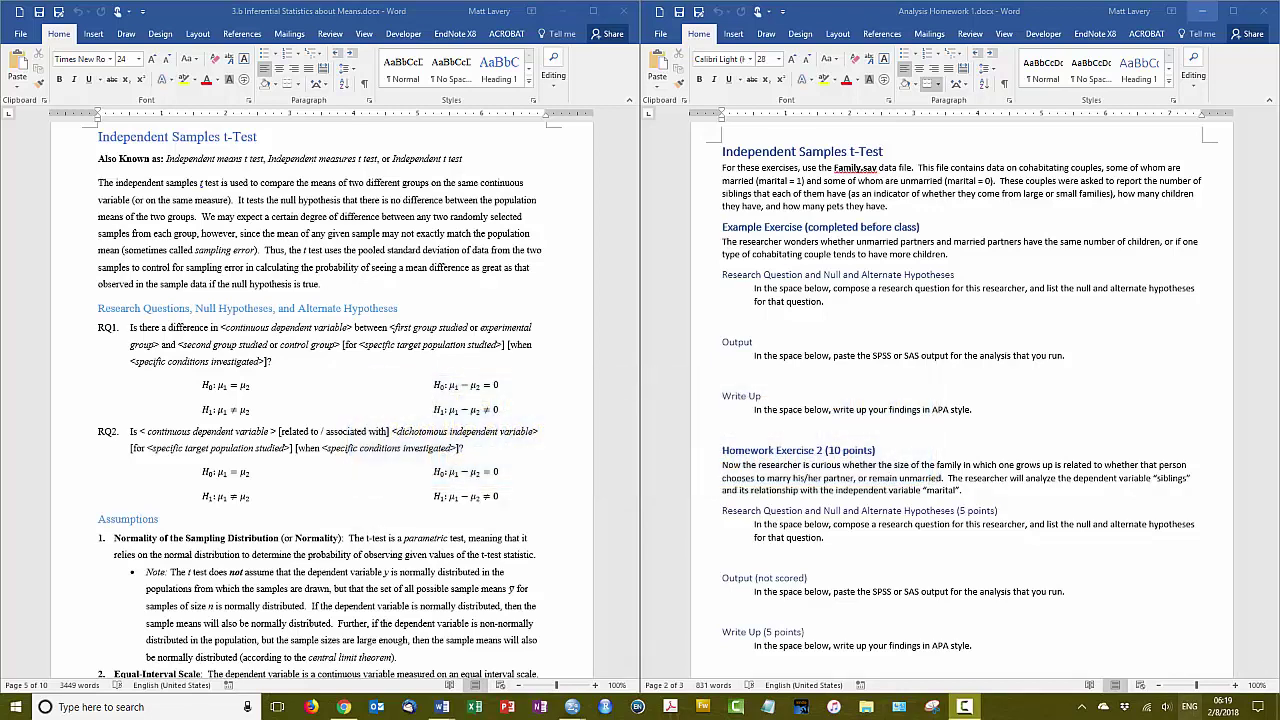
# - Bring up Family.sav in SPSS and select the siblings, children, pets and marital columns
pyautogui.moveTo(571, 707)
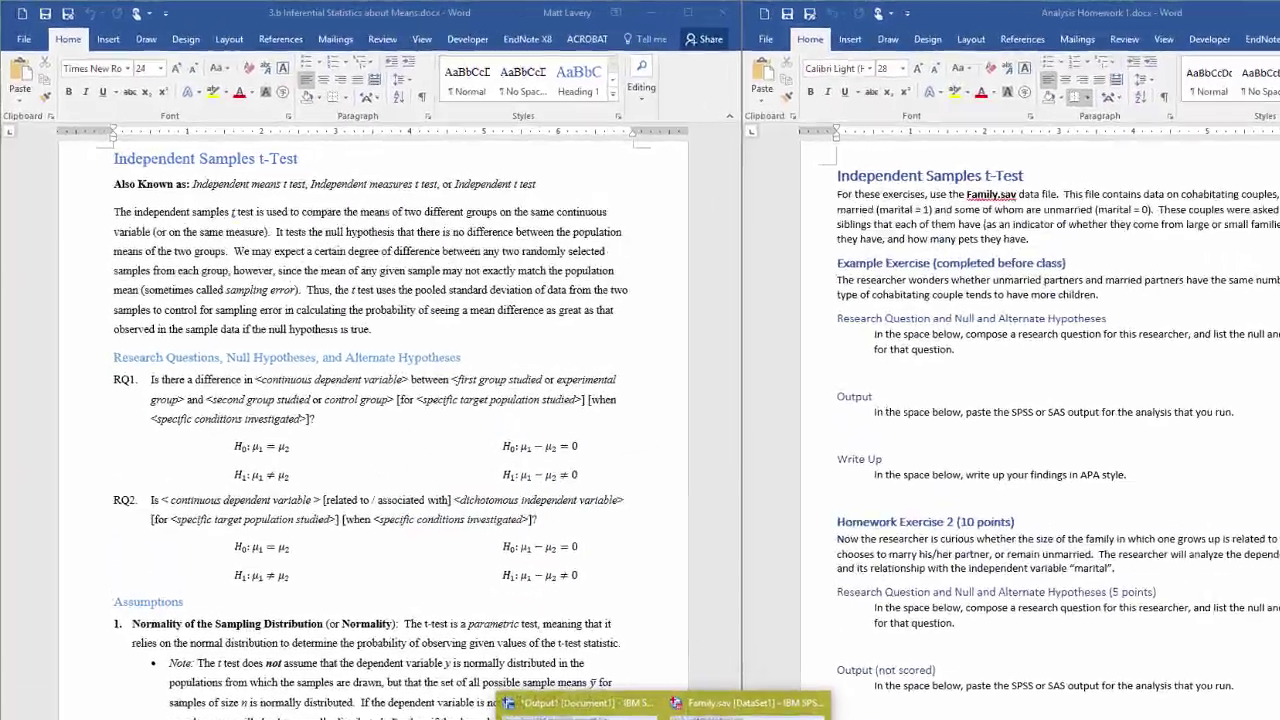
pyautogui.click(745, 703)
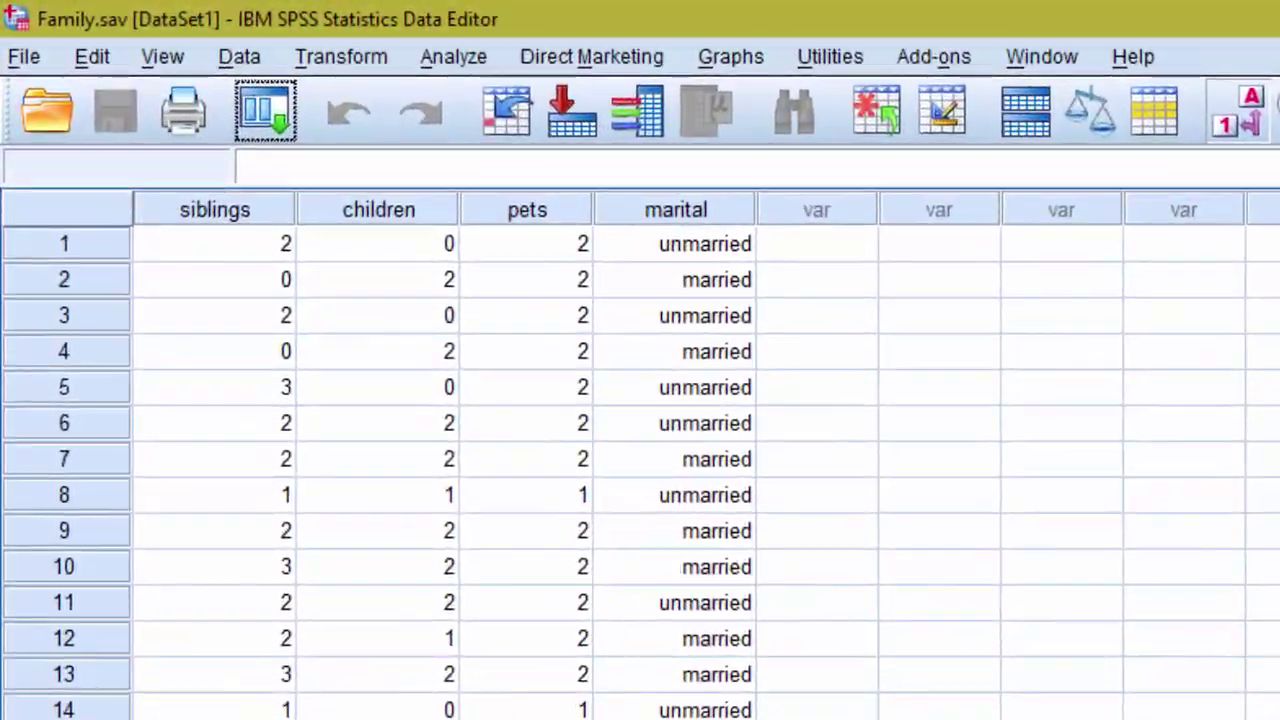
pyautogui.click(230, 219)
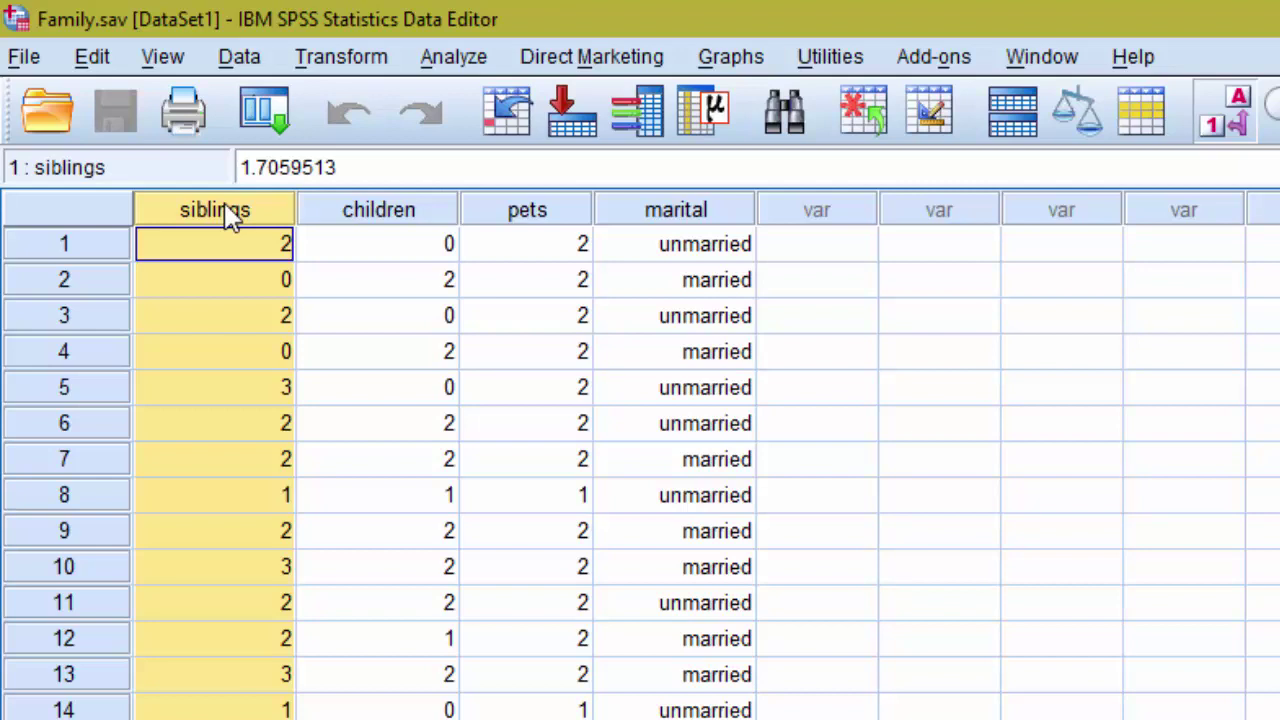
pyautogui.click(420, 214)
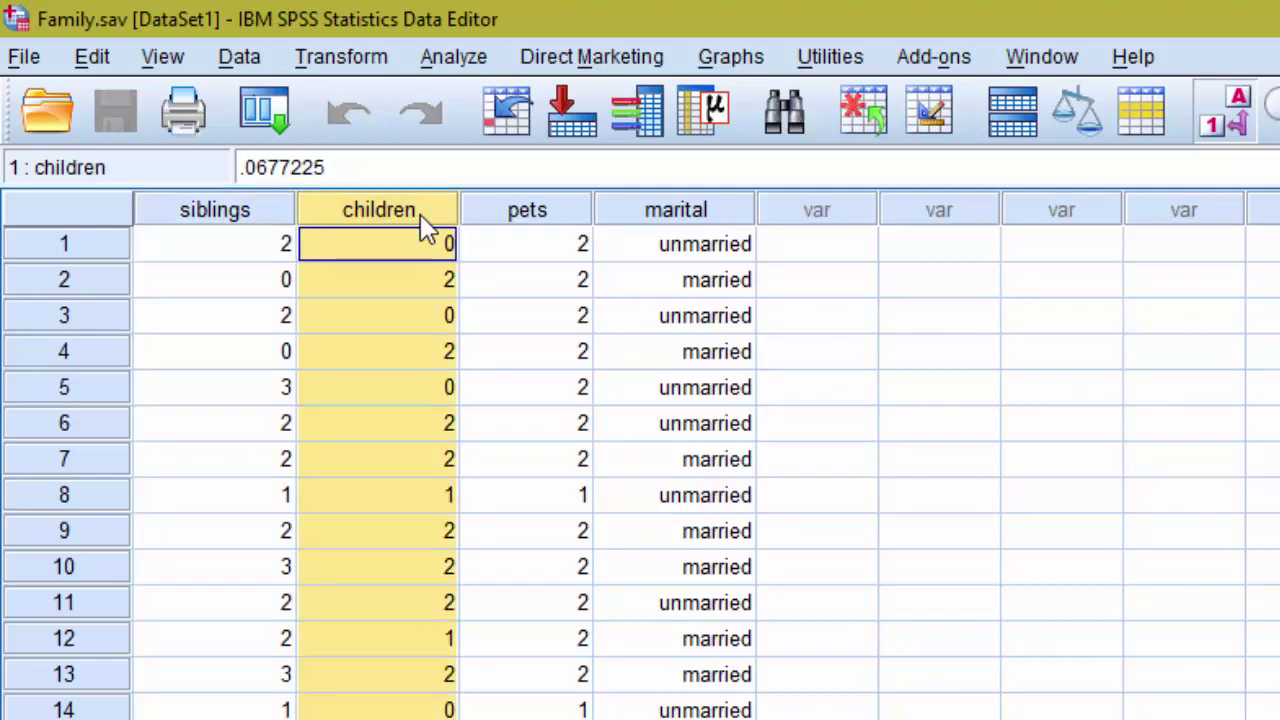
pyautogui.click(511, 215)
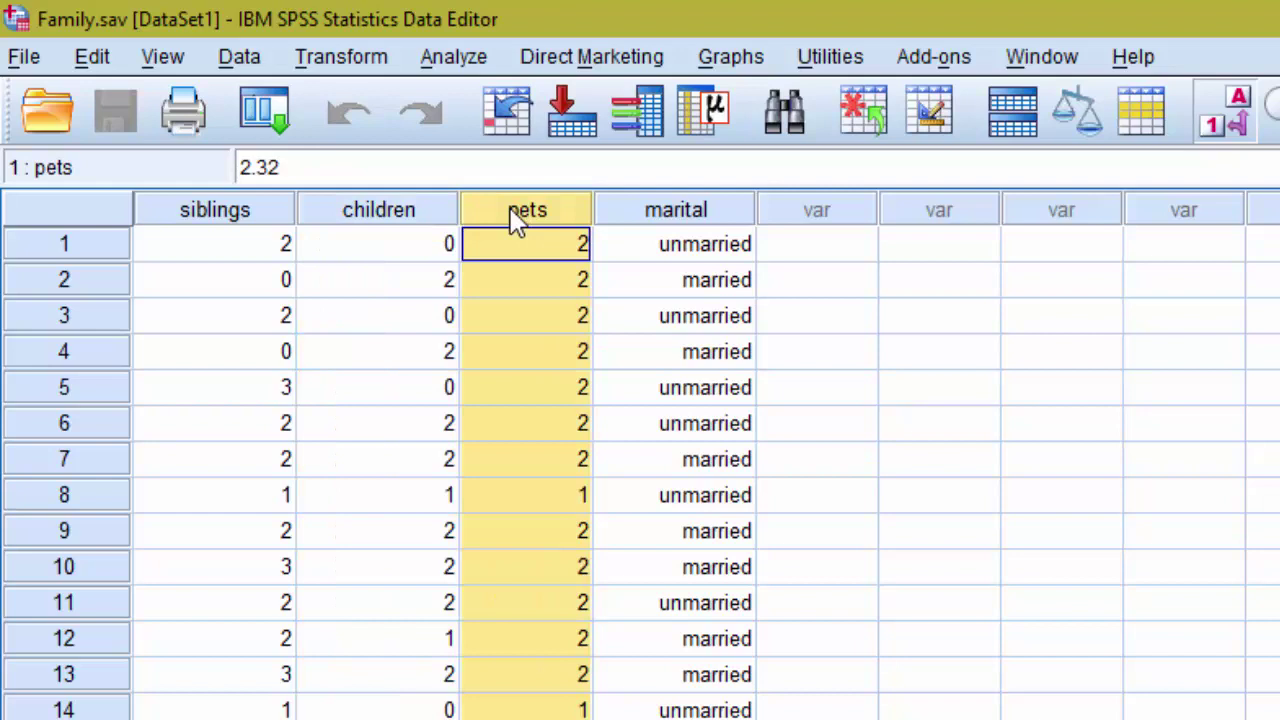
pyautogui.click(677, 212)
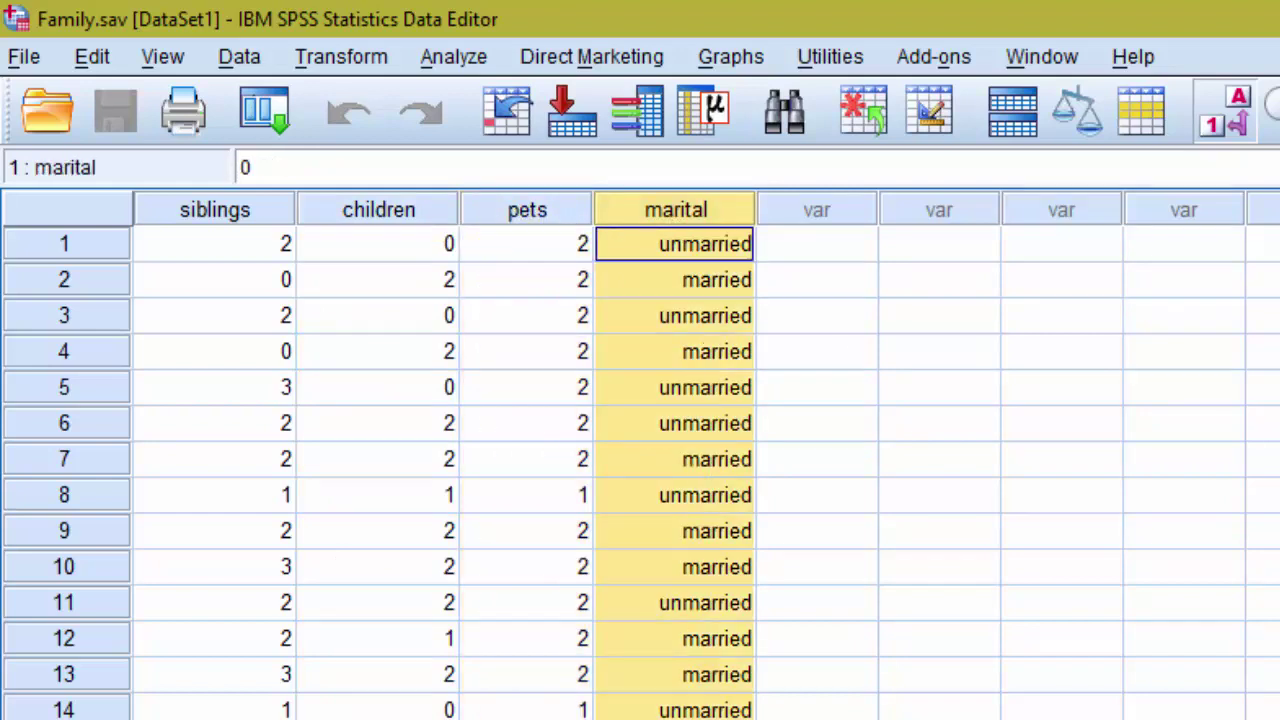
# - Toggle value labels to compare marital's 0/1 codes with its unmarried/married labels
pyautogui.click(1232, 124)
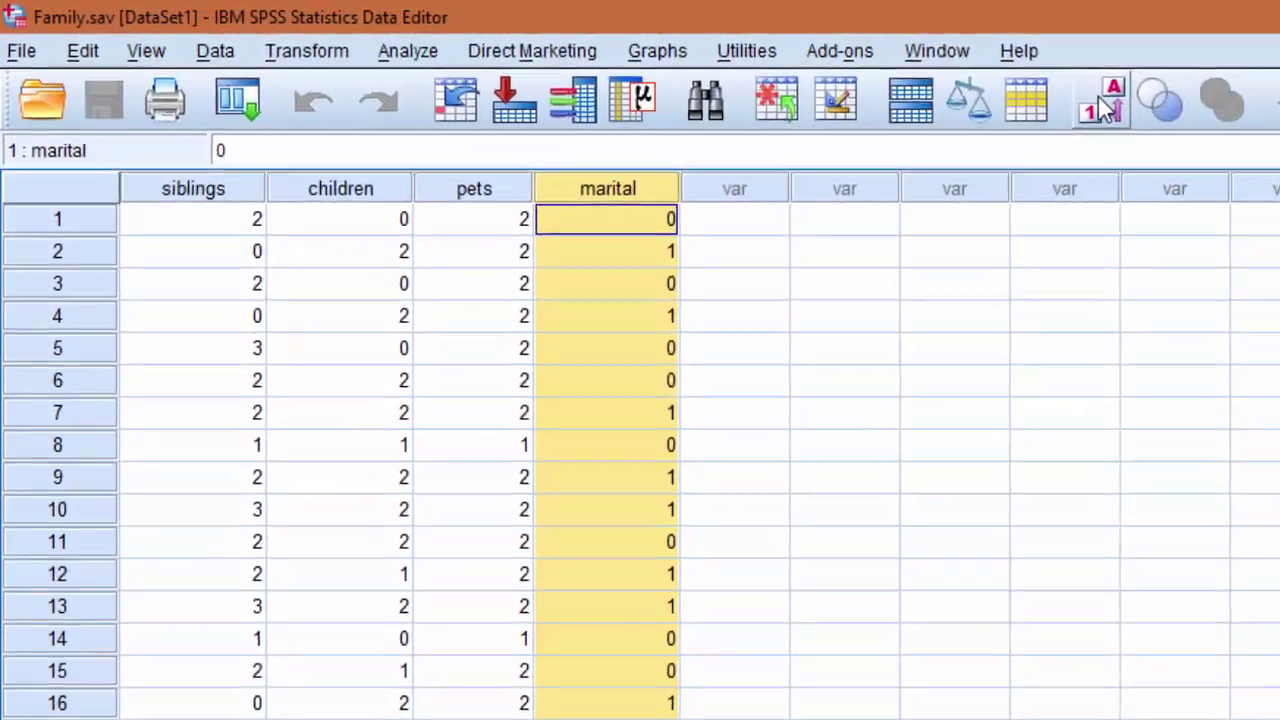
pyautogui.click(1105, 105)
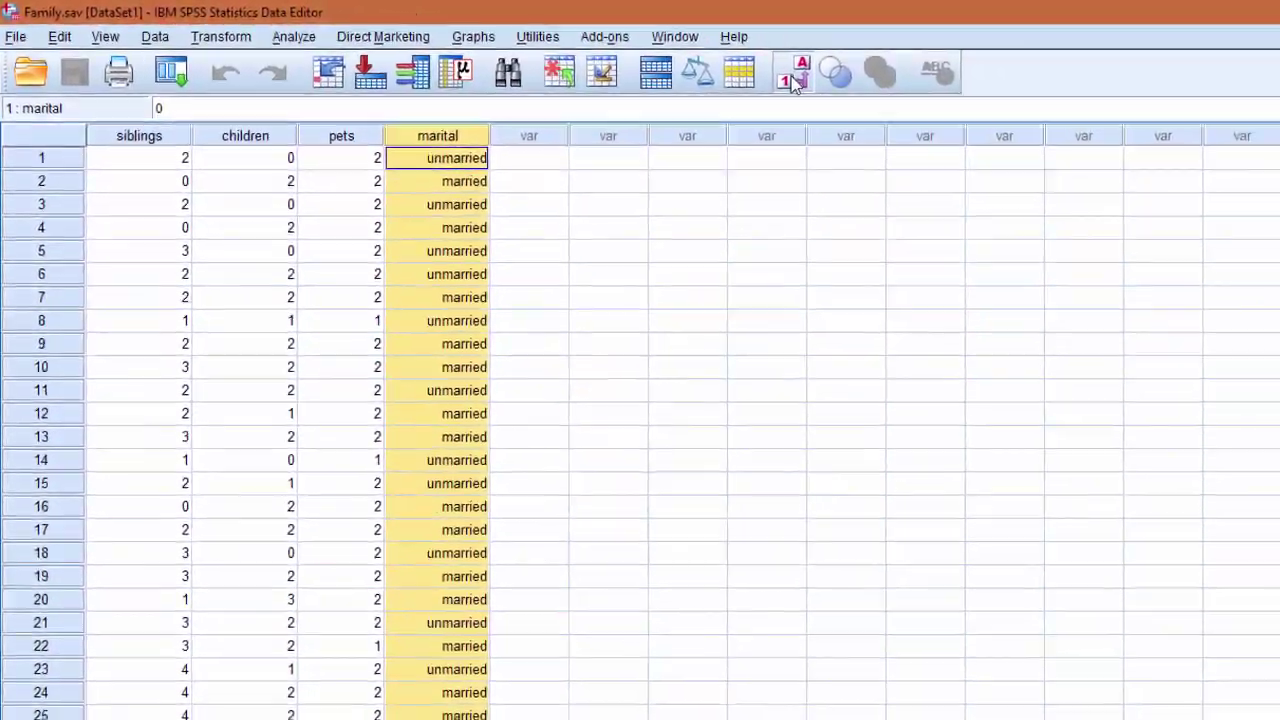
pyautogui.click(258, 227)
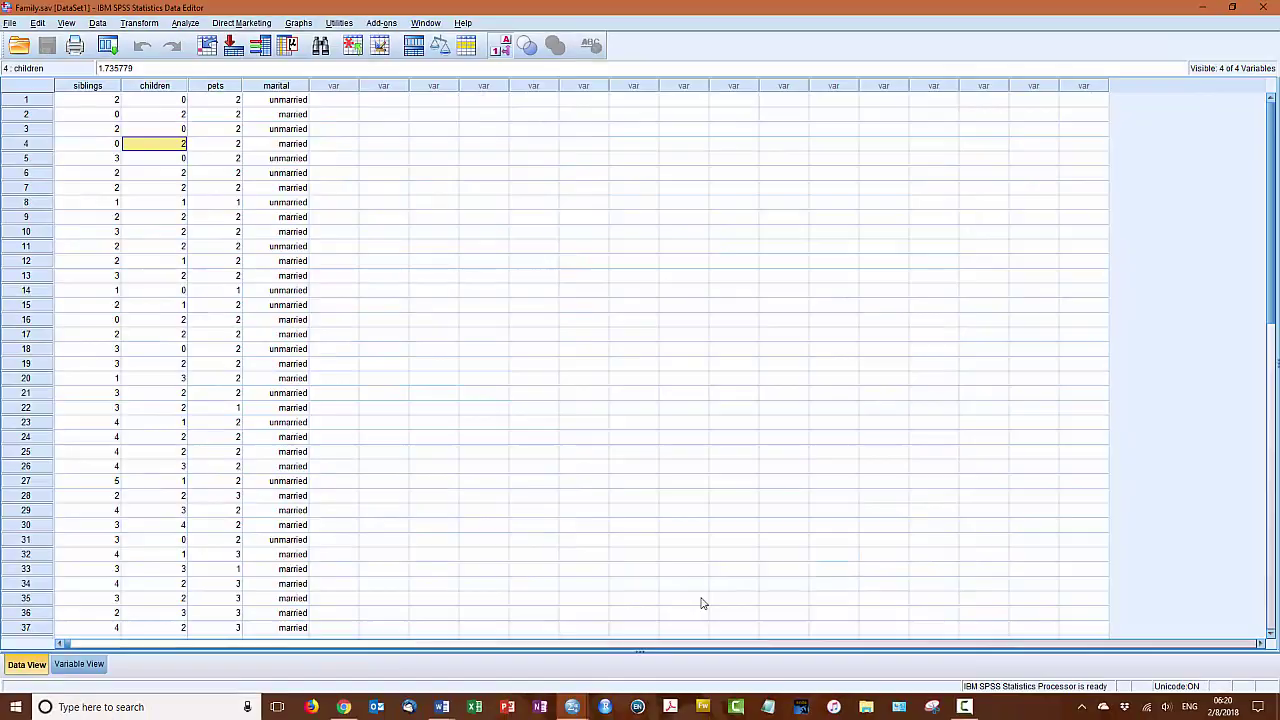
# - Minimize SPSS to get back to the lecture notes and homework documents in Word
pyautogui.click(572, 707)
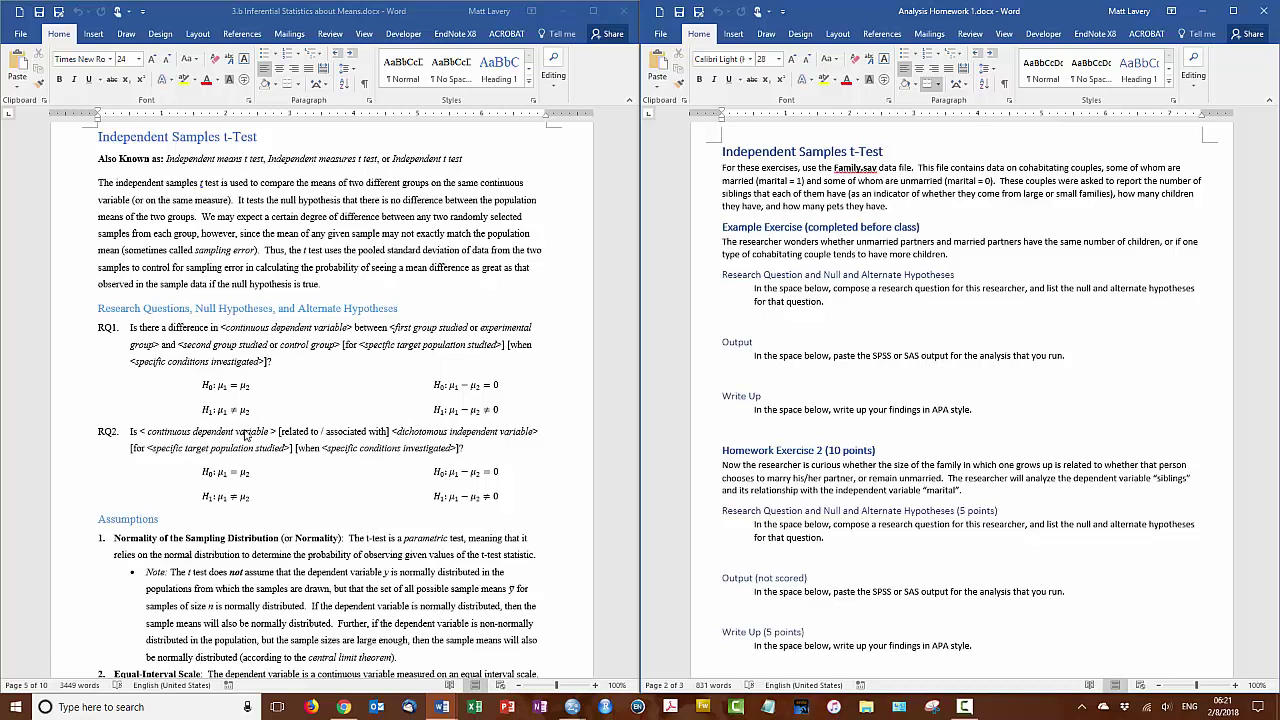
# - Type 'Is there a difference in the number of children between married and unmarried cohabit…' in green, then add a blank line
pyautogui.click(766, 321)
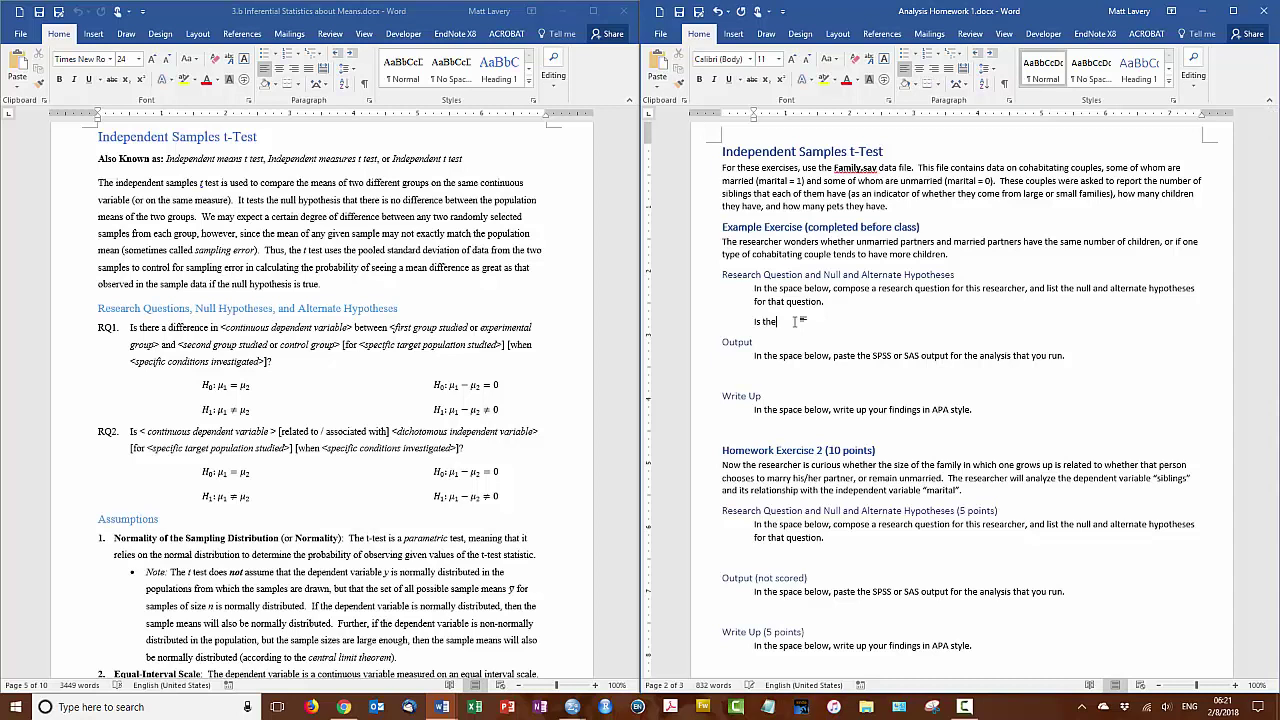
pyautogui.write('Is there a difference in the number of children between married')
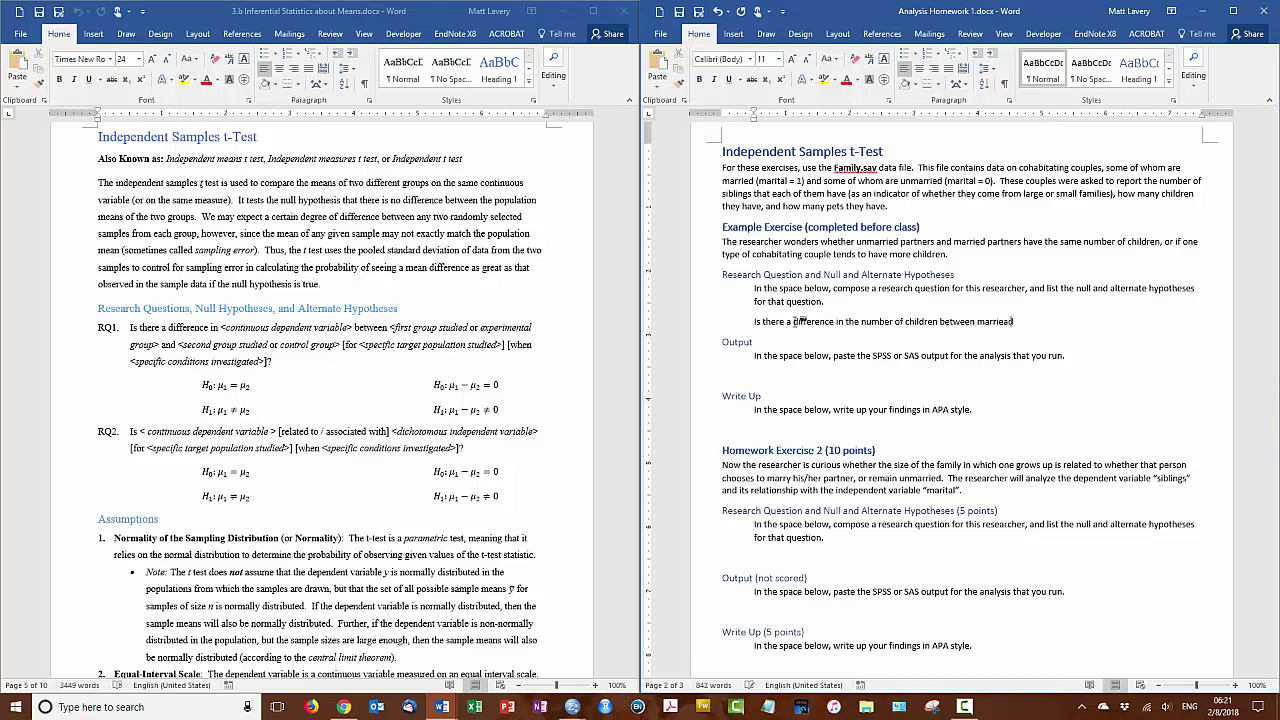
pyautogui.write(' and unmarried cohabitating couples?')
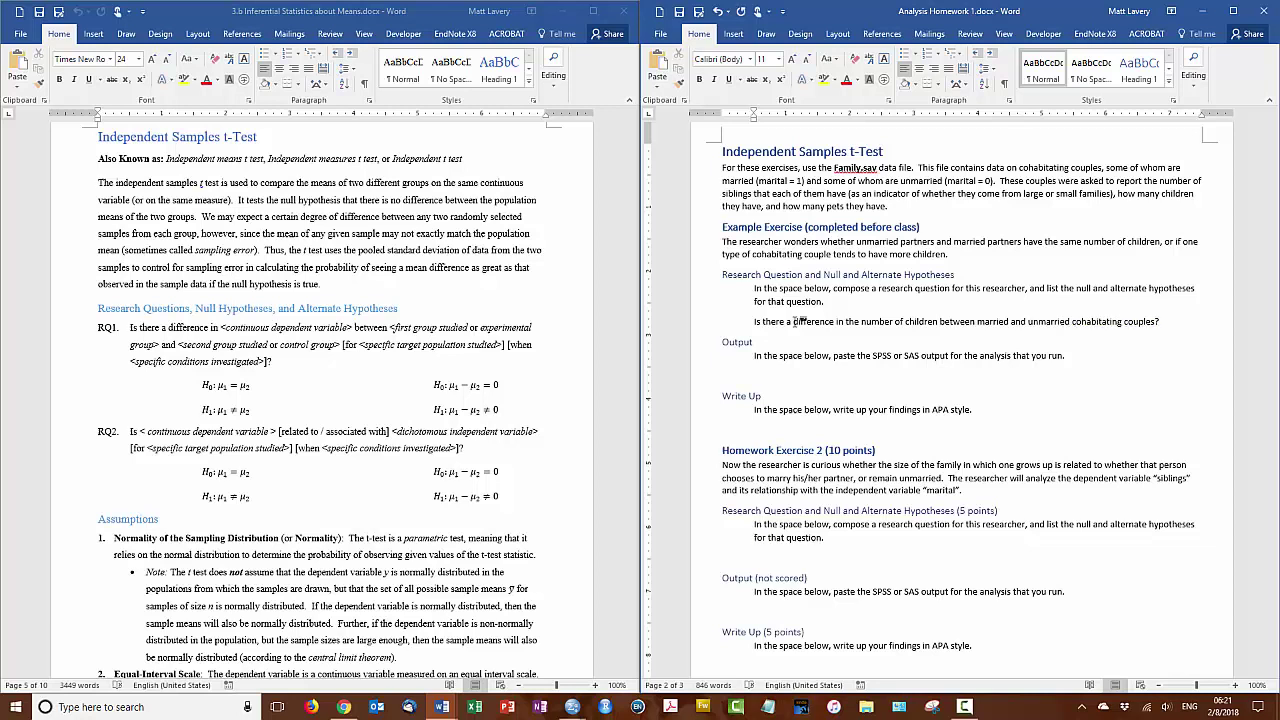
pyautogui.tripleClick(790, 321)
pyautogui.click(789, 302)
pyautogui.click(834, 424)
pyautogui.click(906, 321)
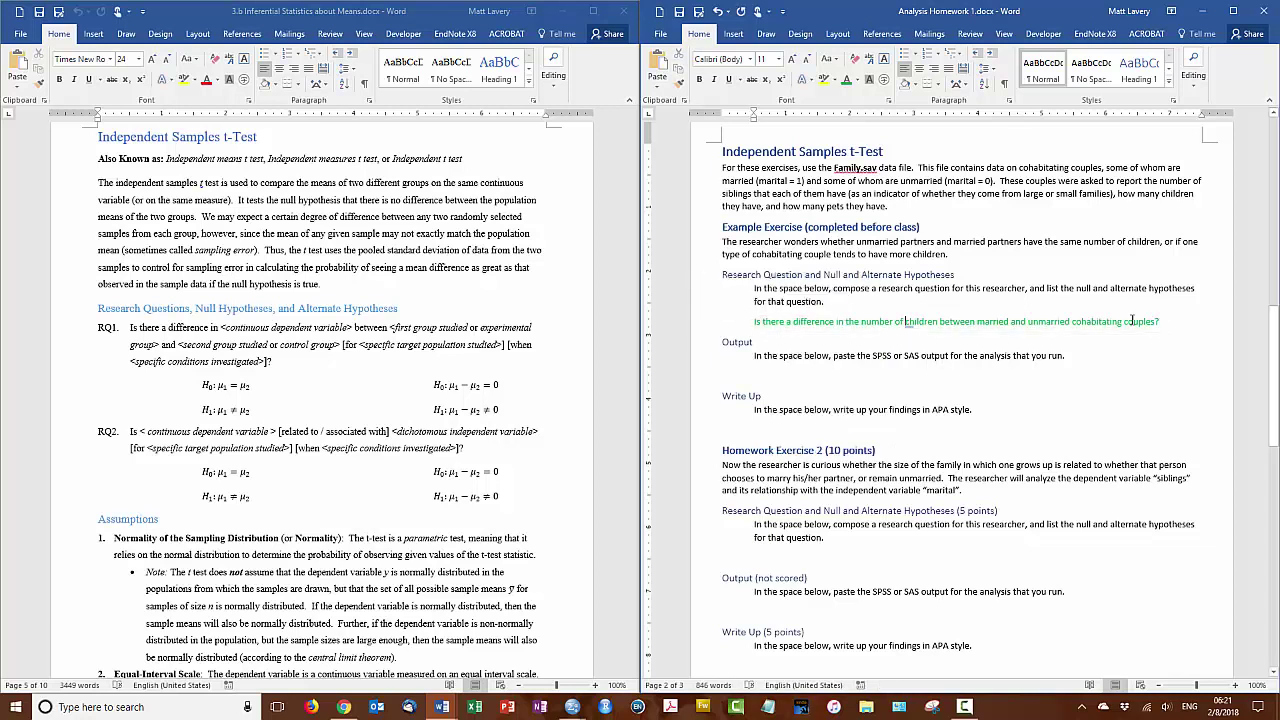
pyautogui.press('Return')
pyautogui.scroll(-1, 1147, 33)
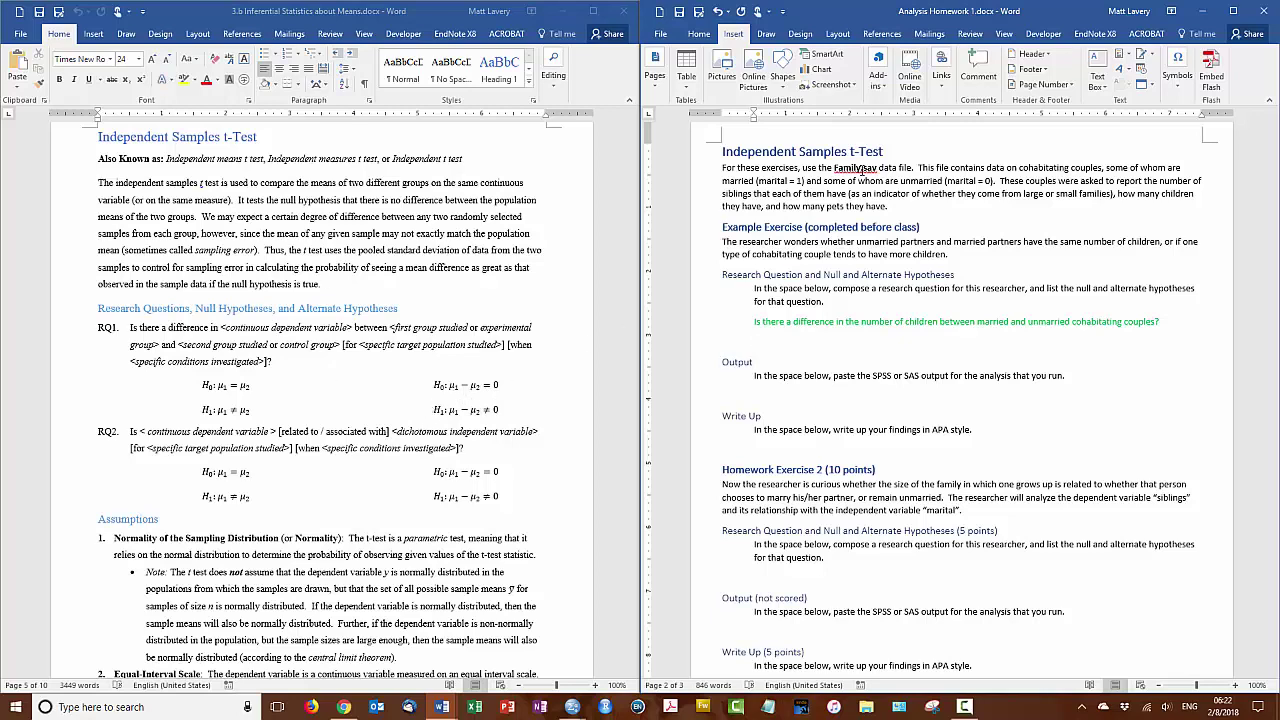
# - Maximize the homework and insert an equation reading H μ − μ = 0 using the math symbols
pyautogui.click(1233, 11)
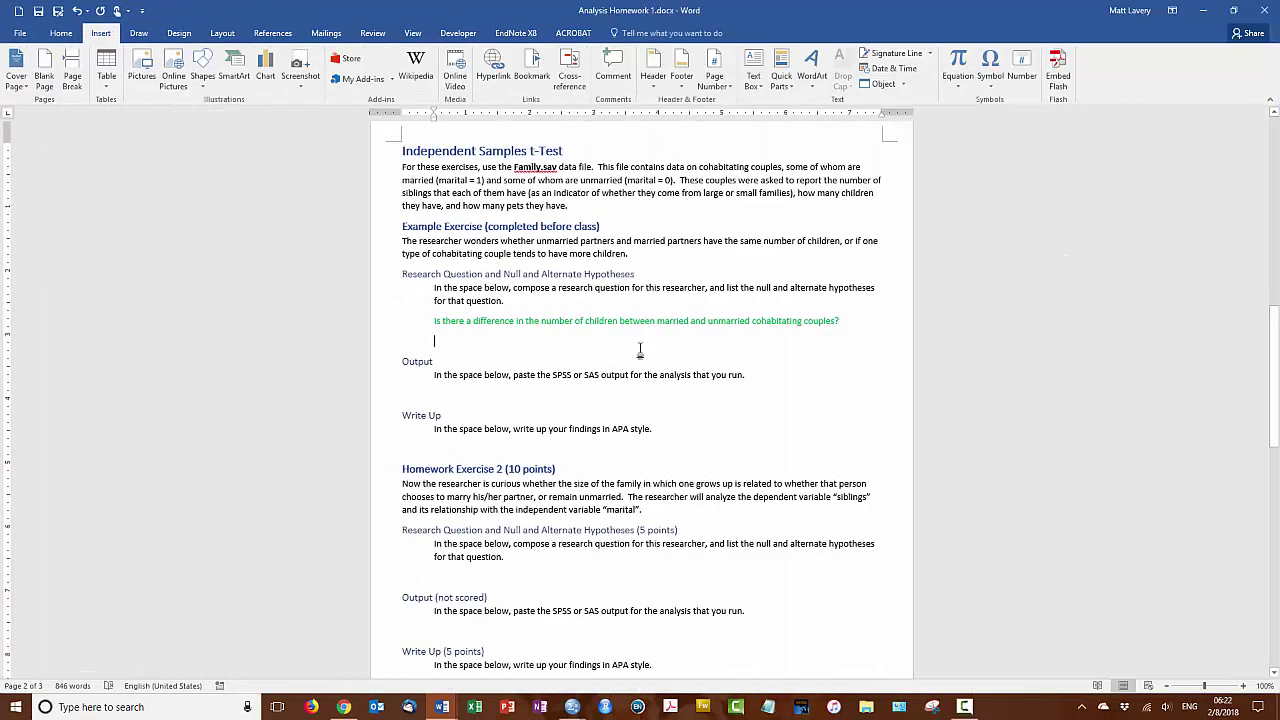
pyautogui.click(958, 62)
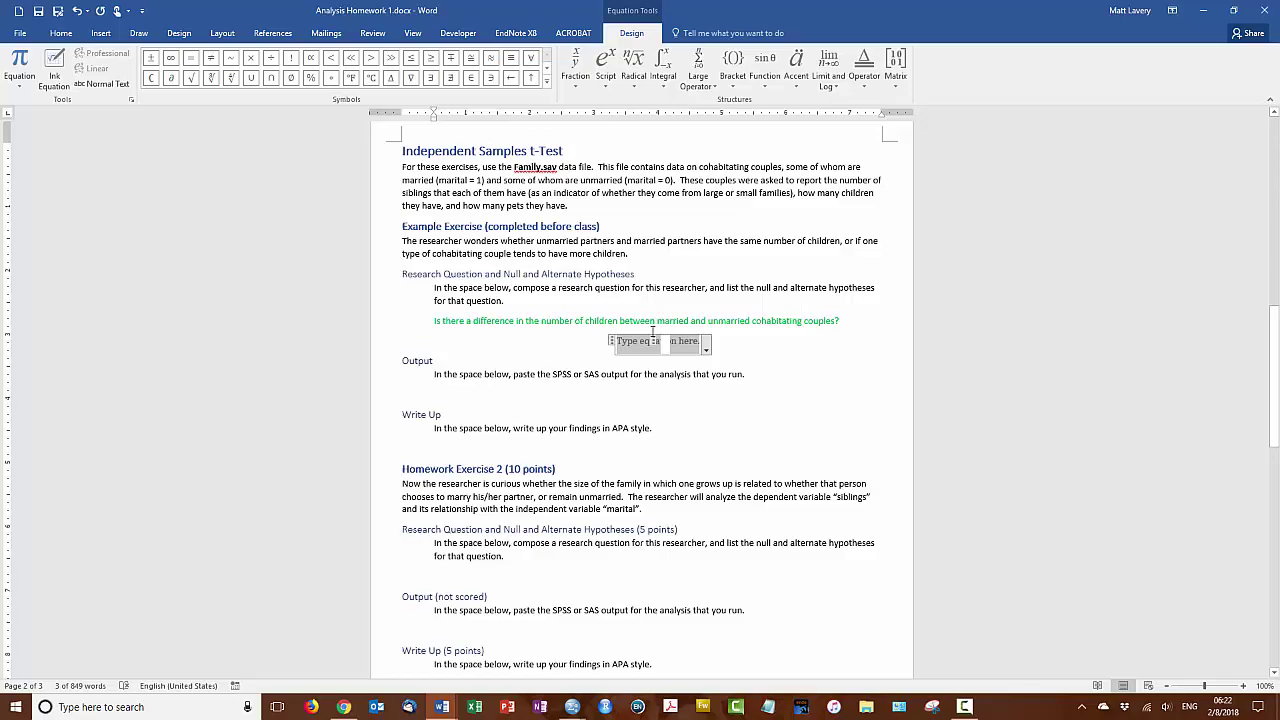
pyautogui.write('H:')
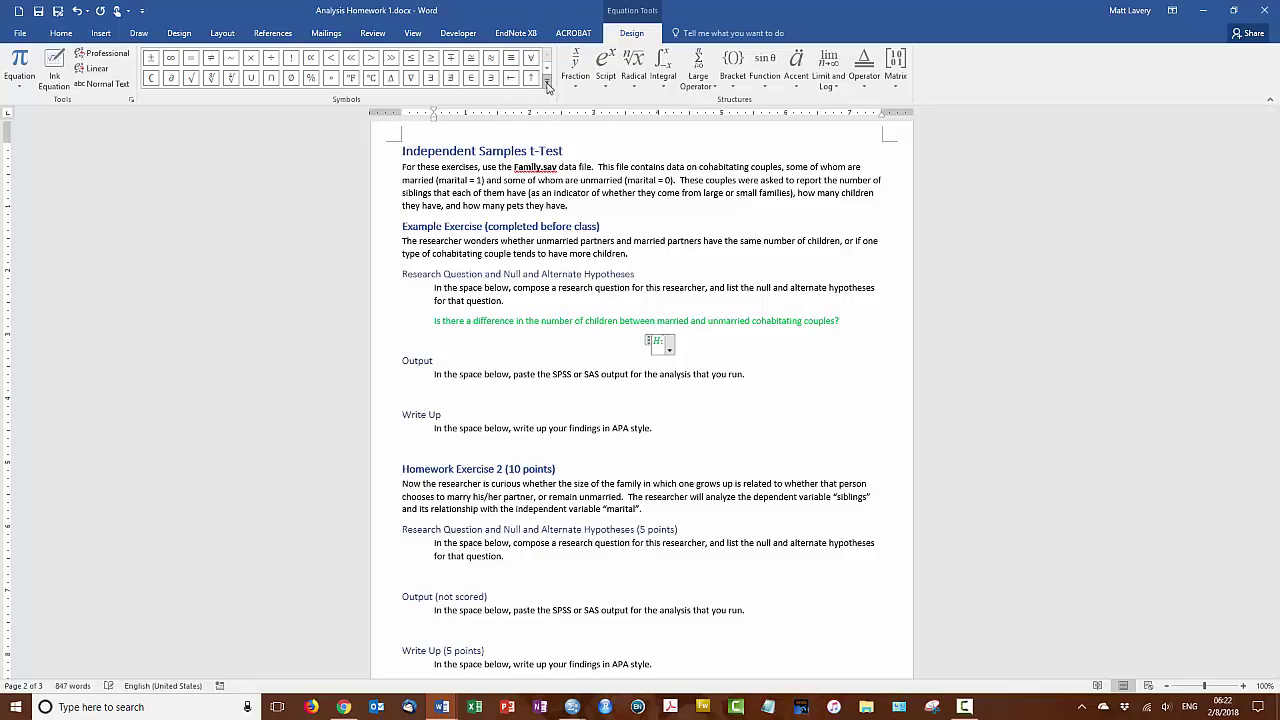
pyautogui.click(546, 80)
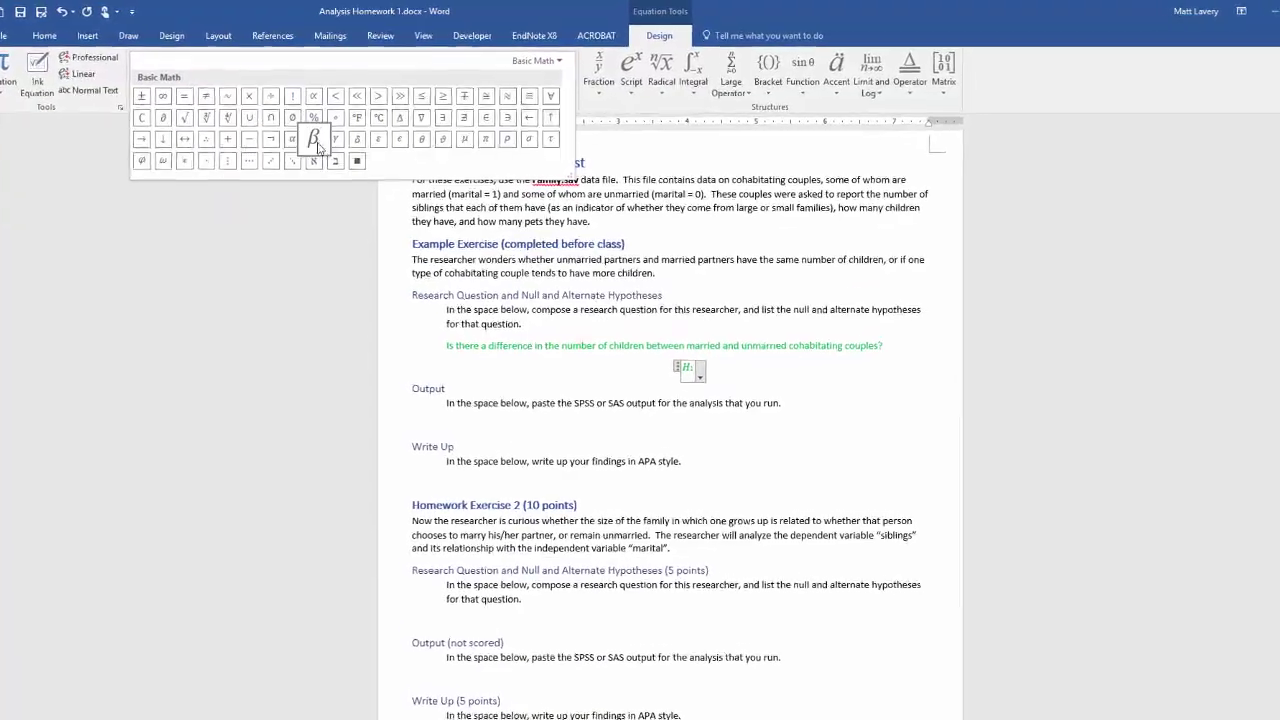
pyautogui.click(477, 149)
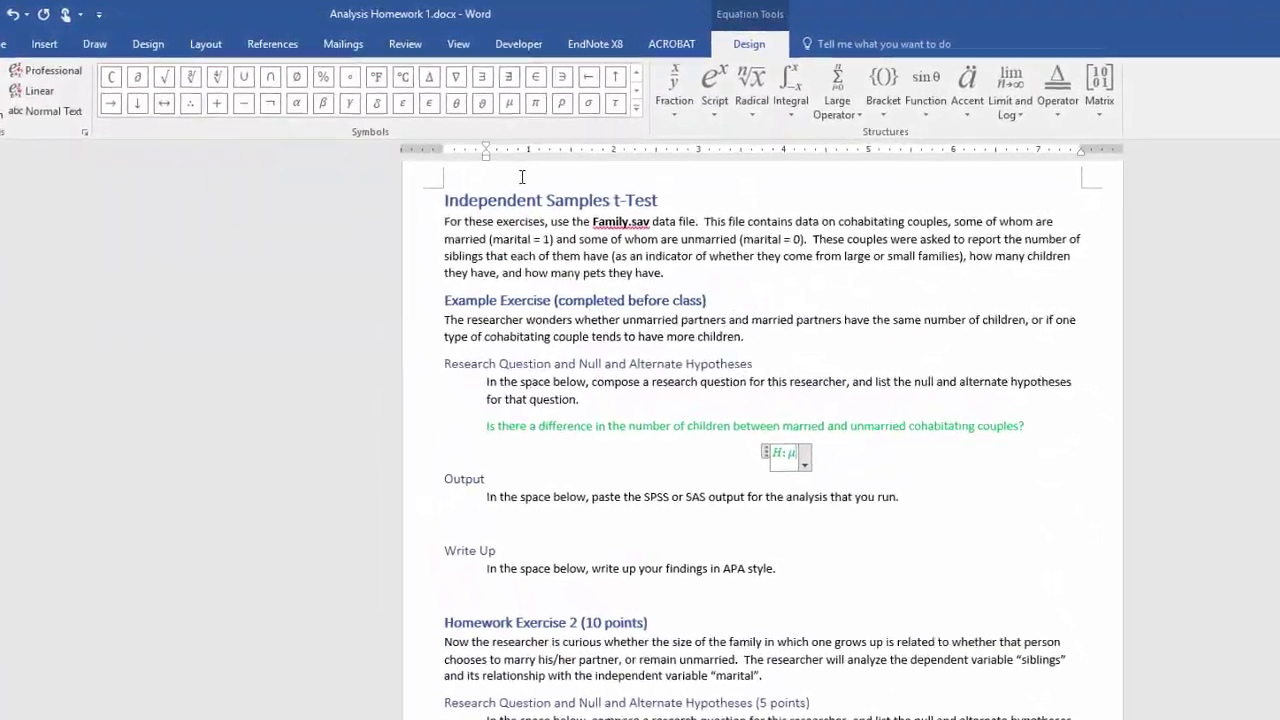
pyautogui.write('-')
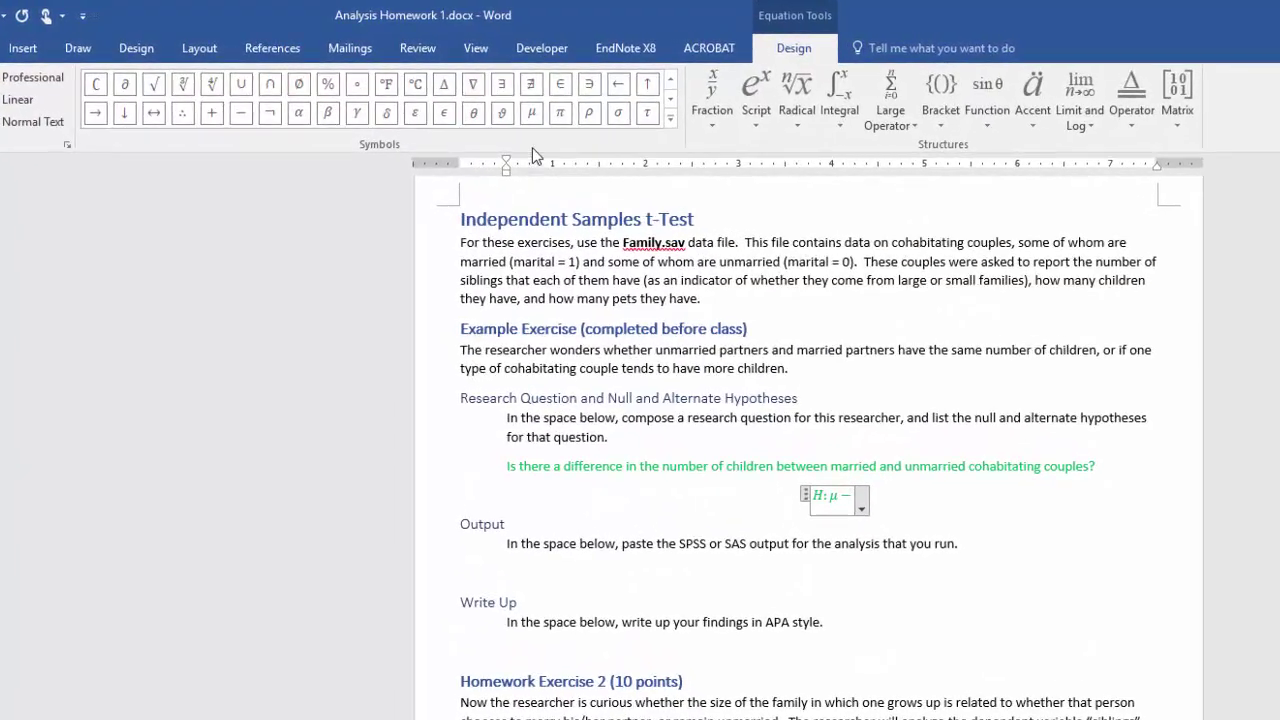
pyautogui.click(519, 107)
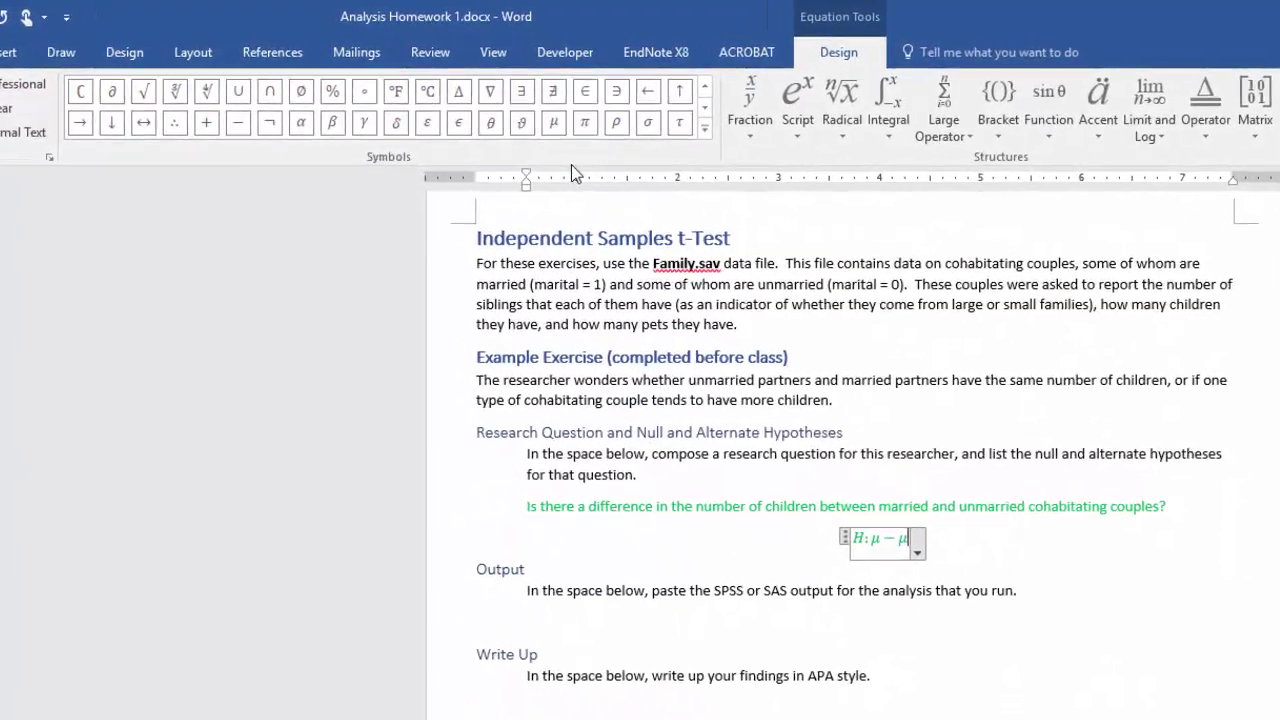
pyautogui.write('=0')
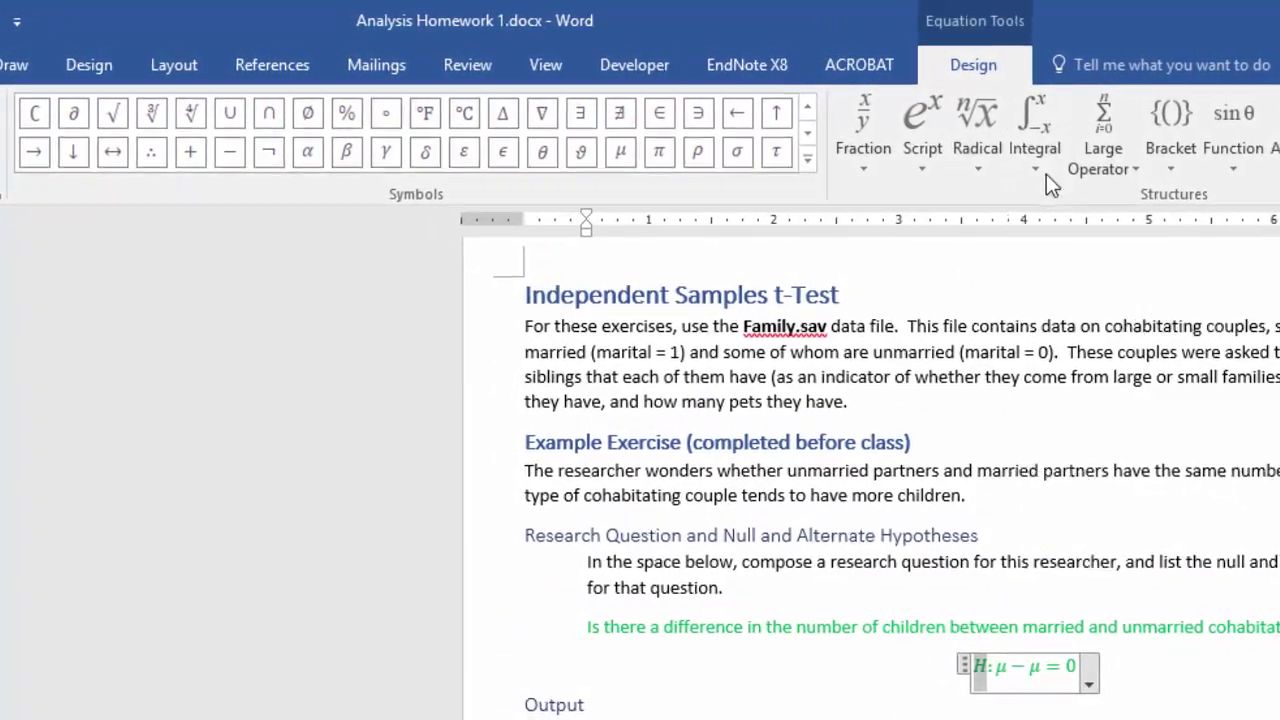
# - Subscript H with 0, the first μ with 1 and the second μ with 2
pyautogui.click(945, 168)
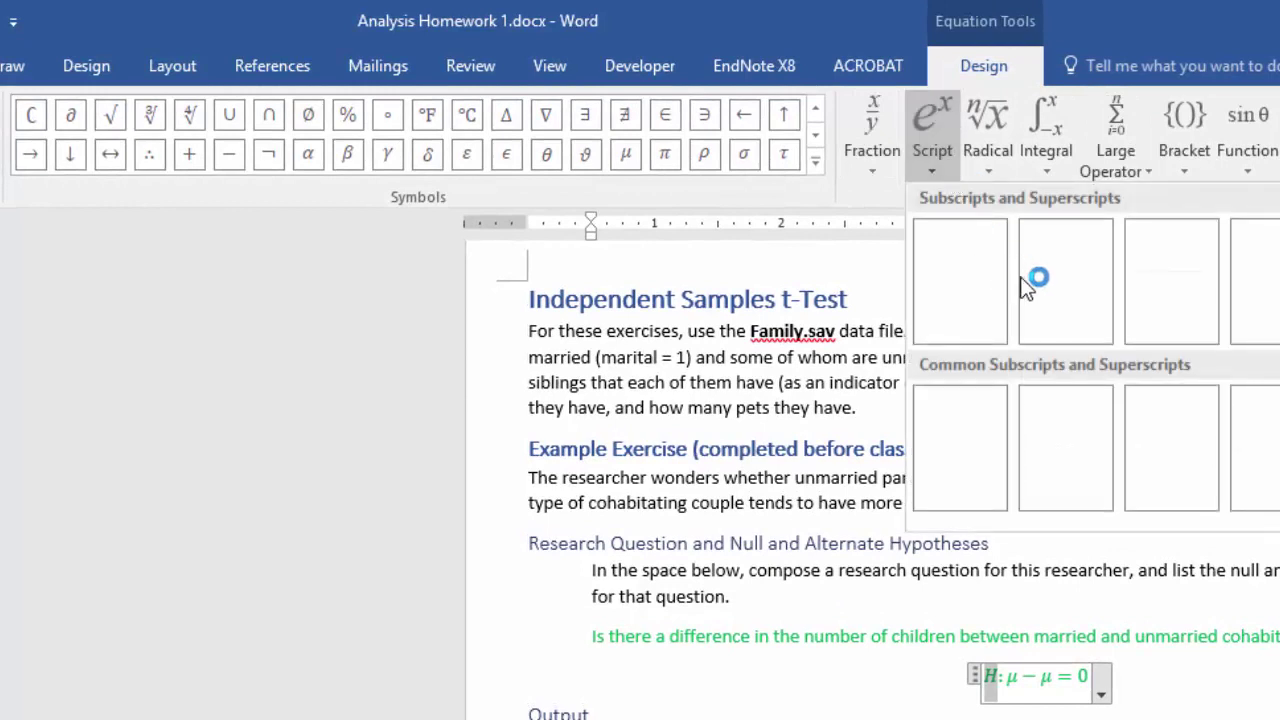
pyautogui.click(1068, 306)
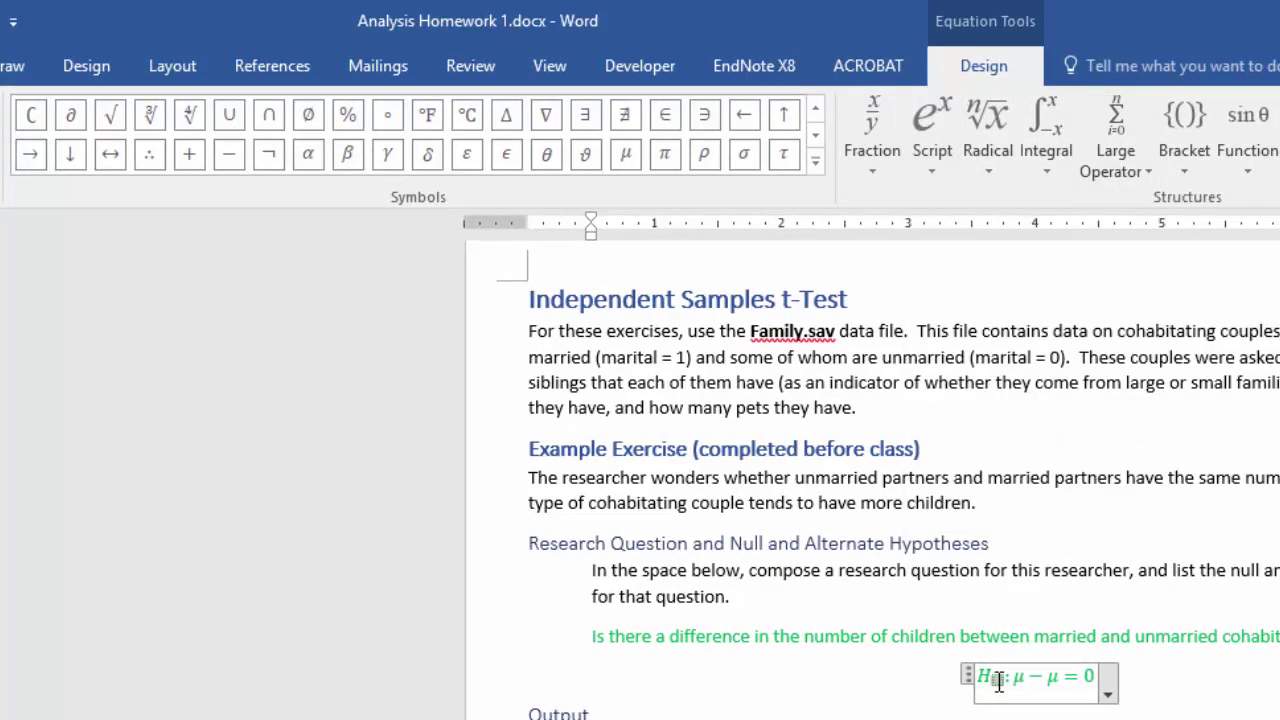
pyautogui.write('0')
pyautogui.moveTo(1010, 683); pyautogui.dragTo(1019, 683)
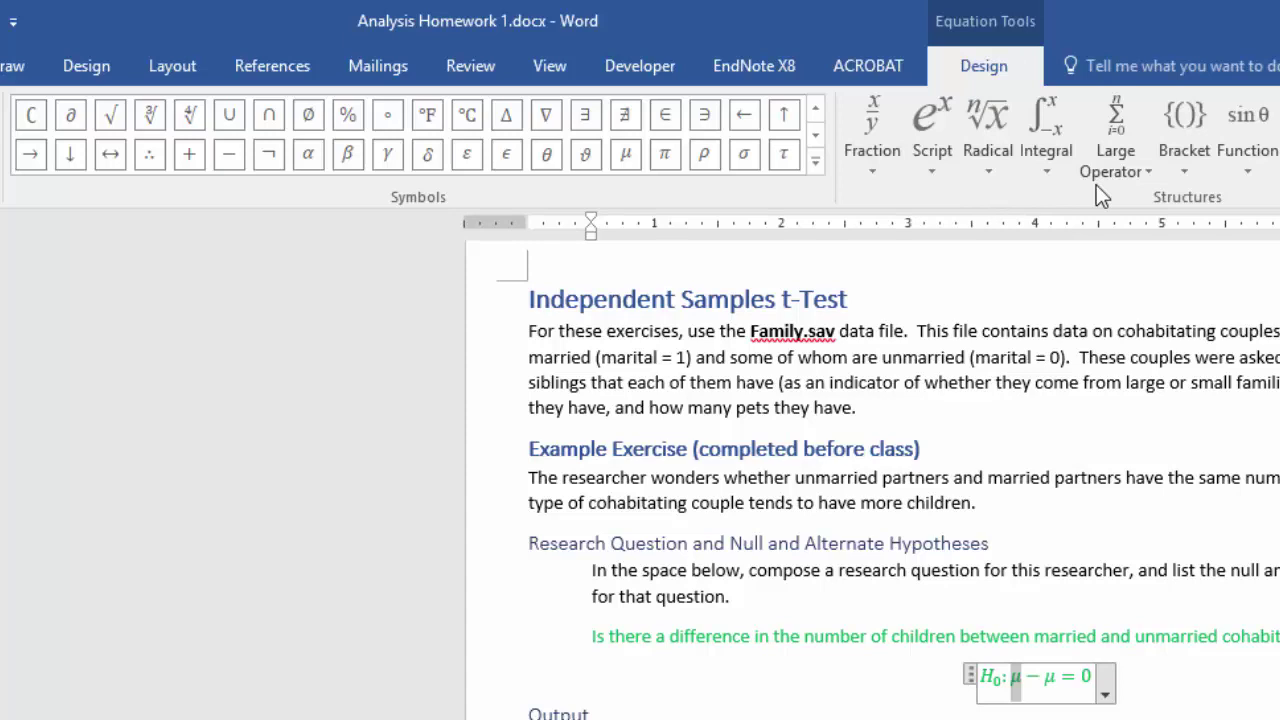
pyautogui.click(937, 167)
pyautogui.click(1050, 280)
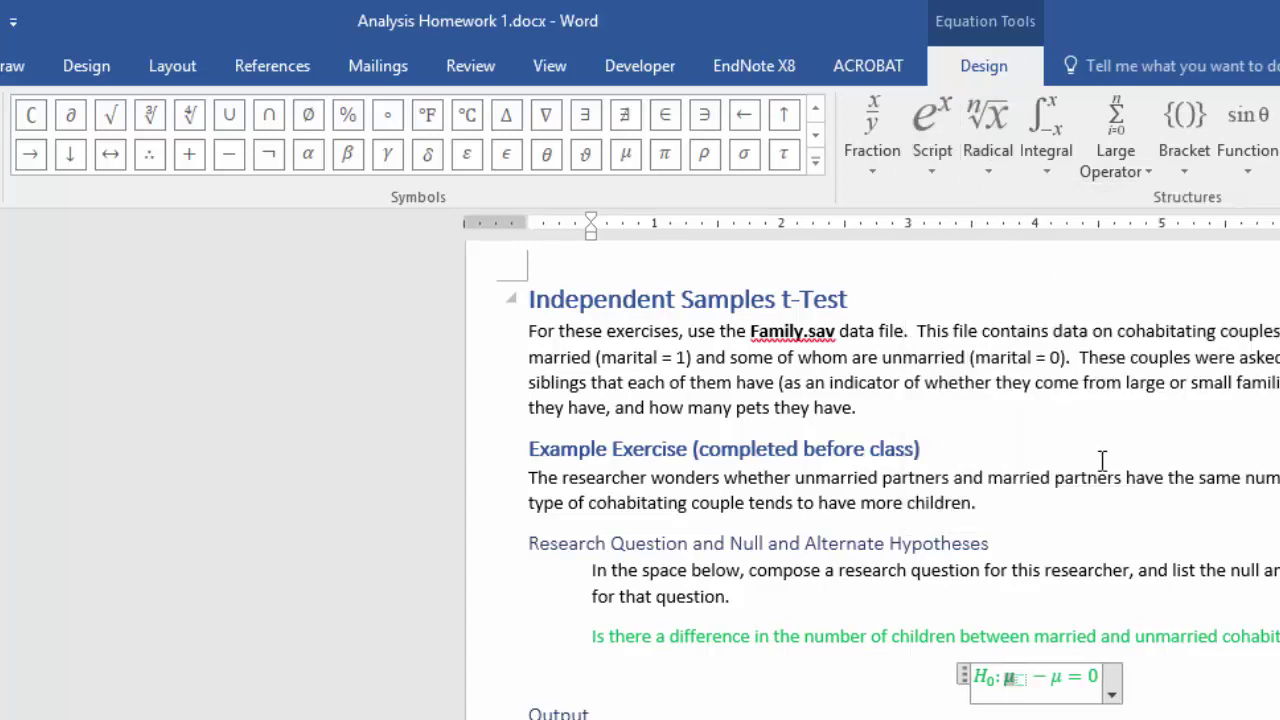
pyautogui.click(1018, 681)
pyautogui.write('1')
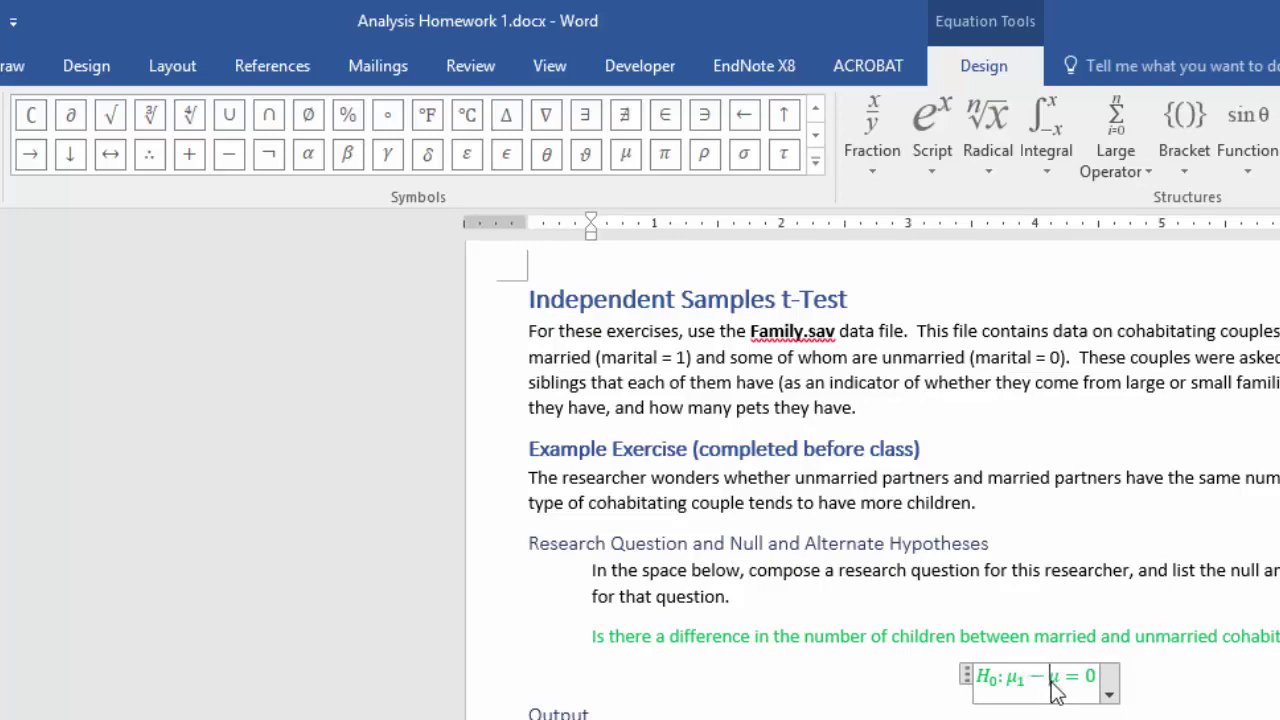
pyautogui.moveTo(1049, 682); pyautogui.dragTo(1060, 684)
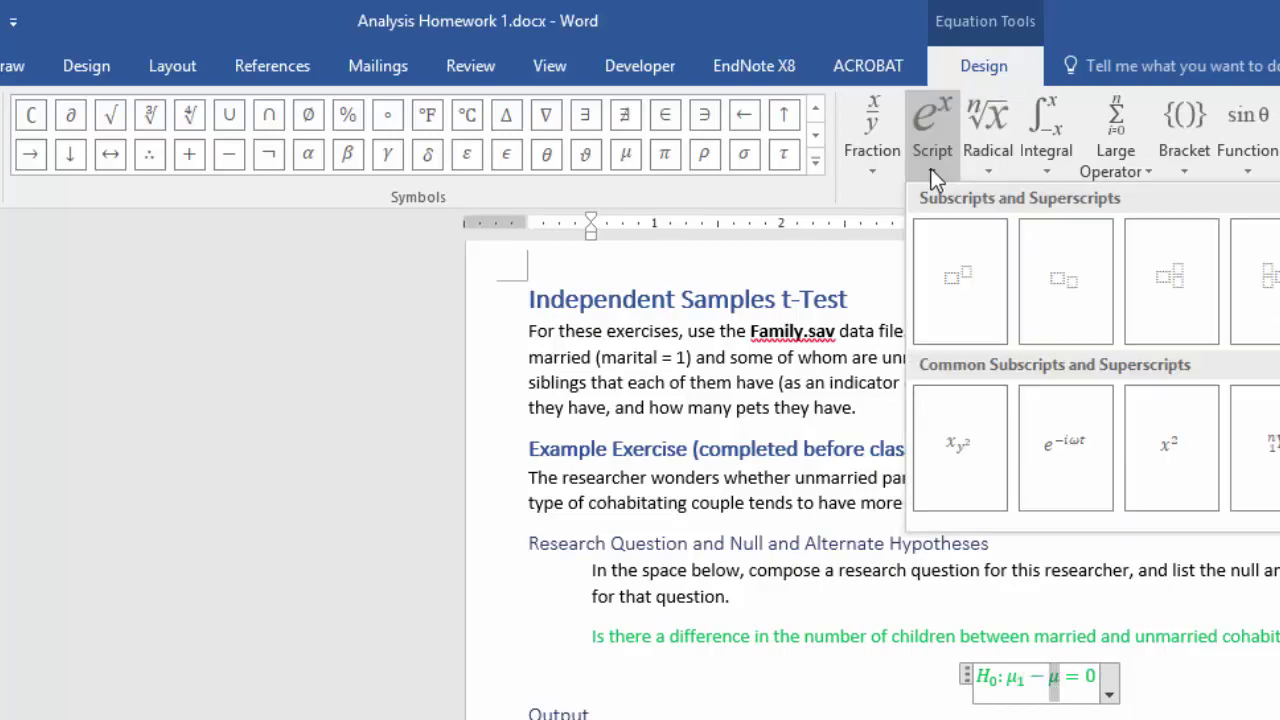
pyautogui.press('Escape')
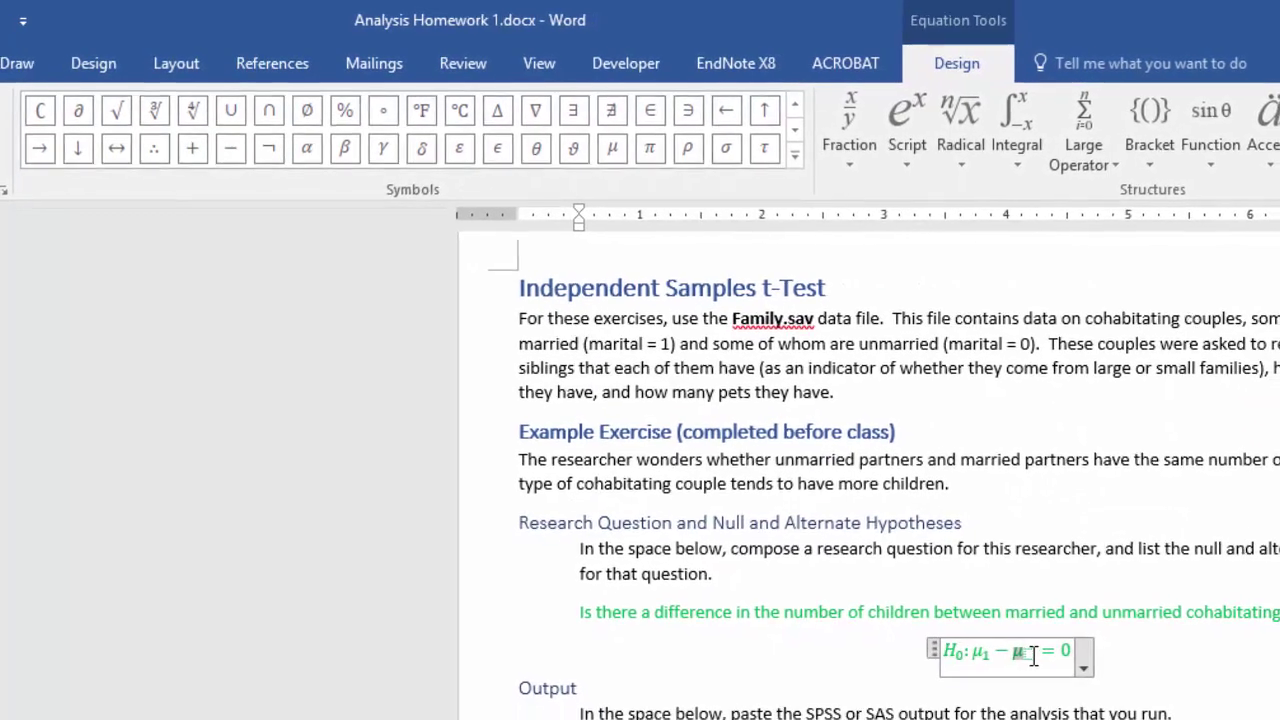
pyautogui.write('2')
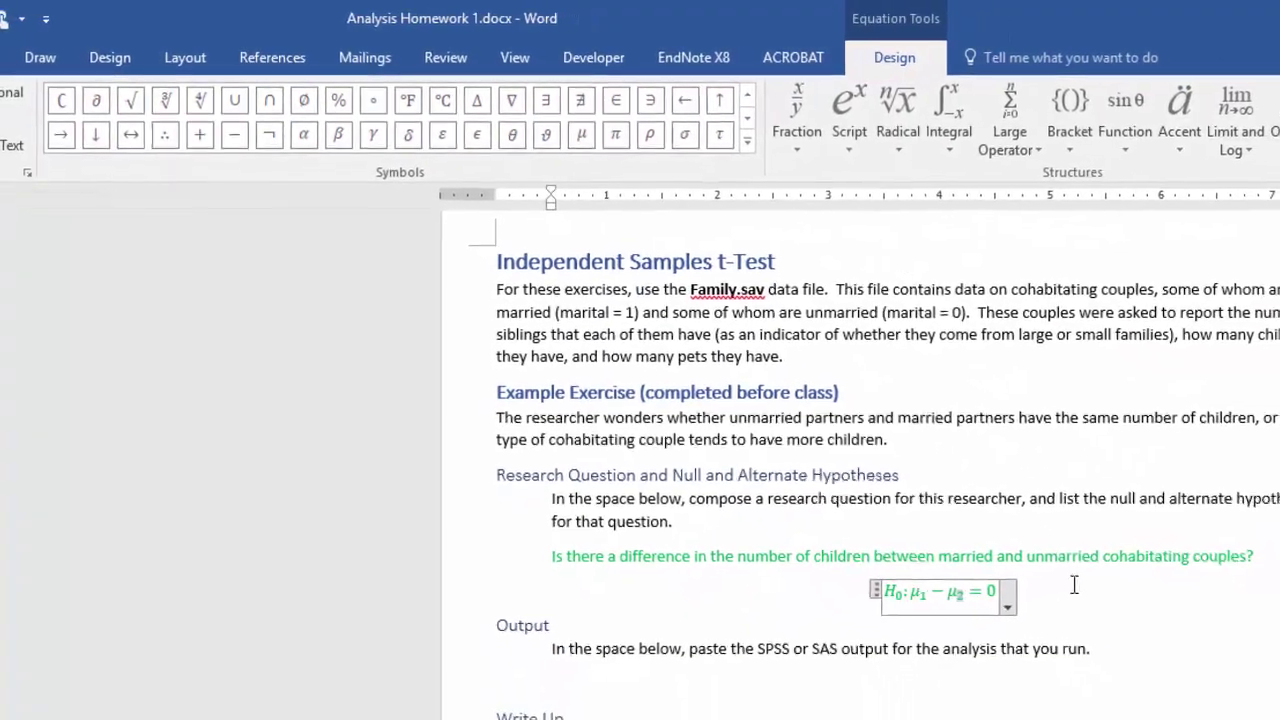
pyautogui.click(1074, 585)
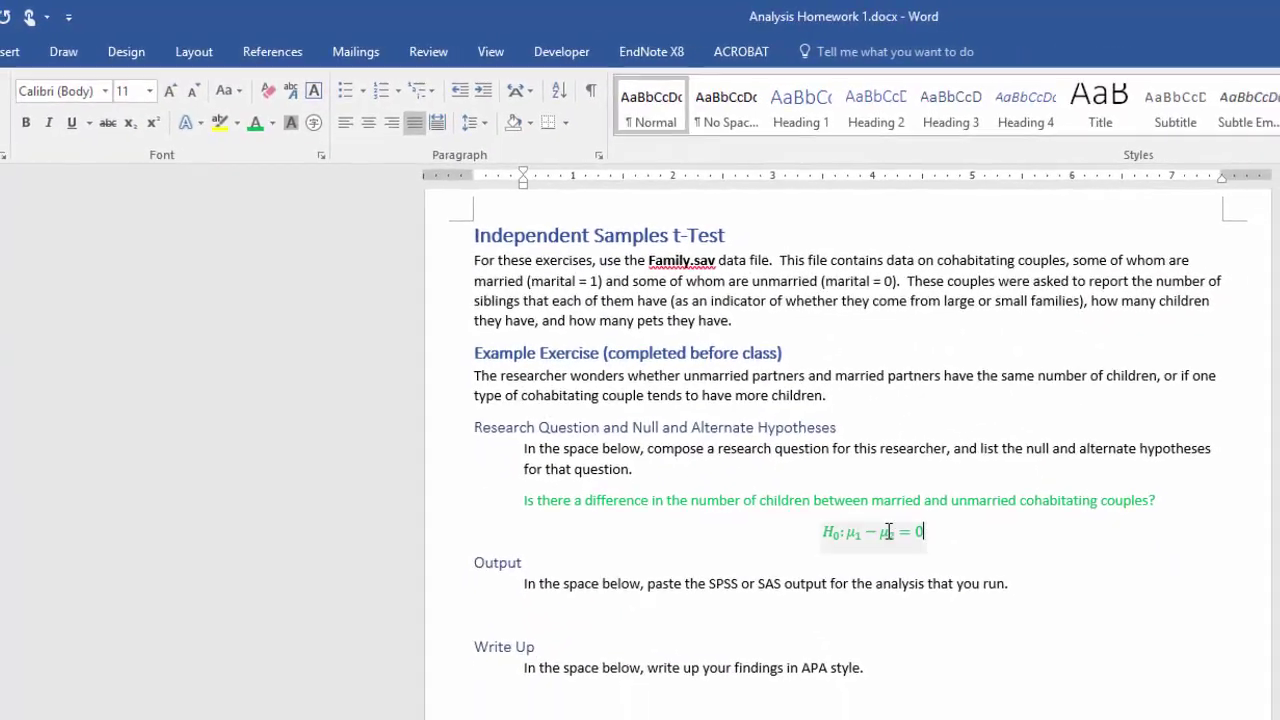
# - Paste a copy of the H0 equation on a new line beneath it
pyautogui.click(818, 533)
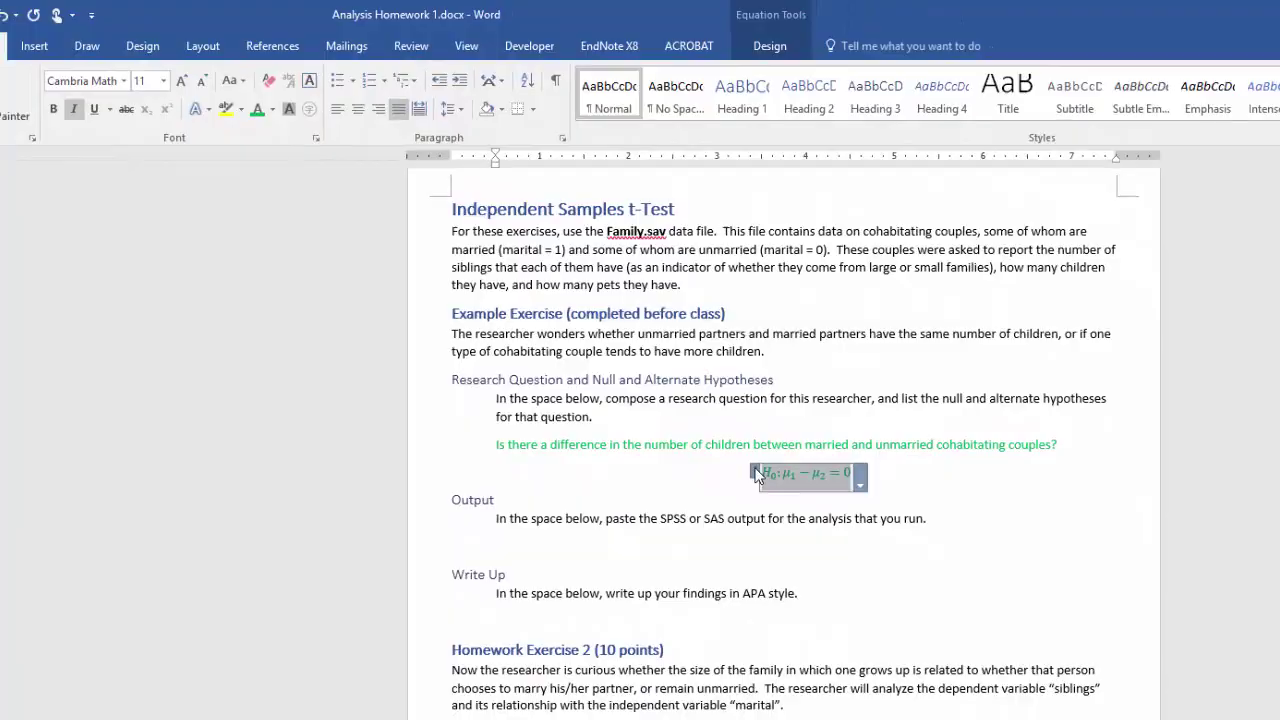
pyautogui.click(894, 472)
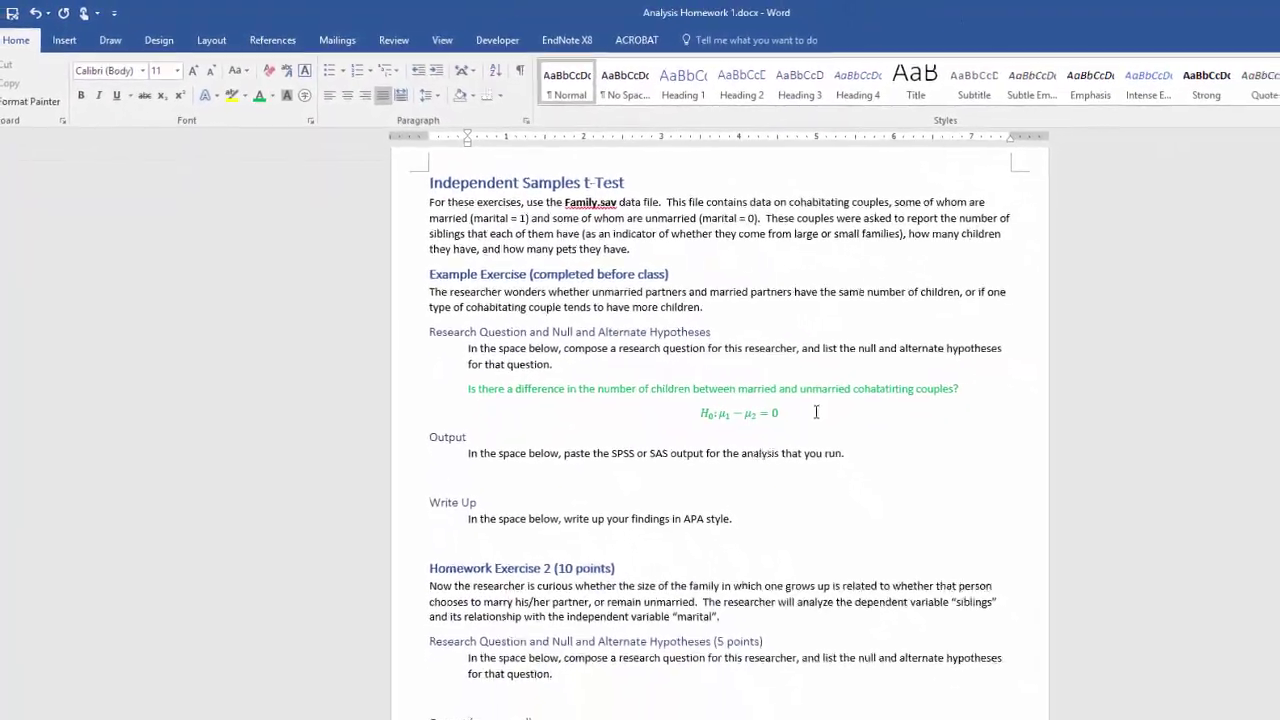
pyautogui.press('Return')
pyautogui.hotkey('ctrl', 'v')
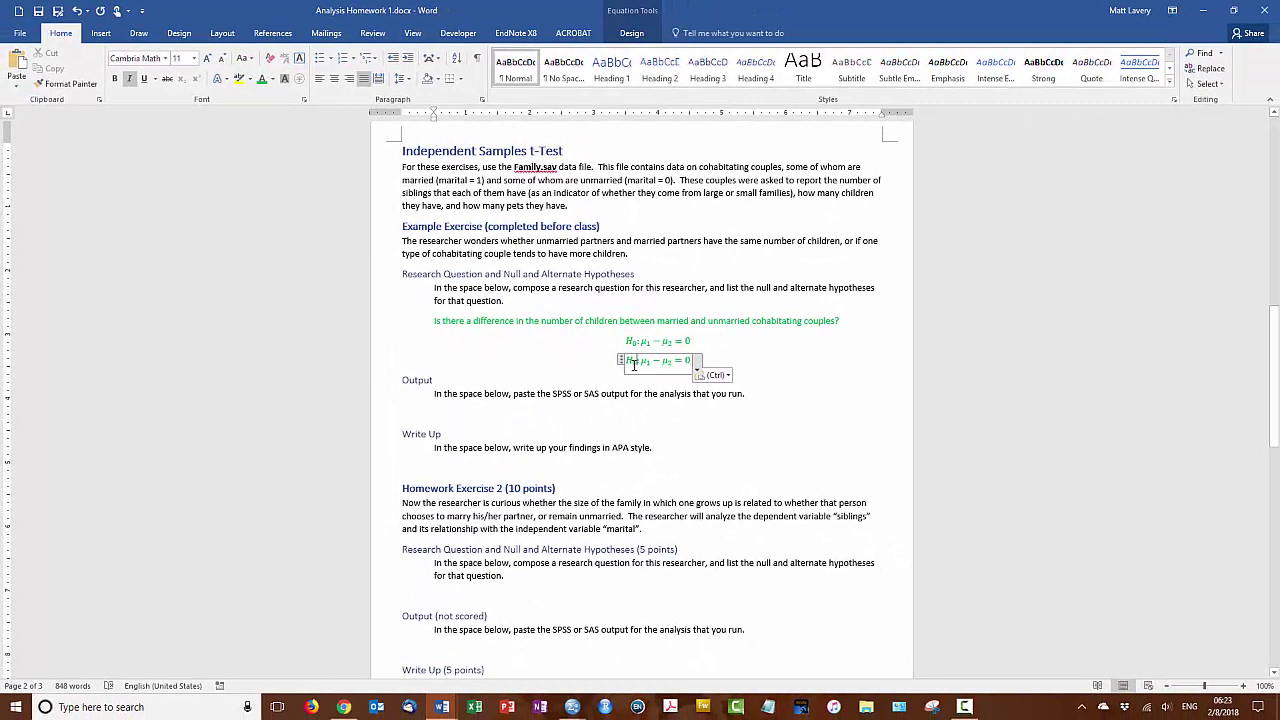
# - Edit the copy into H1: μ1 − μ2 ≠ 0 and restore the side-by-side document view
pyautogui.doubleClick(638, 367)
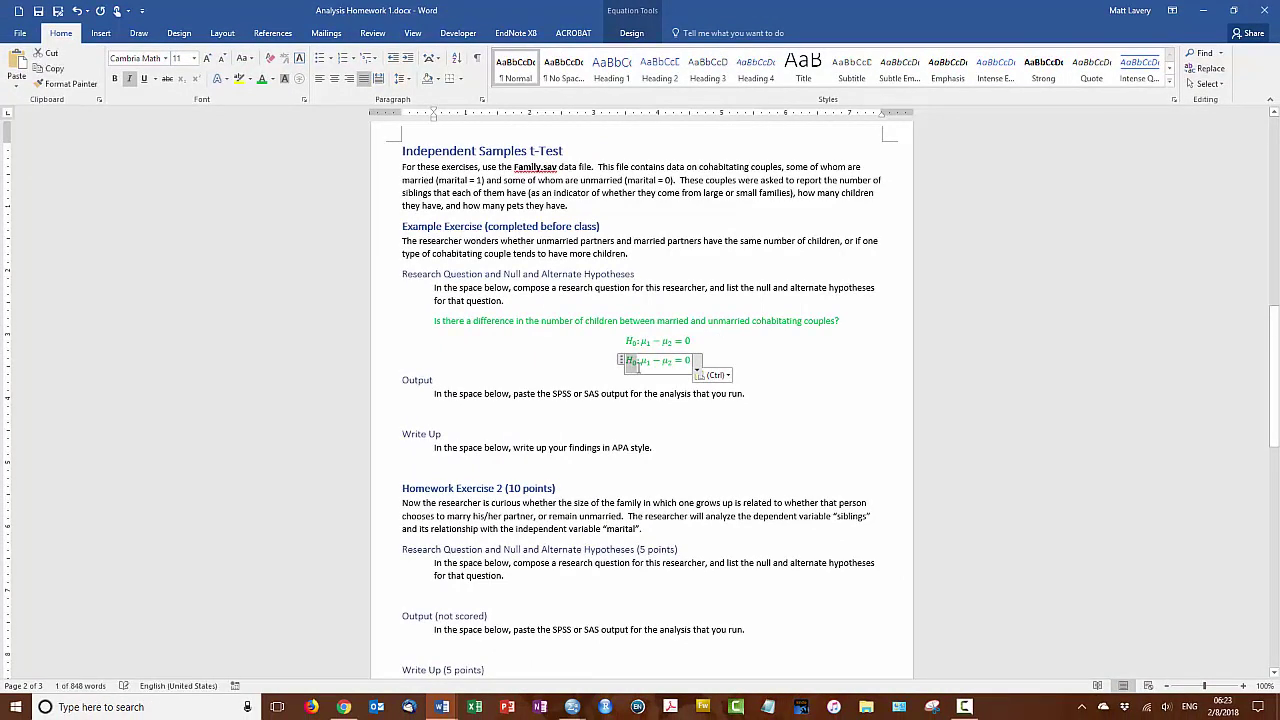
pyautogui.click(638, 367)
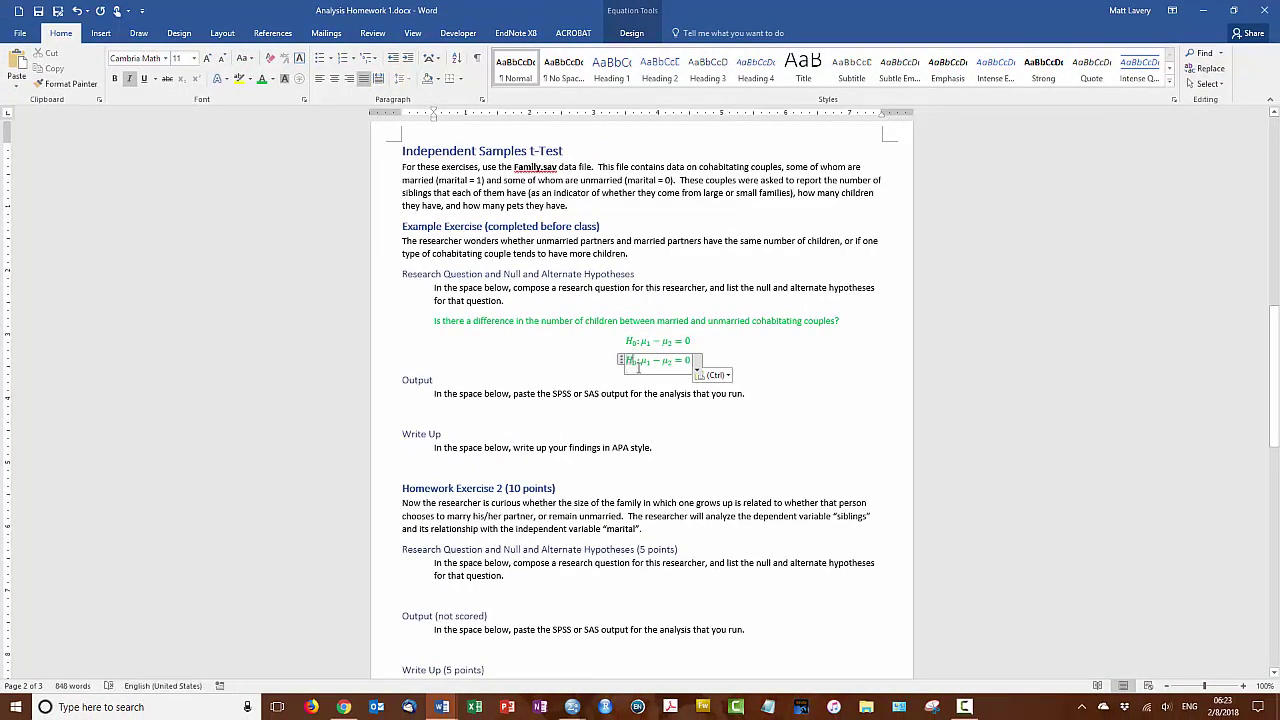
pyautogui.press('Escape')
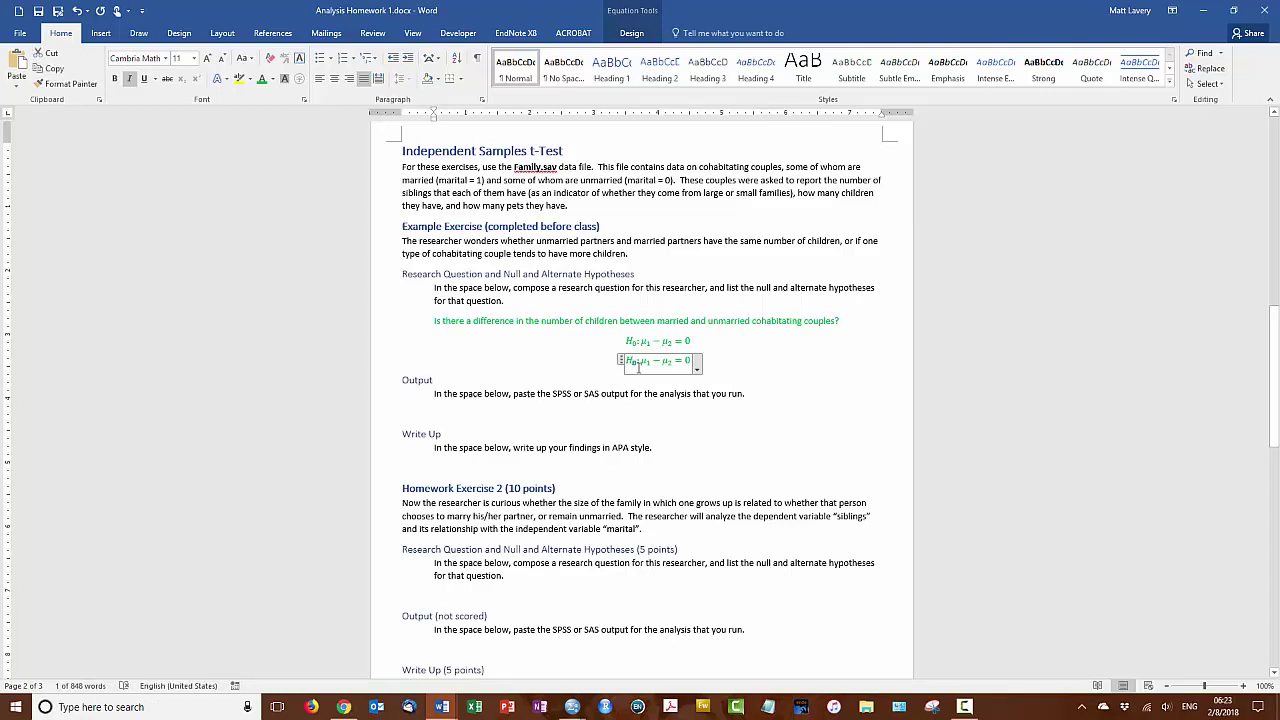
pyautogui.press('Right')
pyautogui.press('Right')
pyautogui.press('Right')
pyautogui.press('Right')
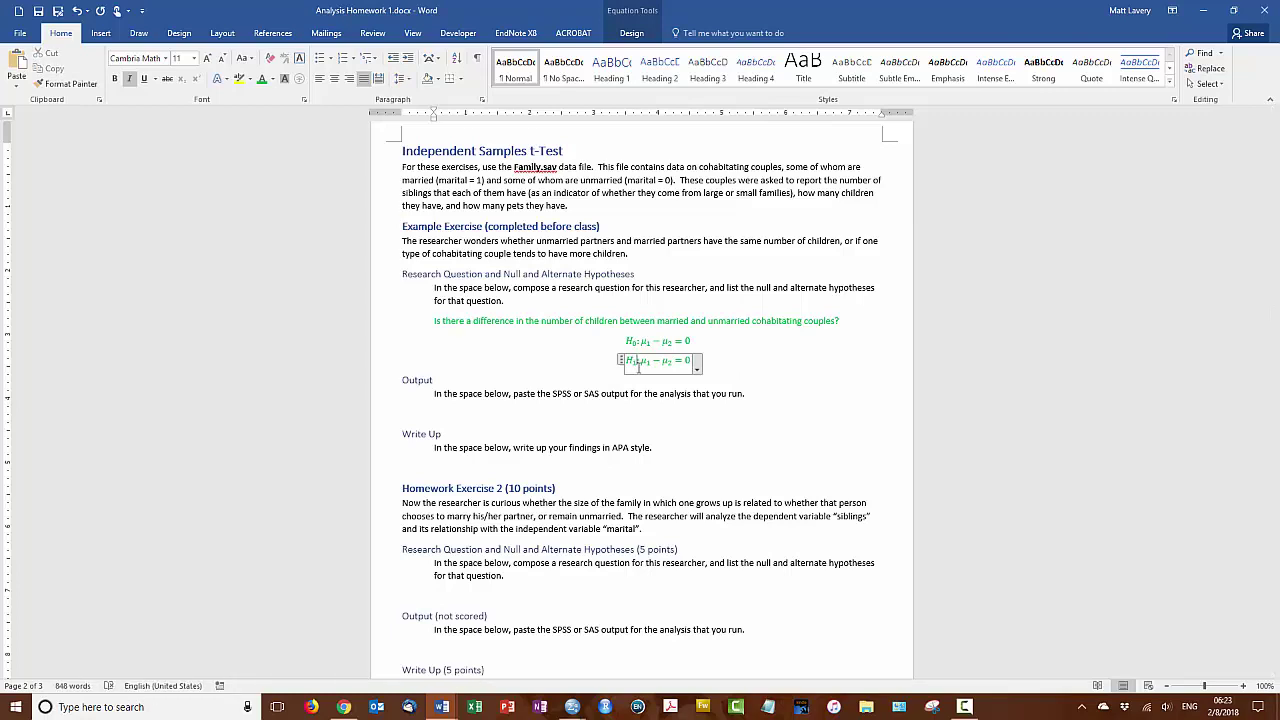
pyautogui.press('Right')
pyautogui.press('Right')
pyautogui.press('Right')
pyautogui.press('Right')
pyautogui.hotkey('shift', 'End')
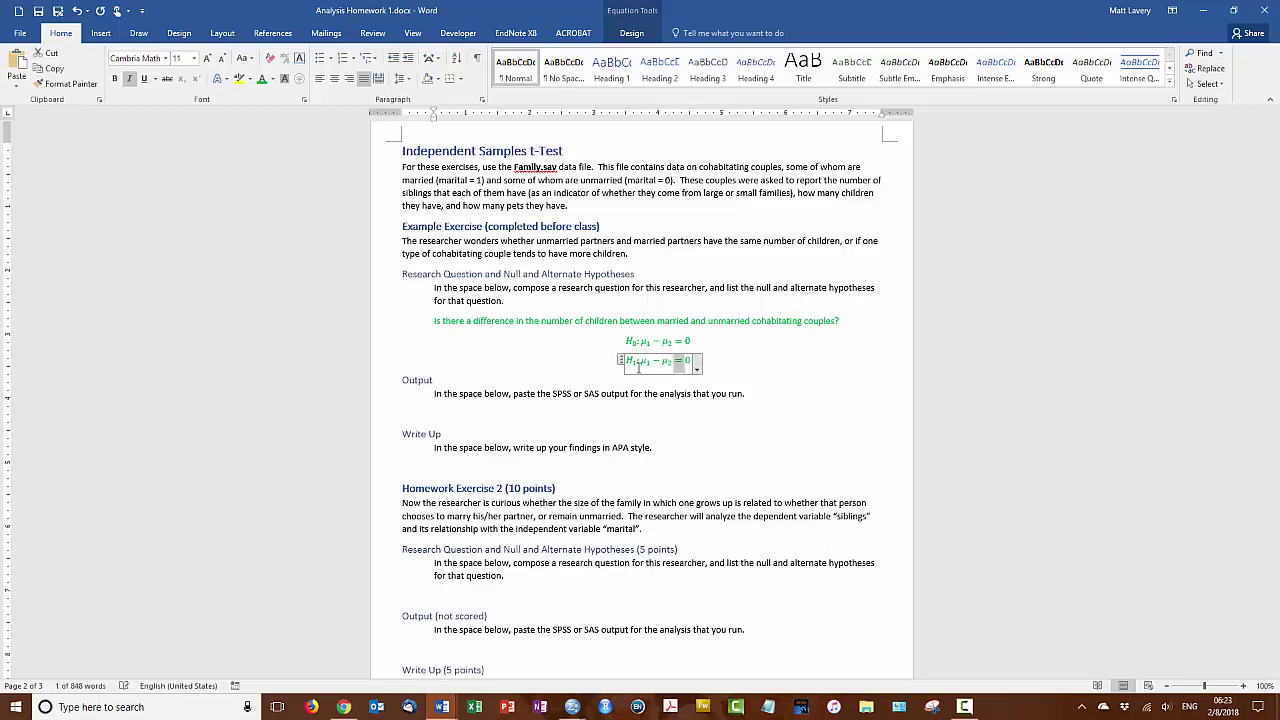
pyautogui.click(632, 33)
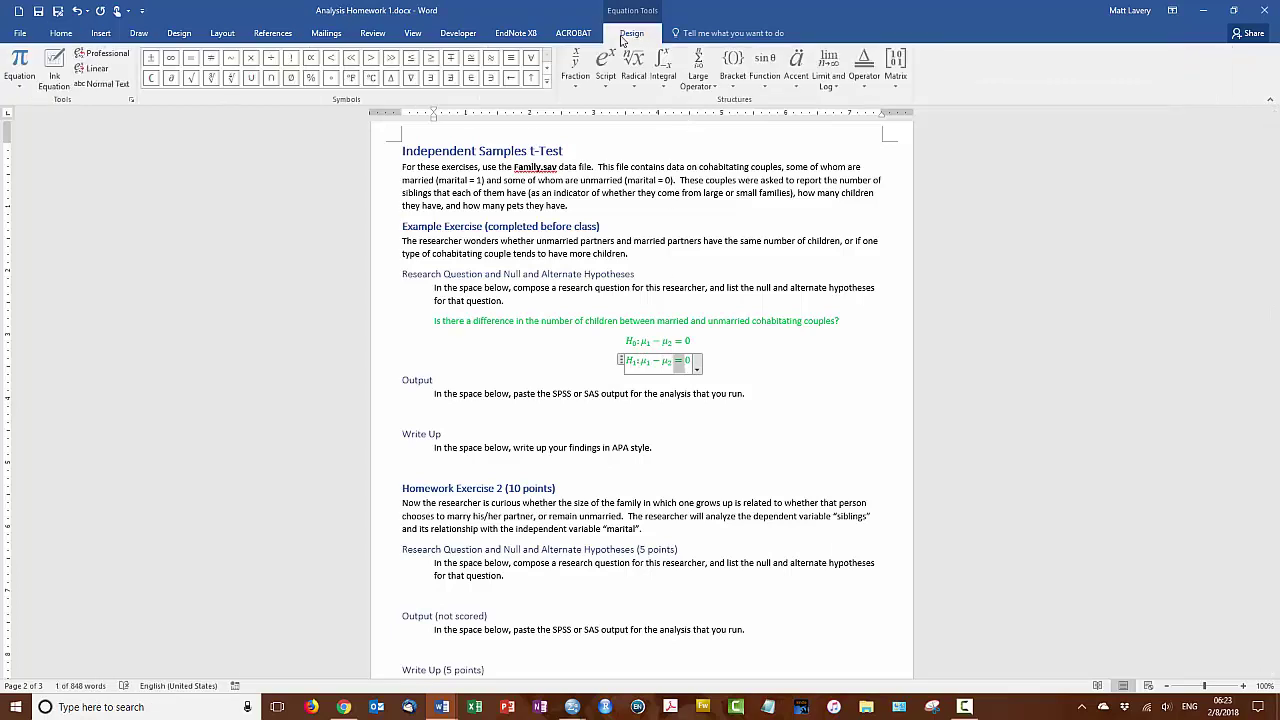
pyautogui.click(211, 57)
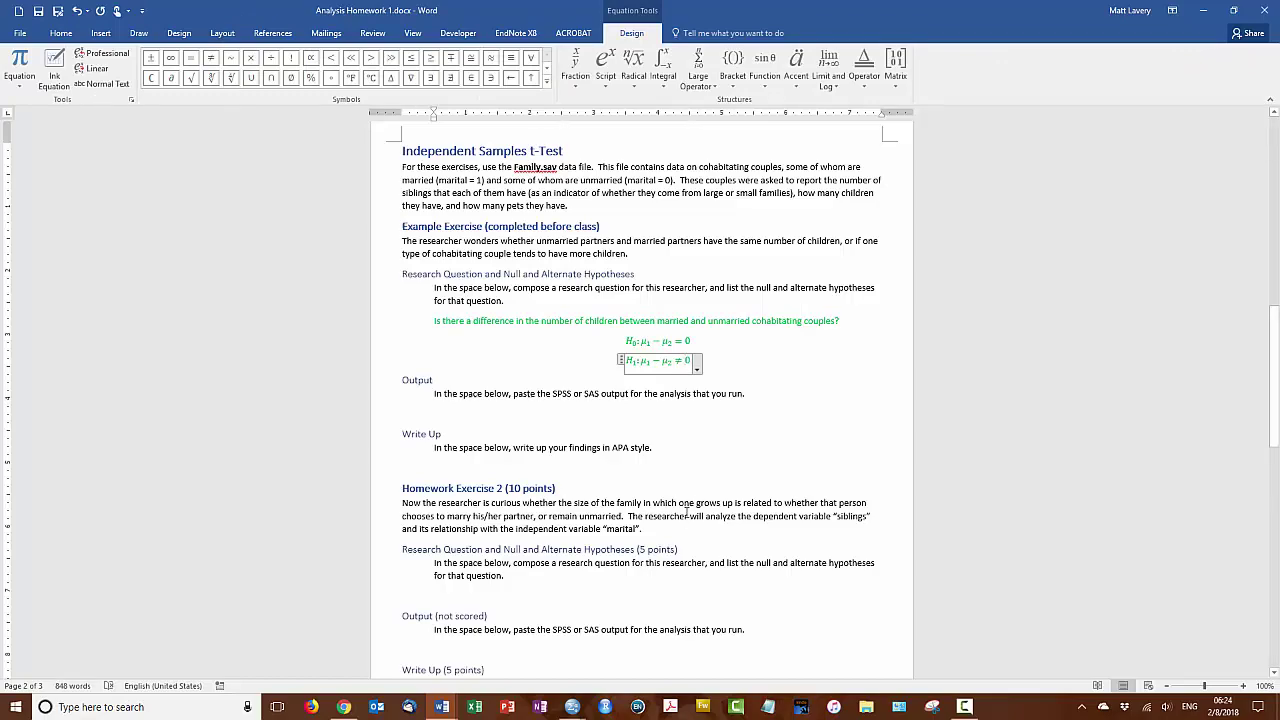
pyautogui.click(750, 360)
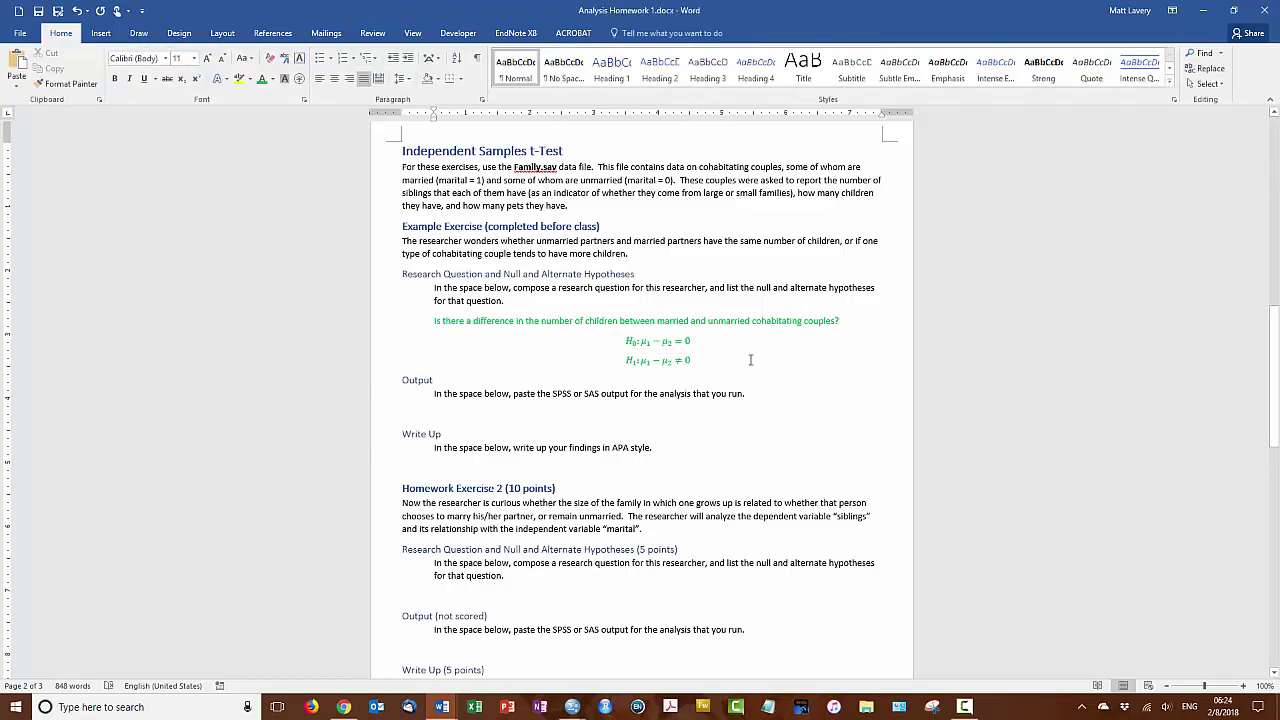
pyautogui.doubleClick(637, 12)
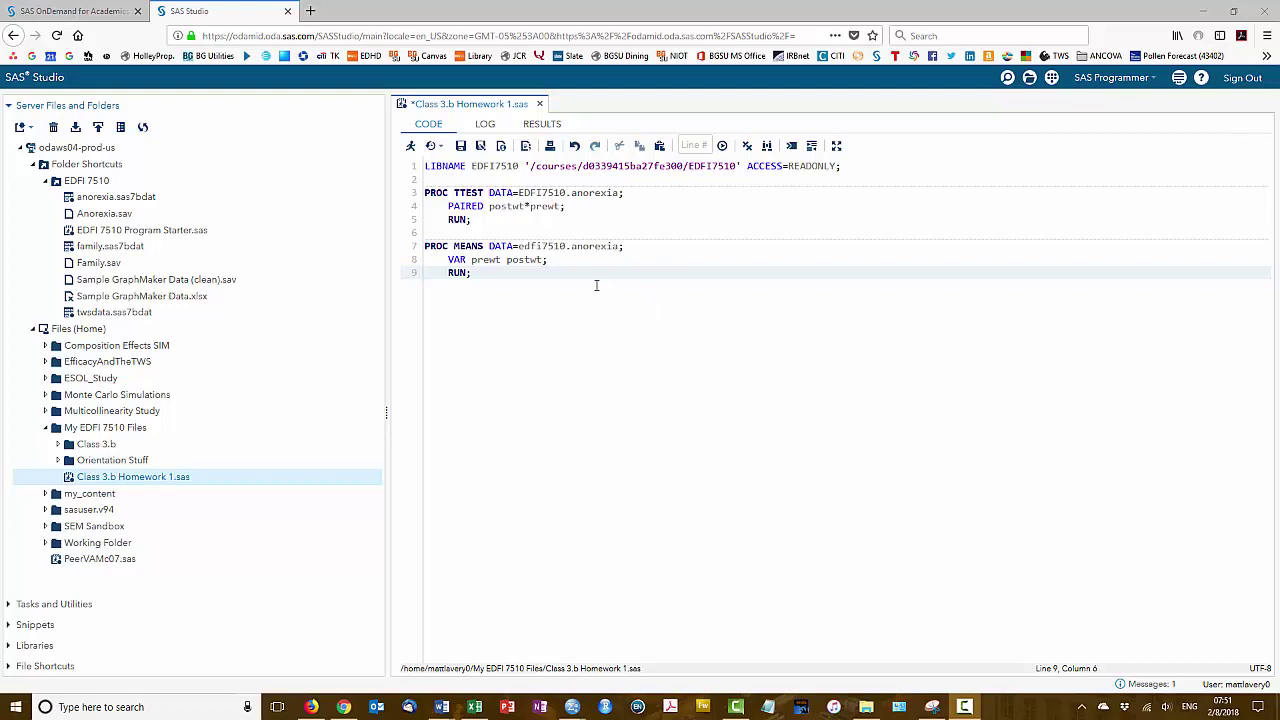
# - Type PROC TTEST on a new line after the PROC MEANS step and enlarge its help panel
pyautogui.press('Return')
pyautogui.press('Return')
pyautogui.write('PROC')
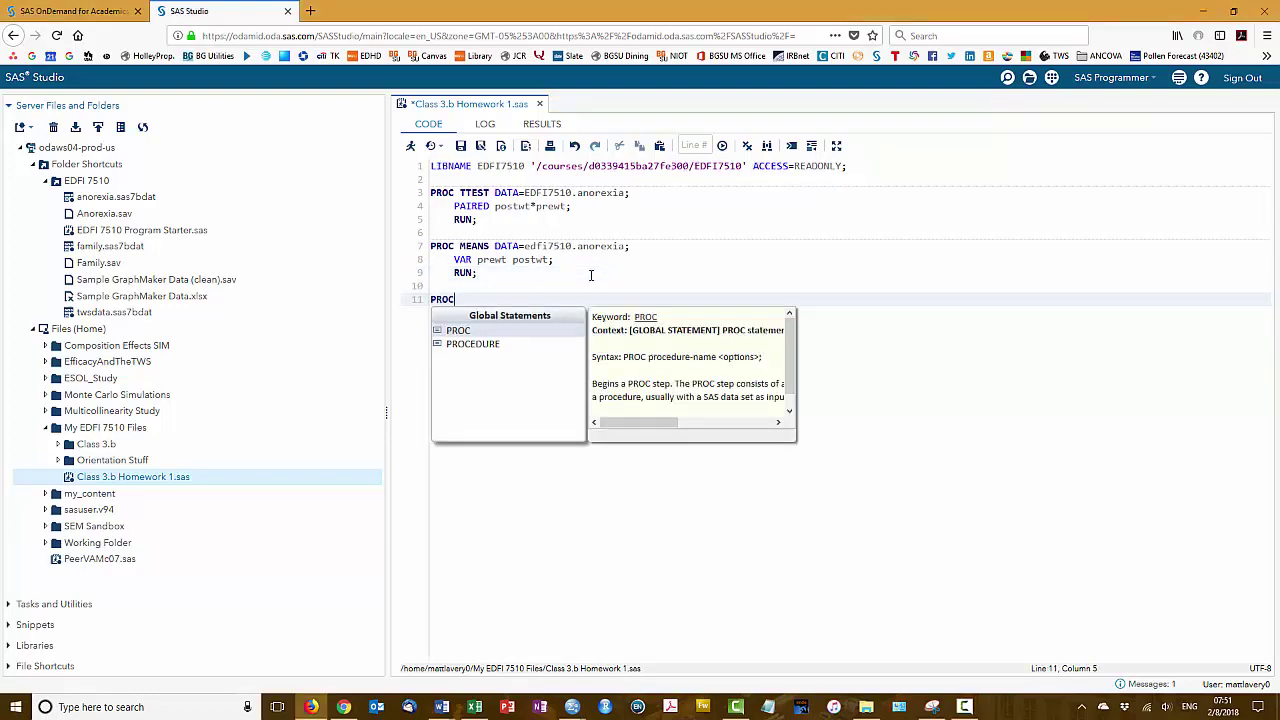
pyautogui.write(' TTEST')
pyautogui.moveTo(796, 441); pyautogui.dragTo(1020, 568)
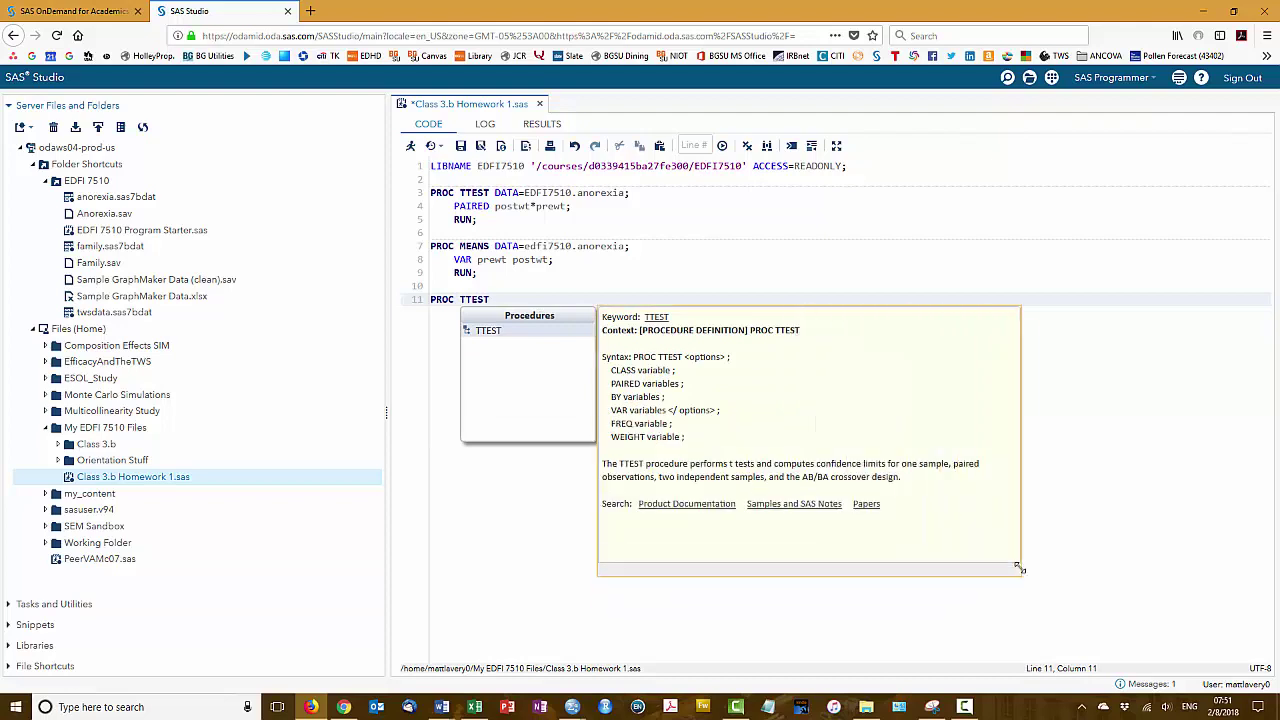
# - Look up TTEST in the product documentation and open the SAS/STAT 14.1 PROC TTEST Statement page
pyautogui.click(675, 508)
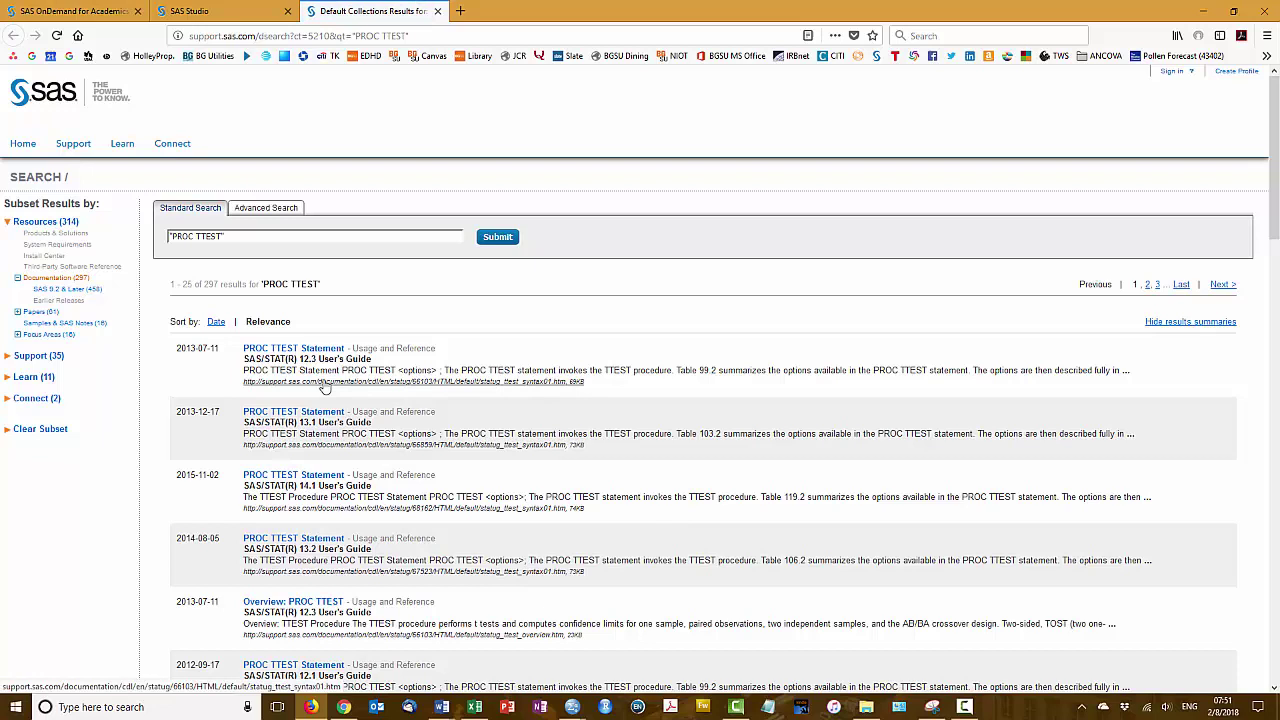
pyautogui.click(289, 476)
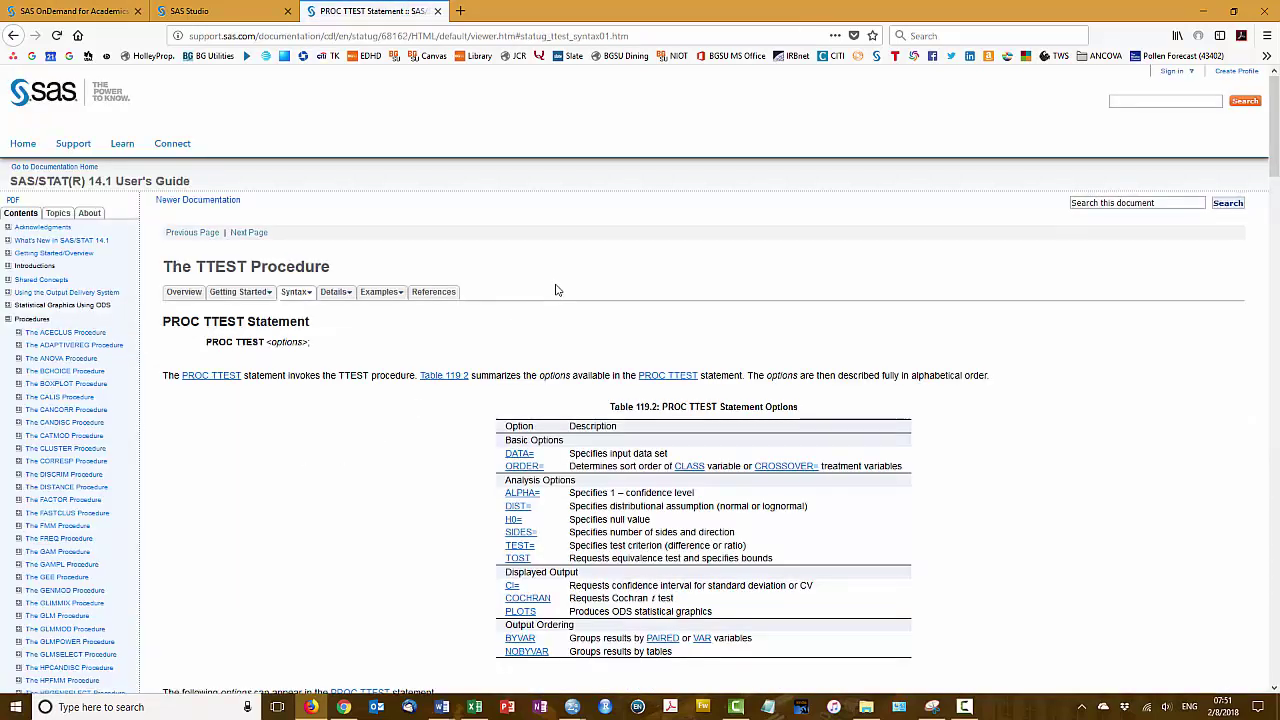
pyautogui.scroll(-1, 558, 290)
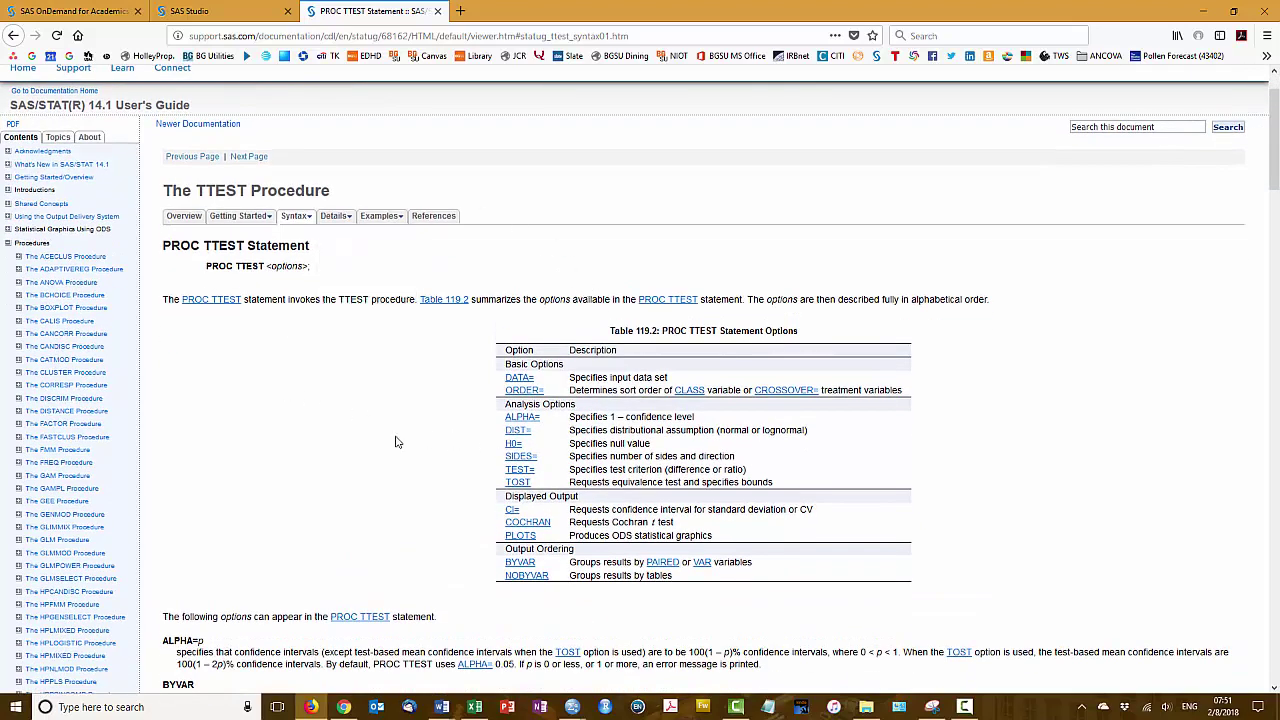
pyautogui.moveTo(300, 218)
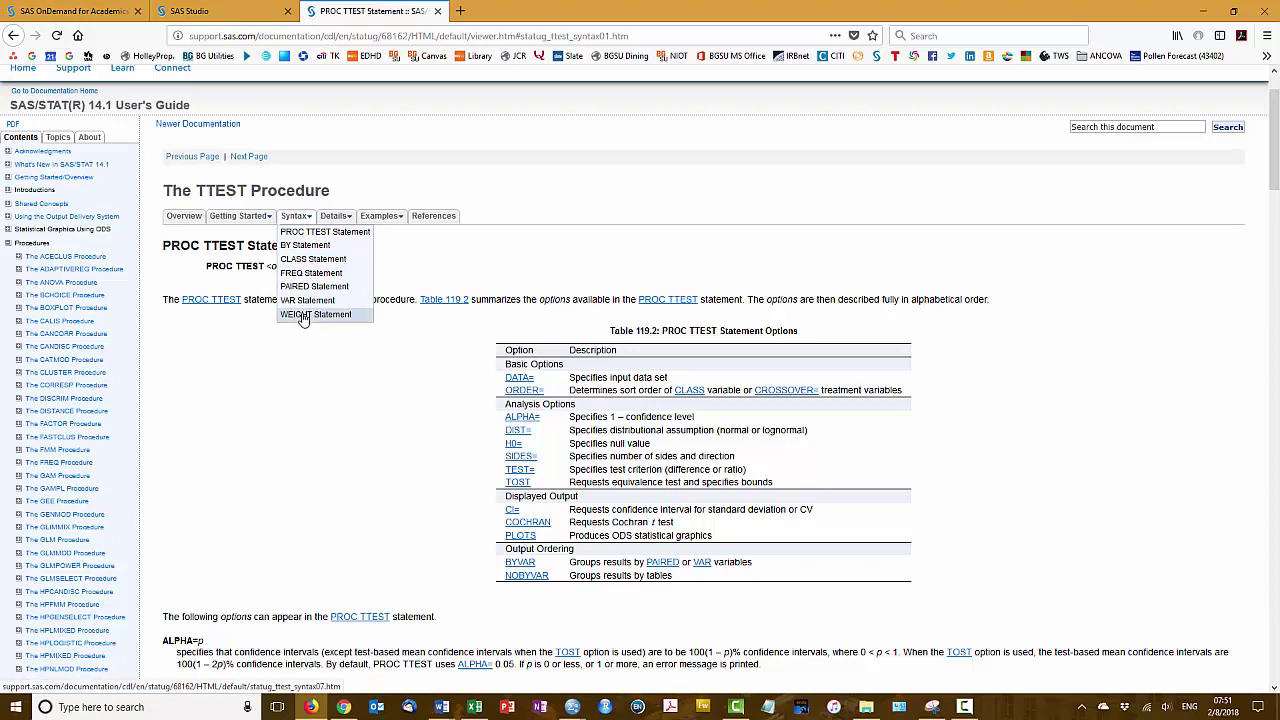
# - Complete the code as PROC TTEST data=edfi7510.family; followed by CLASS marital; on the next line
pyautogui.click(172, 14)
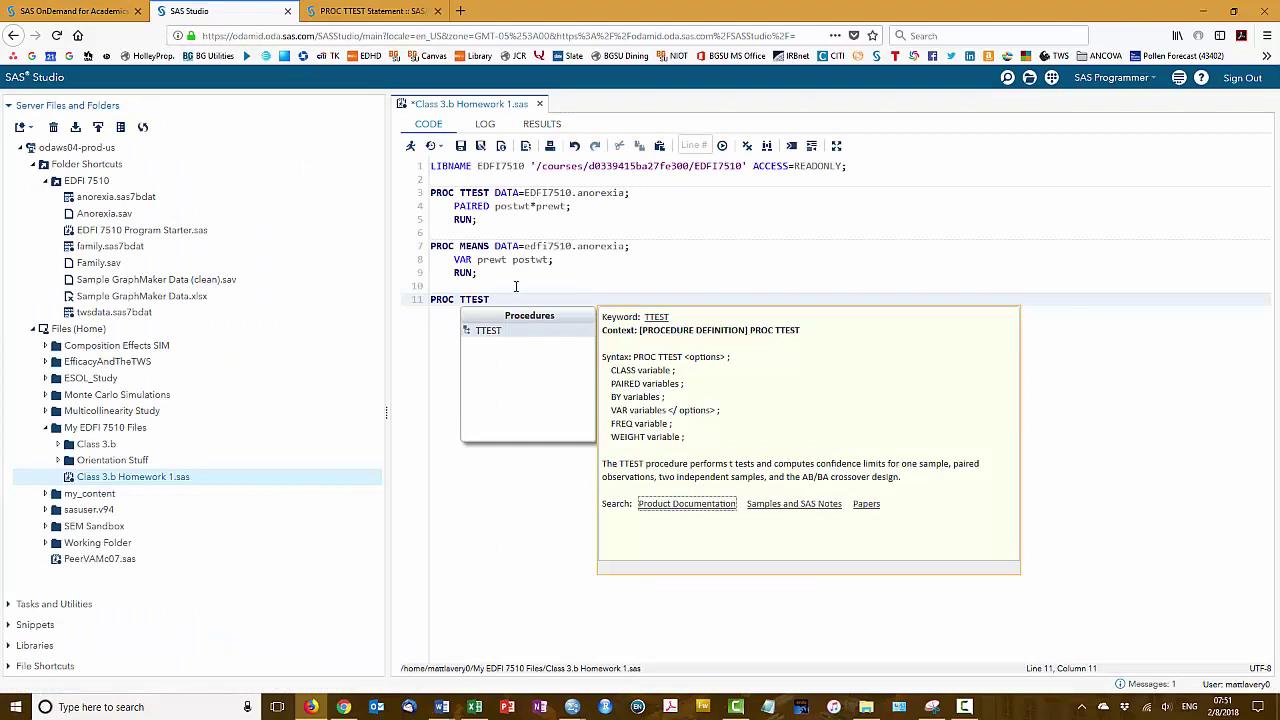
pyautogui.click(523, 299)
pyautogui.write('data=')
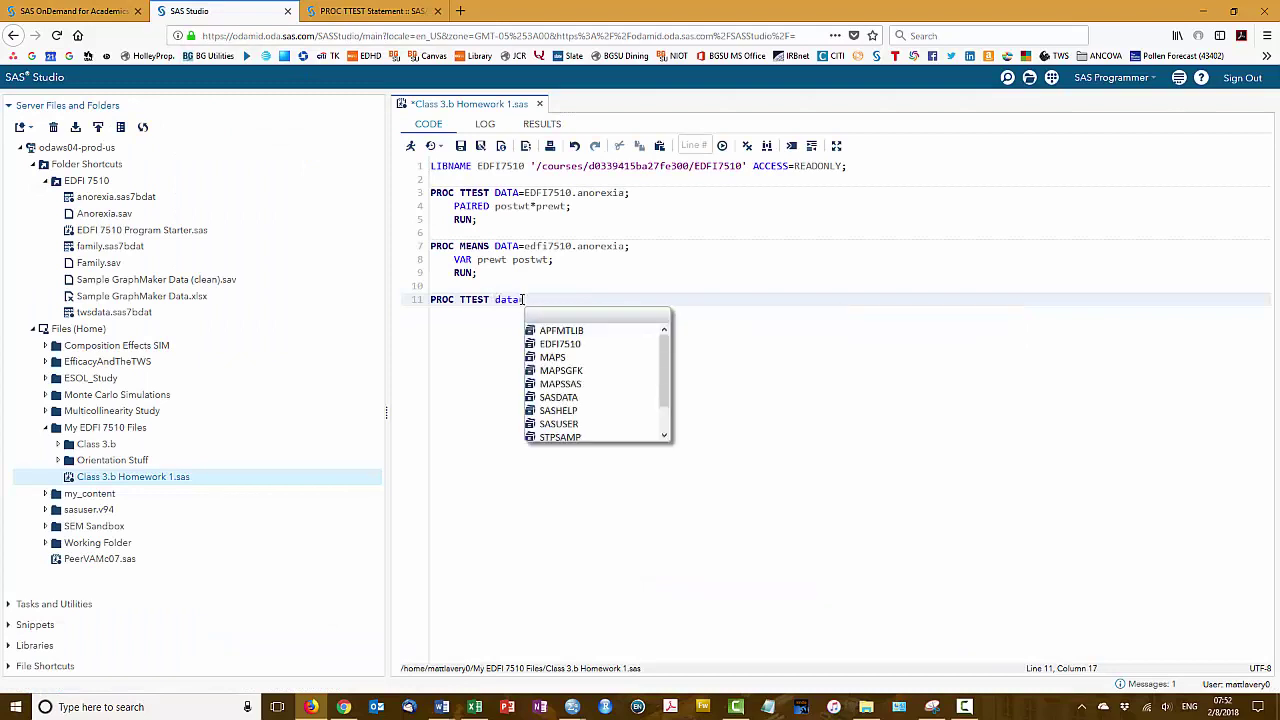
pyautogui.click(560, 343)
pyautogui.click(608, 343)
pyautogui.write(';')
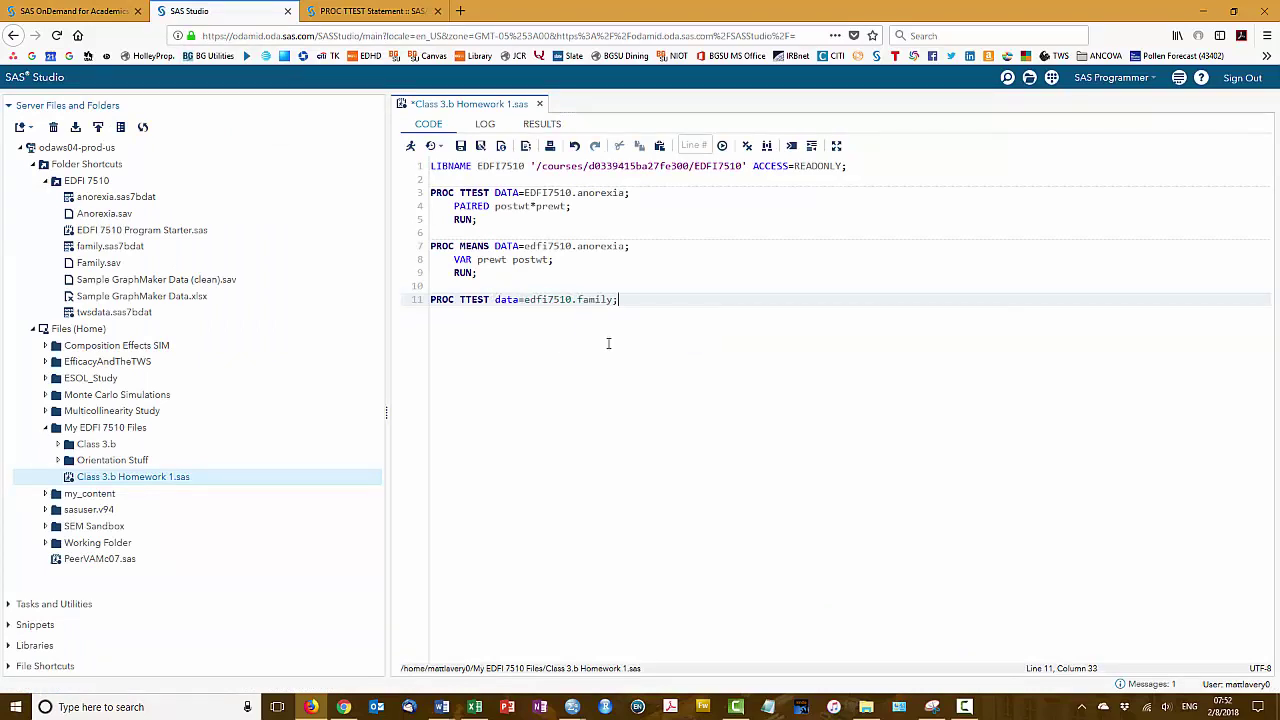
pyautogui.press('Return')
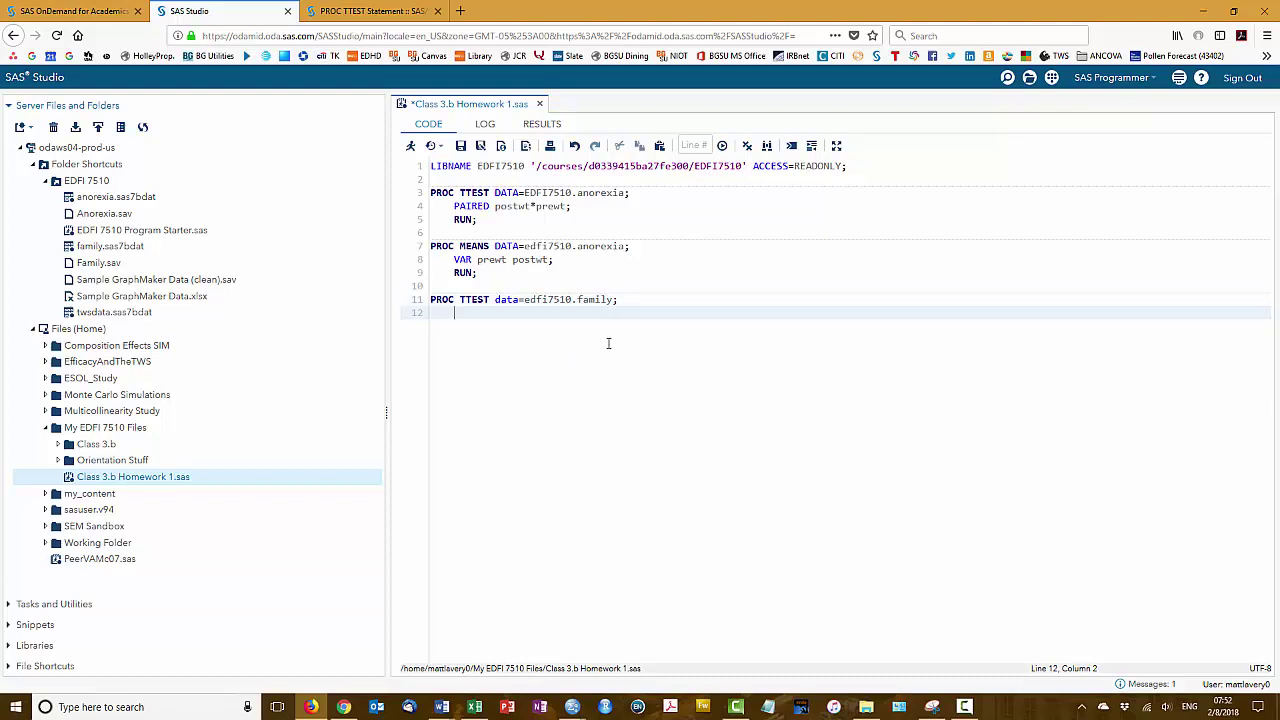
pyautogui.write('CLASS')
pyautogui.write('marital')
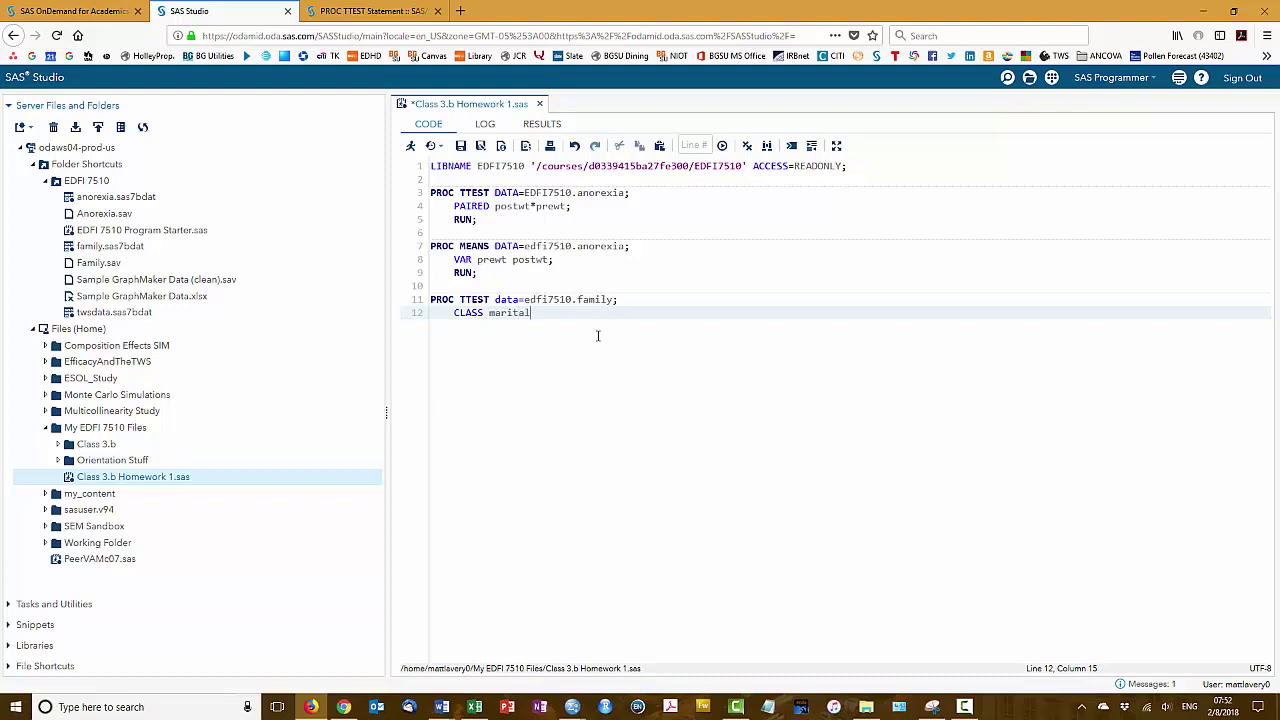
pyautogui.write(';')
pyautogui.doubleClick(94, 248)
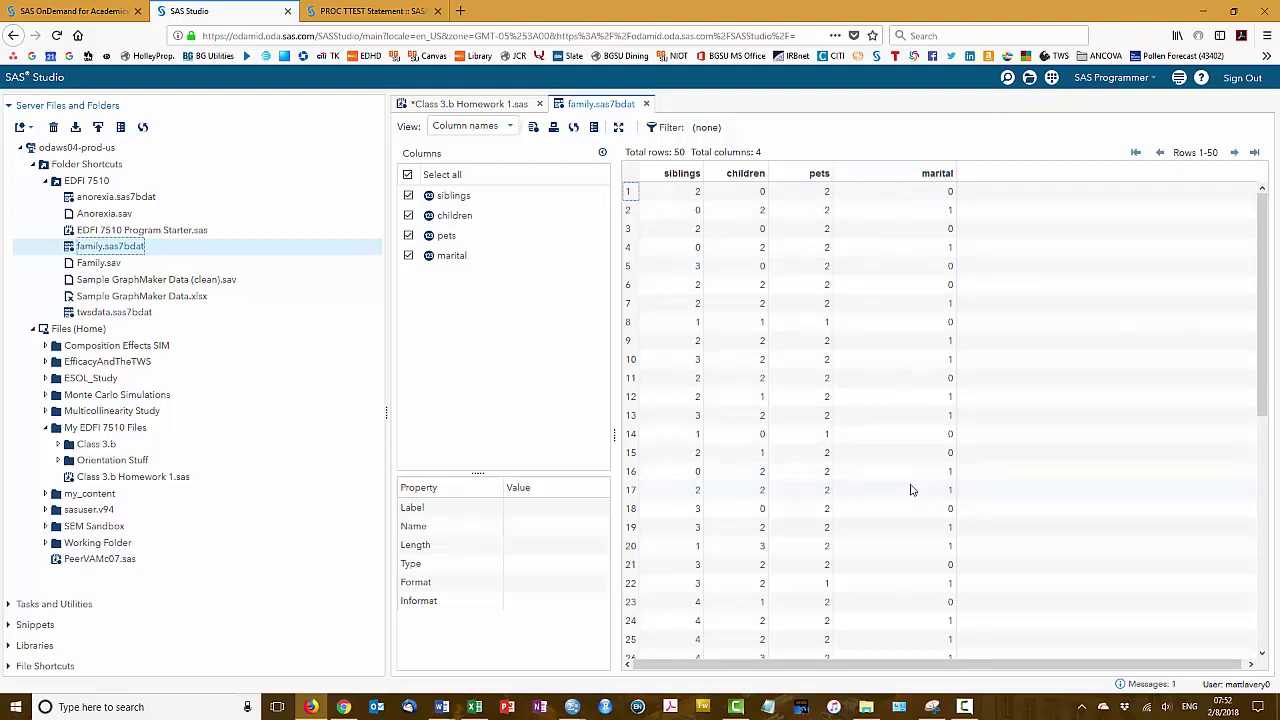
pyautogui.click(646, 104)
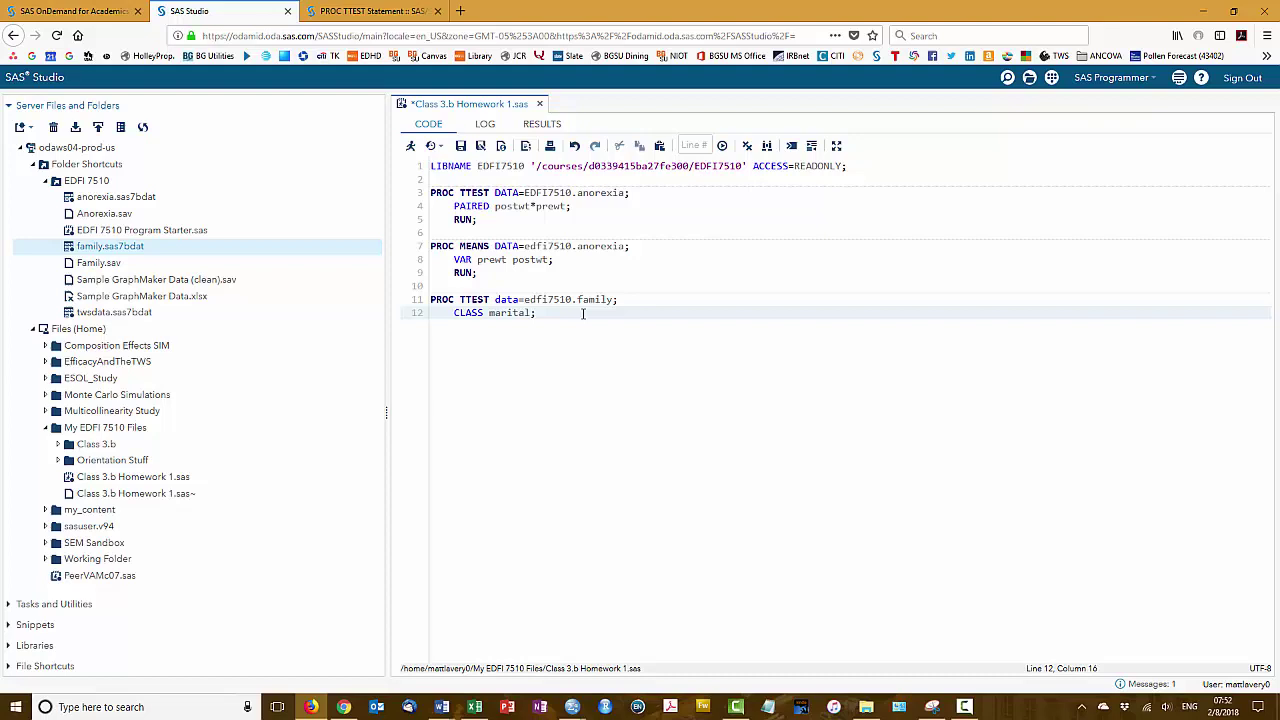
# - Add VAR children; and a closing RUN; statement to the TTEST step
pyautogui.press('Return')
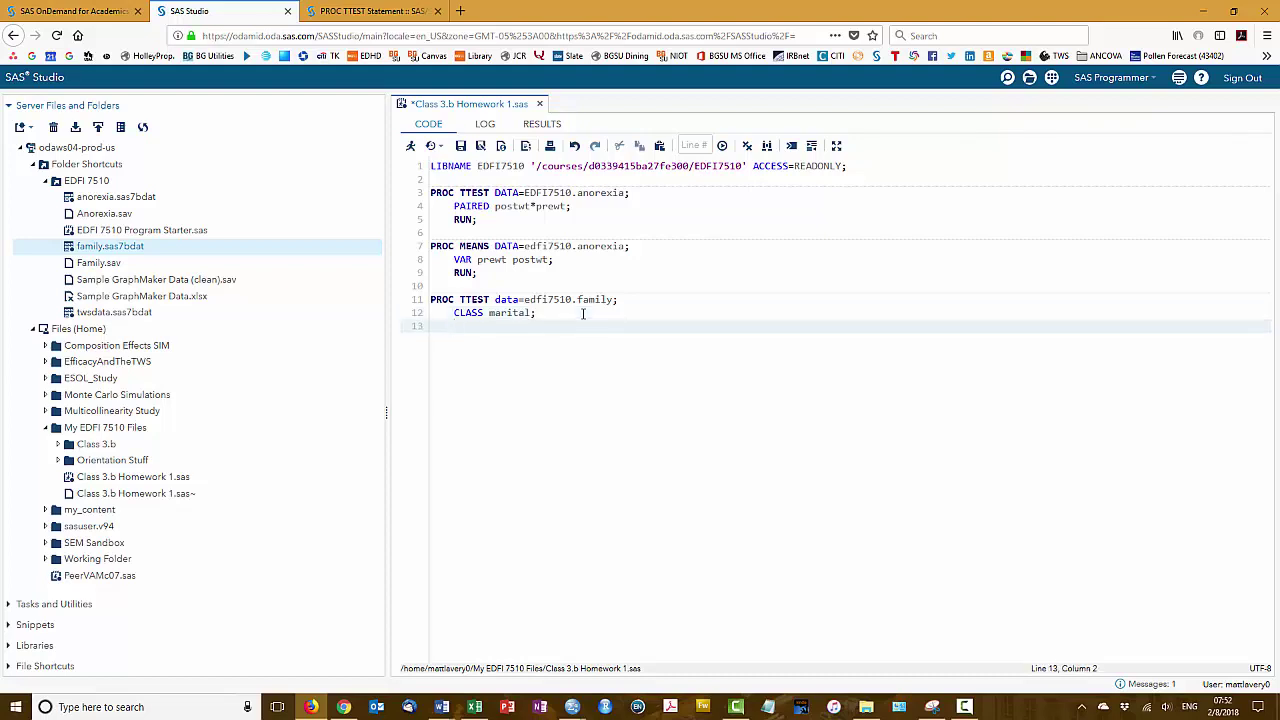
pyautogui.write('VAR')
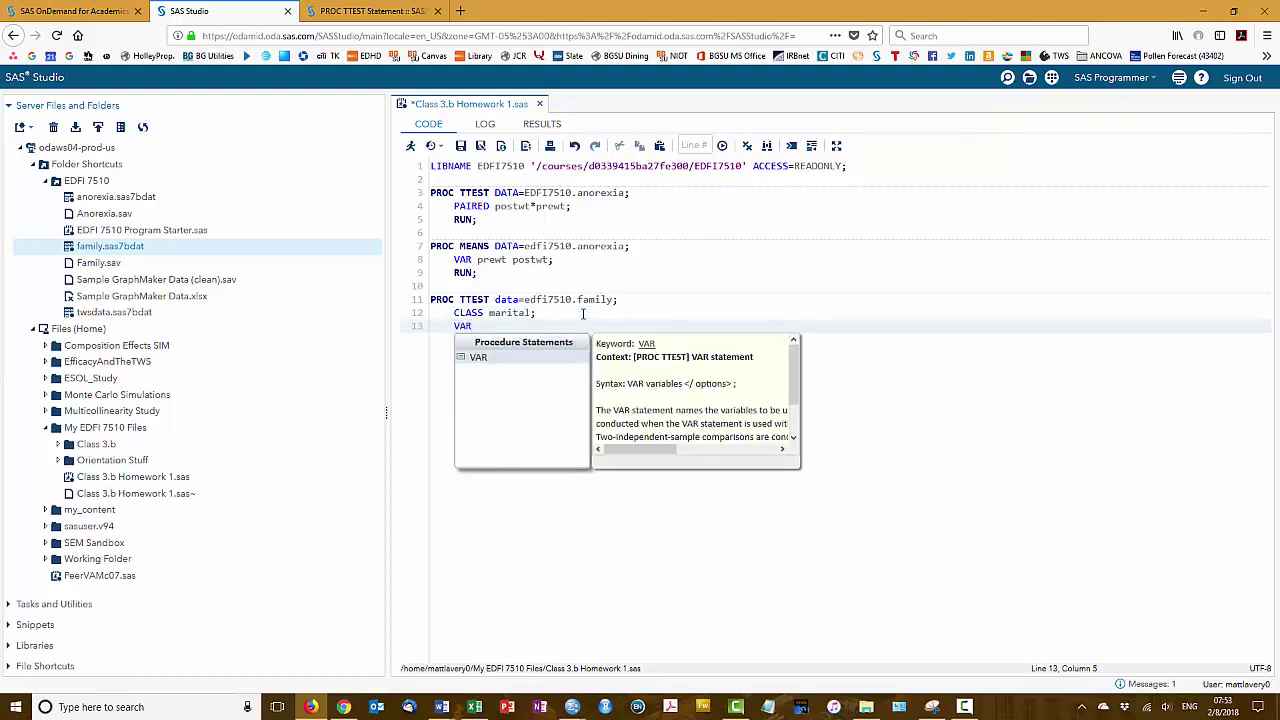
pyautogui.write(' chil')
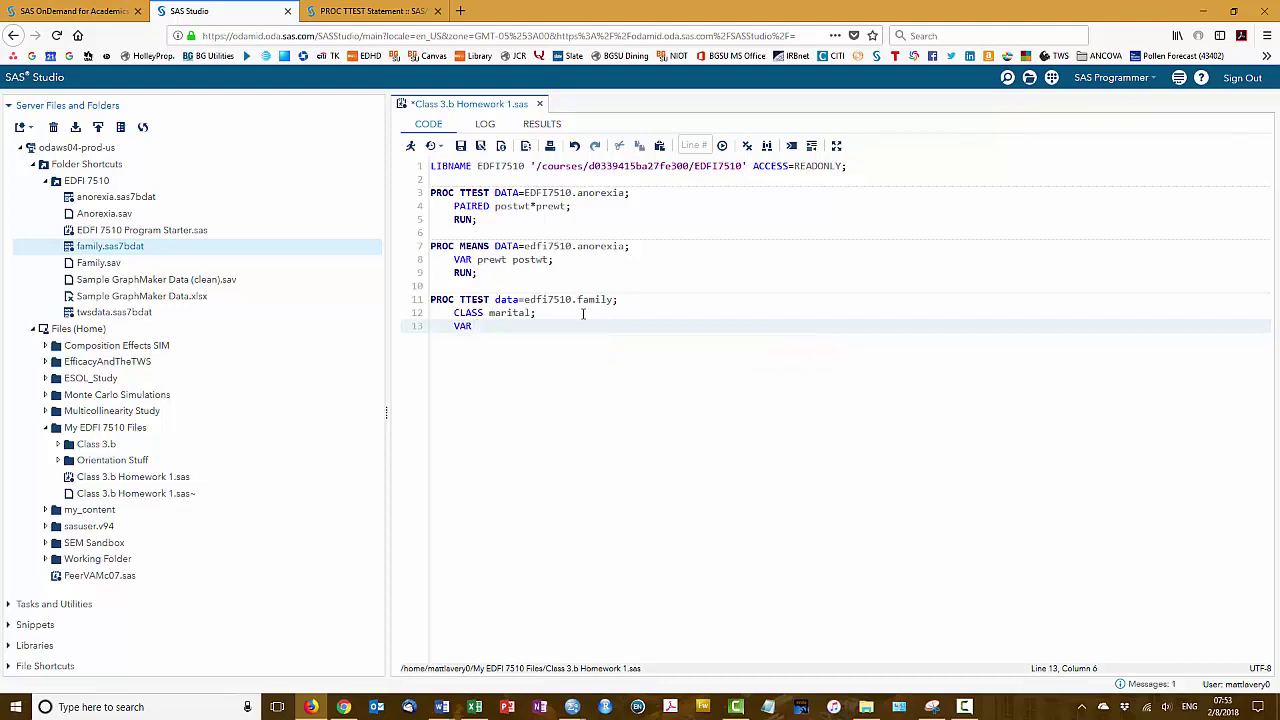
pyautogui.write('dren;')
pyautogui.press('Return')
pyautogui.write('RUN')
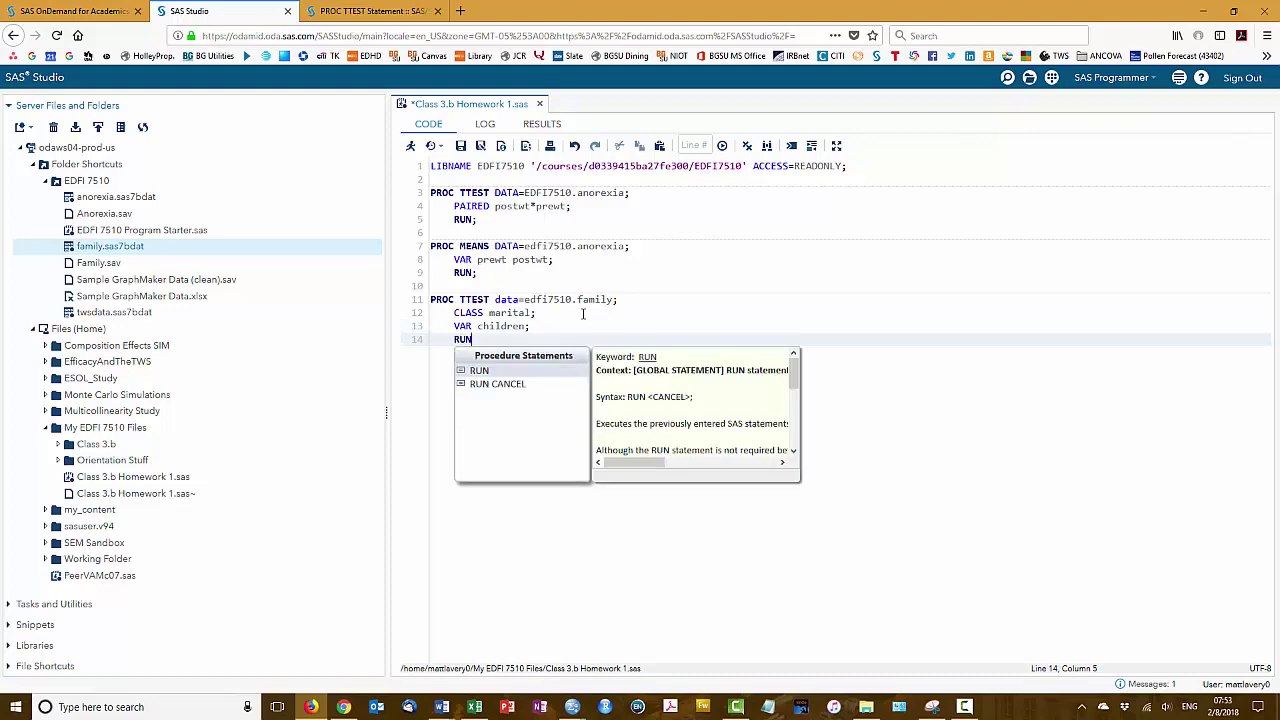
pyautogui.write(';')
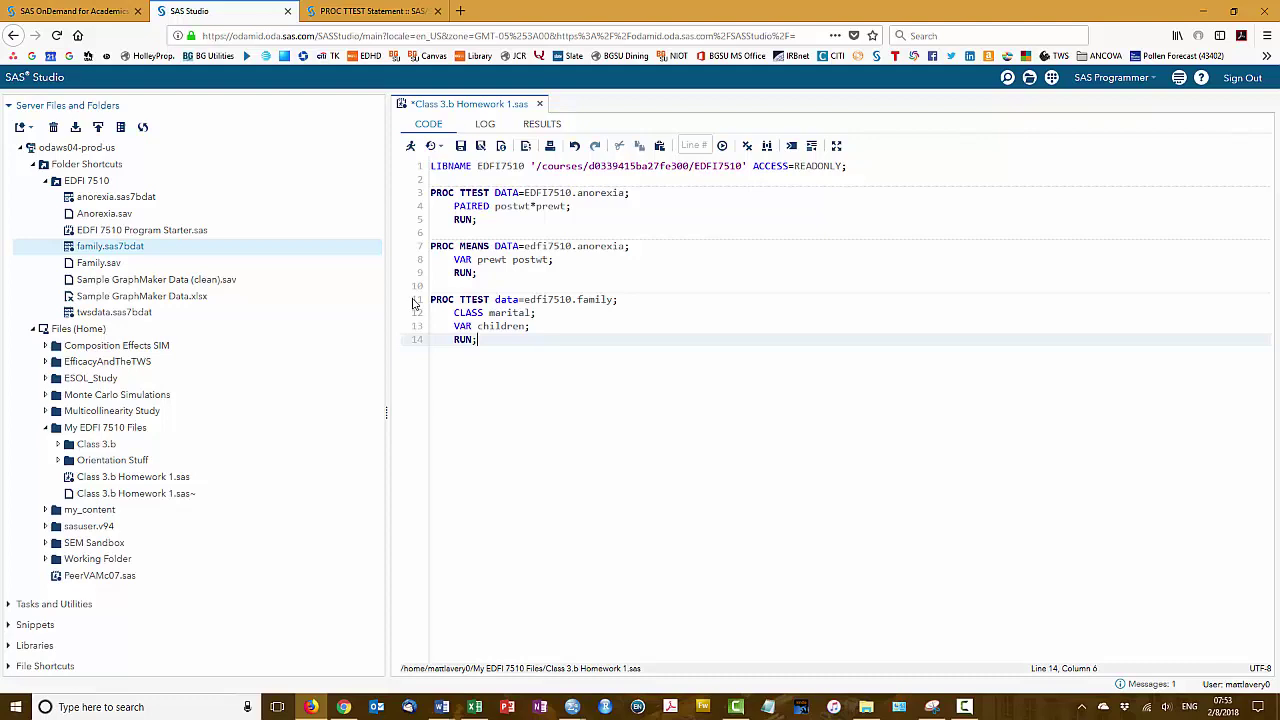
# - Run the TTEST block on lines 11–14 and snip its output tables
pyautogui.moveTo(415, 304); pyautogui.dragTo(415, 340)
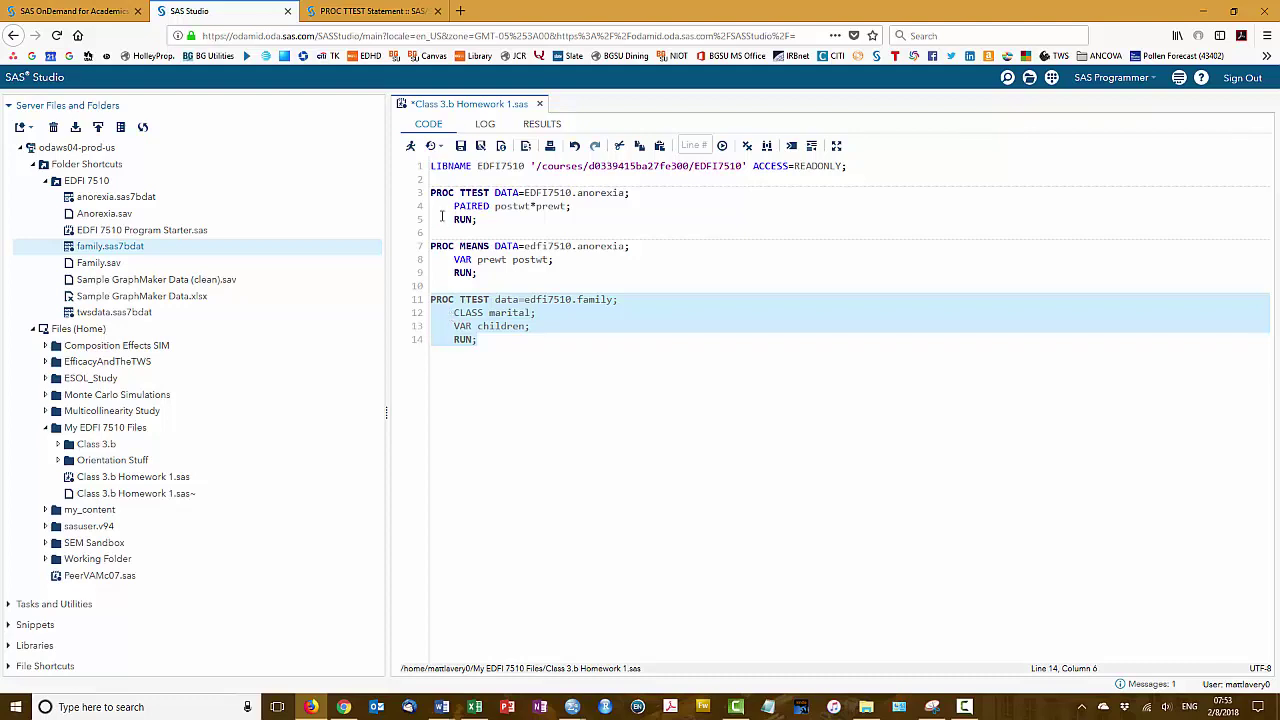
pyautogui.click(410, 146)
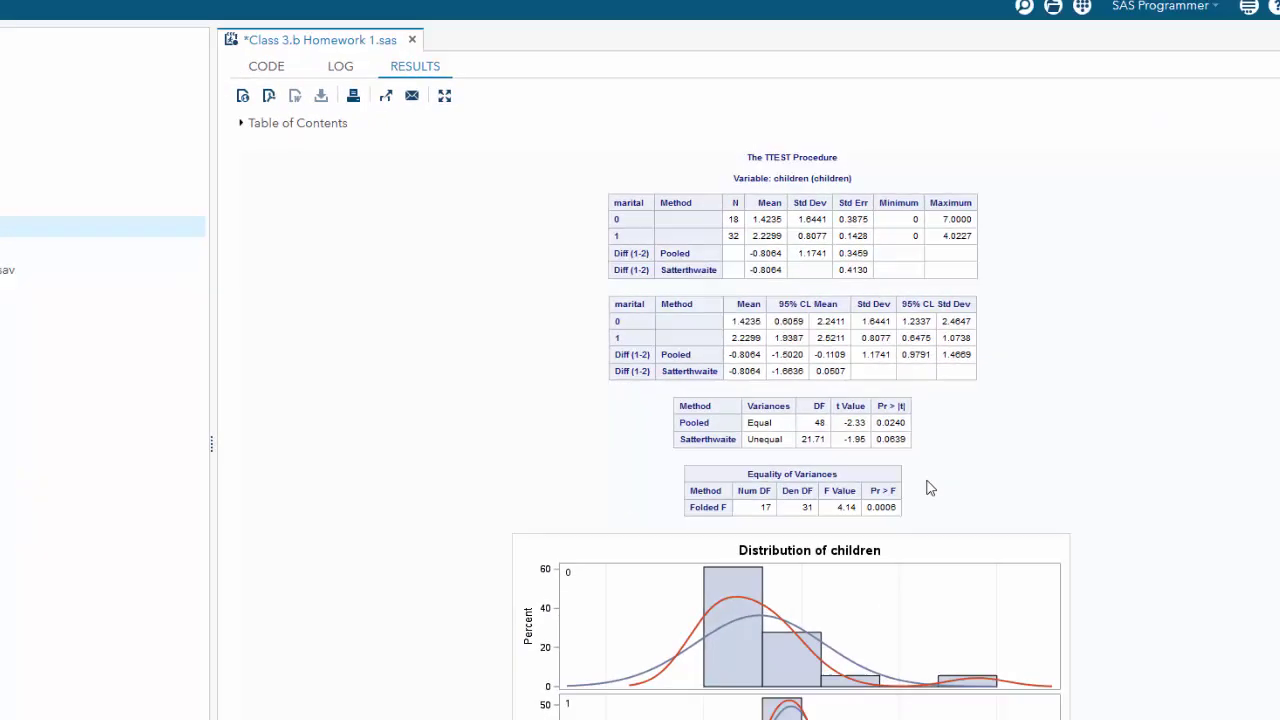
pyautogui.click(920, 706)
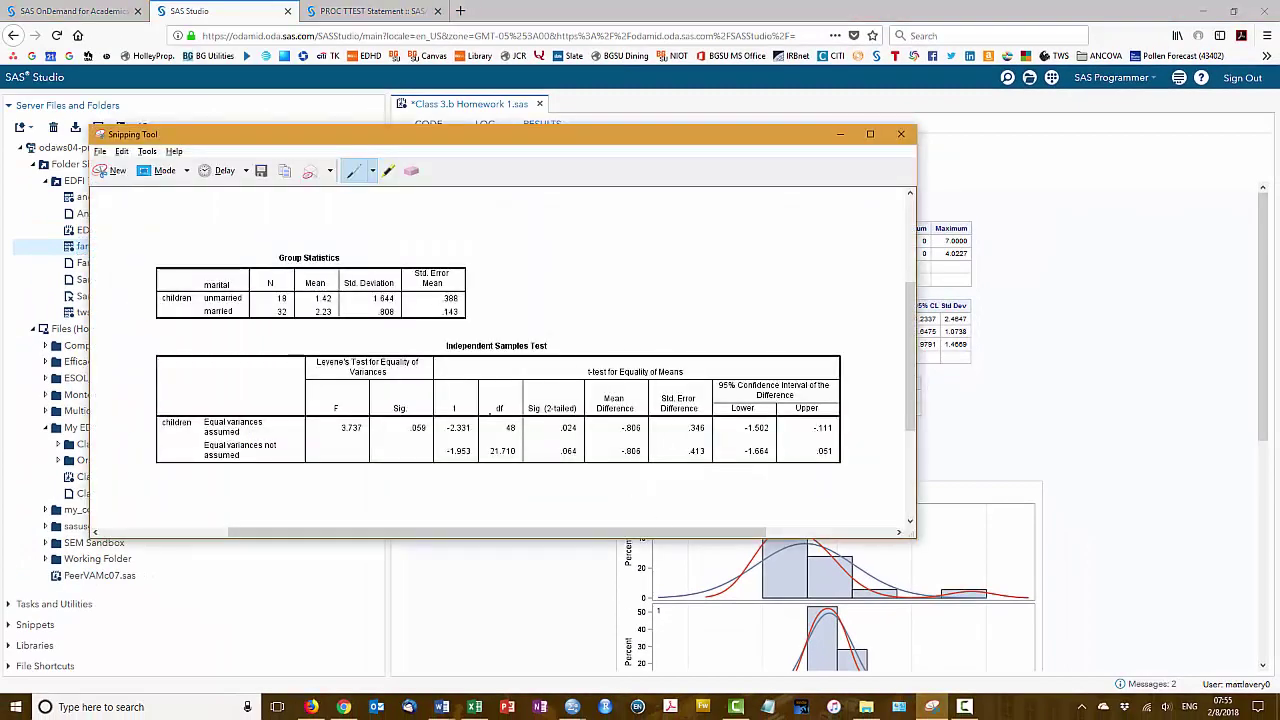
pyautogui.click(110, 171)
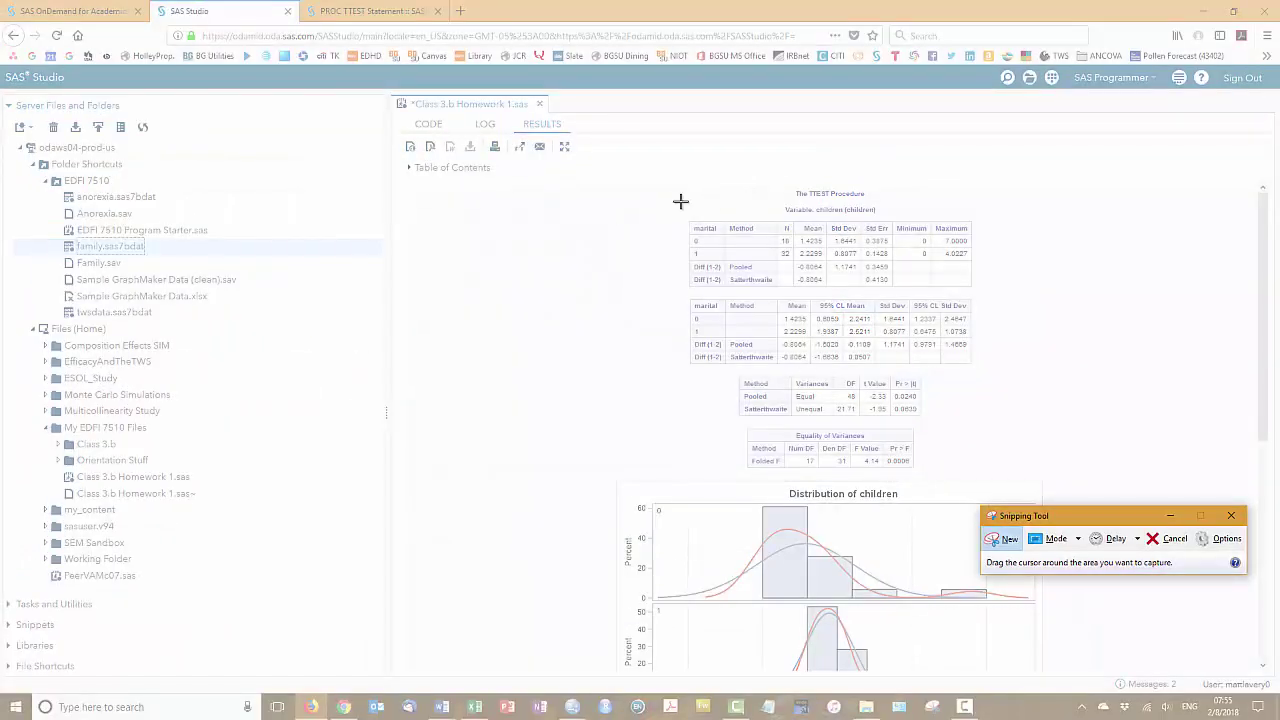
pyautogui.moveTo(684, 189); pyautogui.dragTo(979, 473)
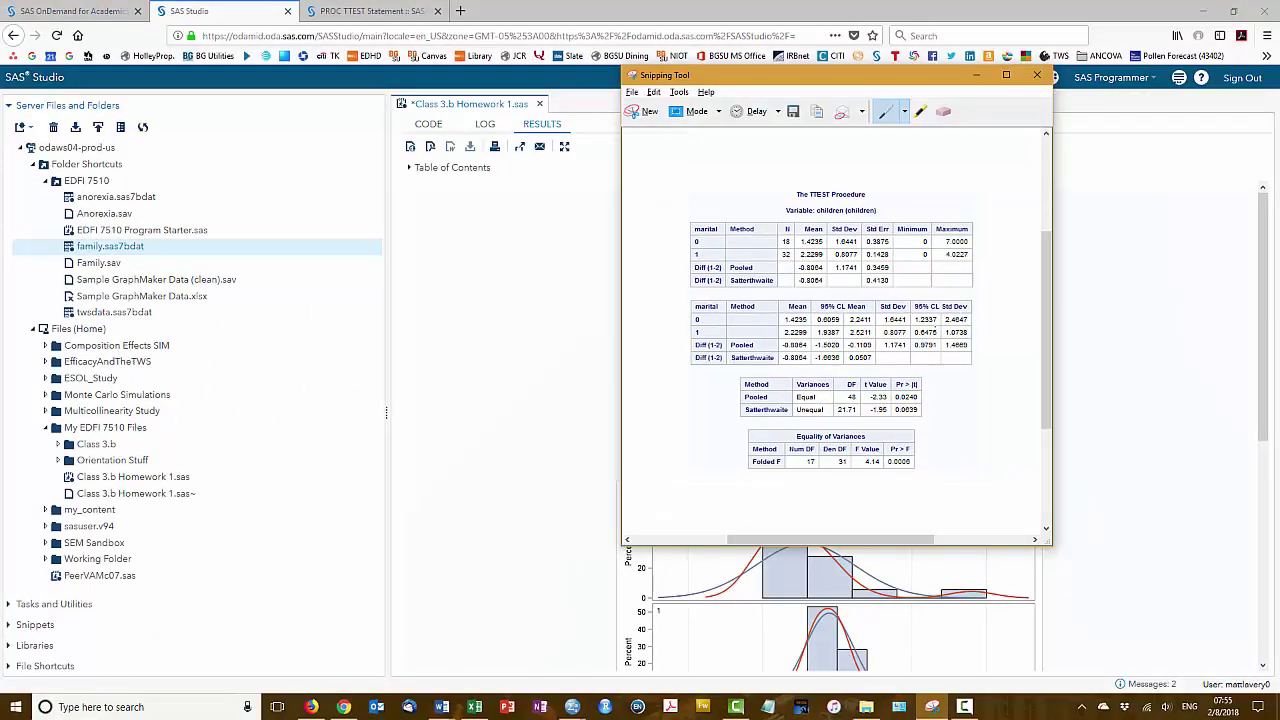
# - In the homework, delete the old green write-up paragraph and select the SPSS output tables
pyautogui.moveTo(441, 706)
pyautogui.click(410, 640)
pyautogui.moveTo(703, 414); pyautogui.dragTo(703, 441)
pyautogui.press('Delete')
pyautogui.moveTo(695, 222); pyautogui.dragTo(690, 368)
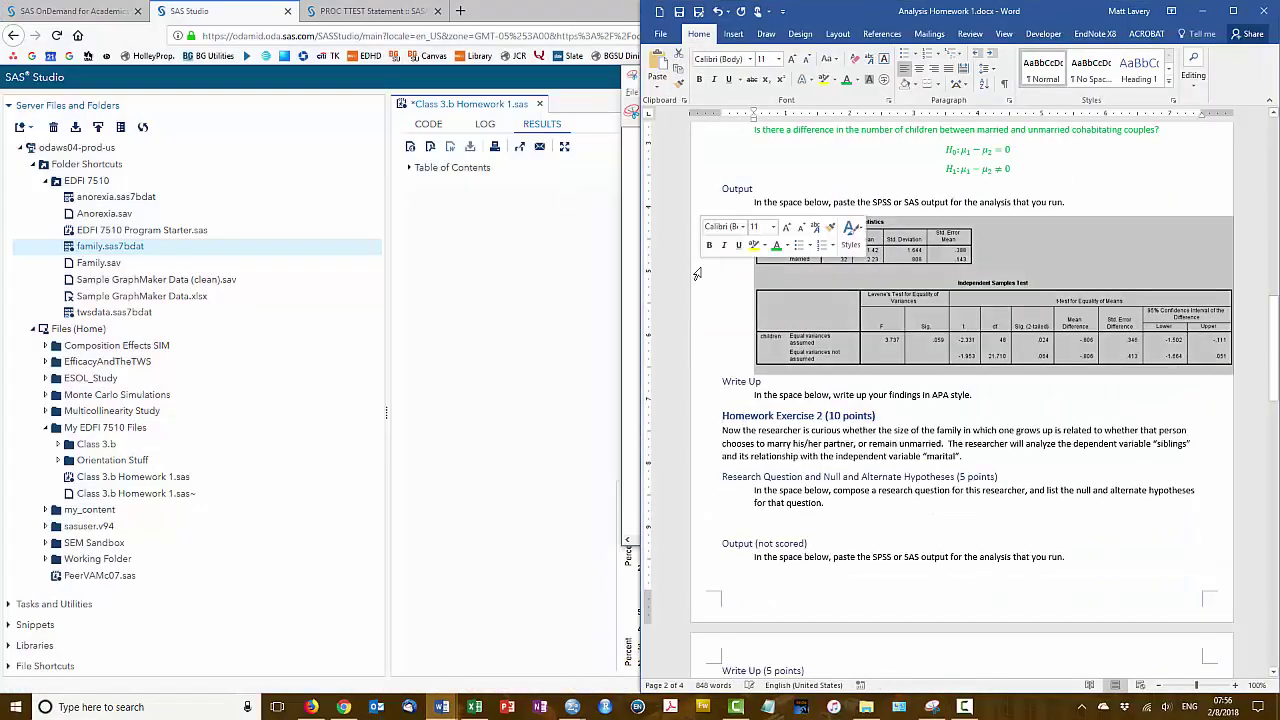
# - Delete the SPSS tables and paste the snipped SAS TTEST output for children by marital under Output
pyautogui.press('Delete')
pyautogui.click(1080, 203)
pyautogui.press('Return')
pyautogui.press('Return')
pyautogui.scroll(2, 988, 257)
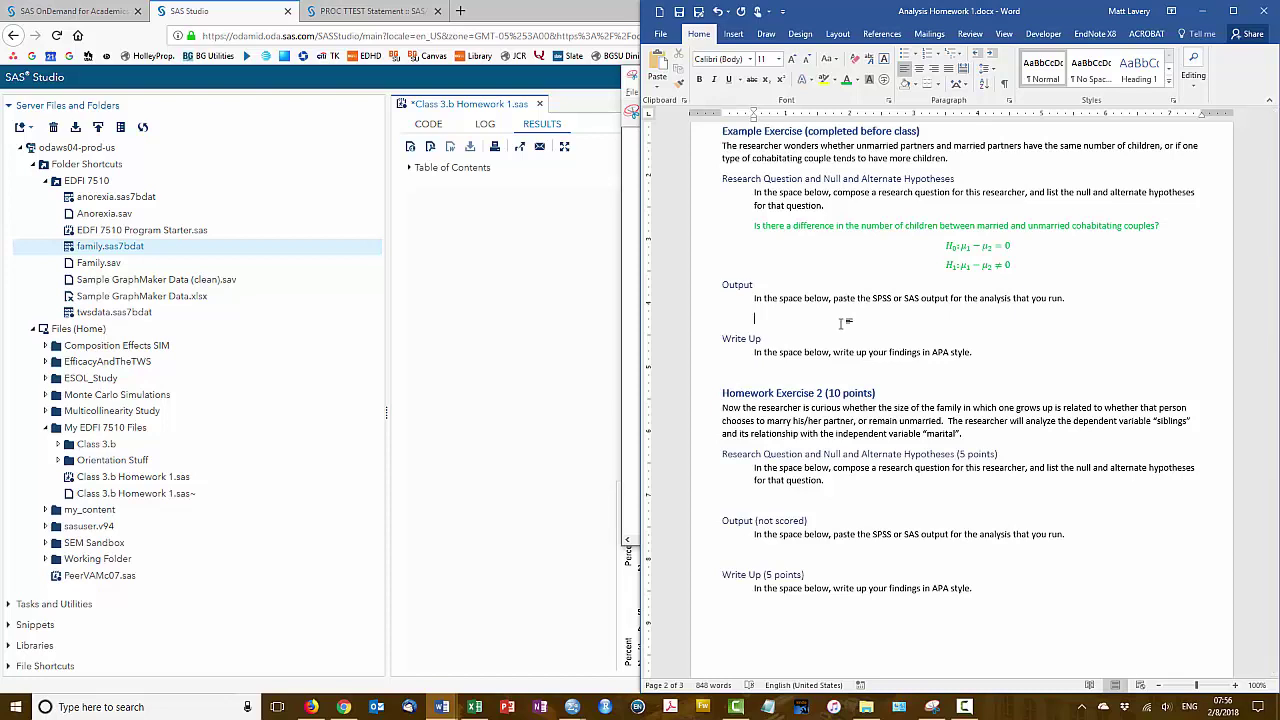
pyautogui.hotkey('ctrl', 'v')
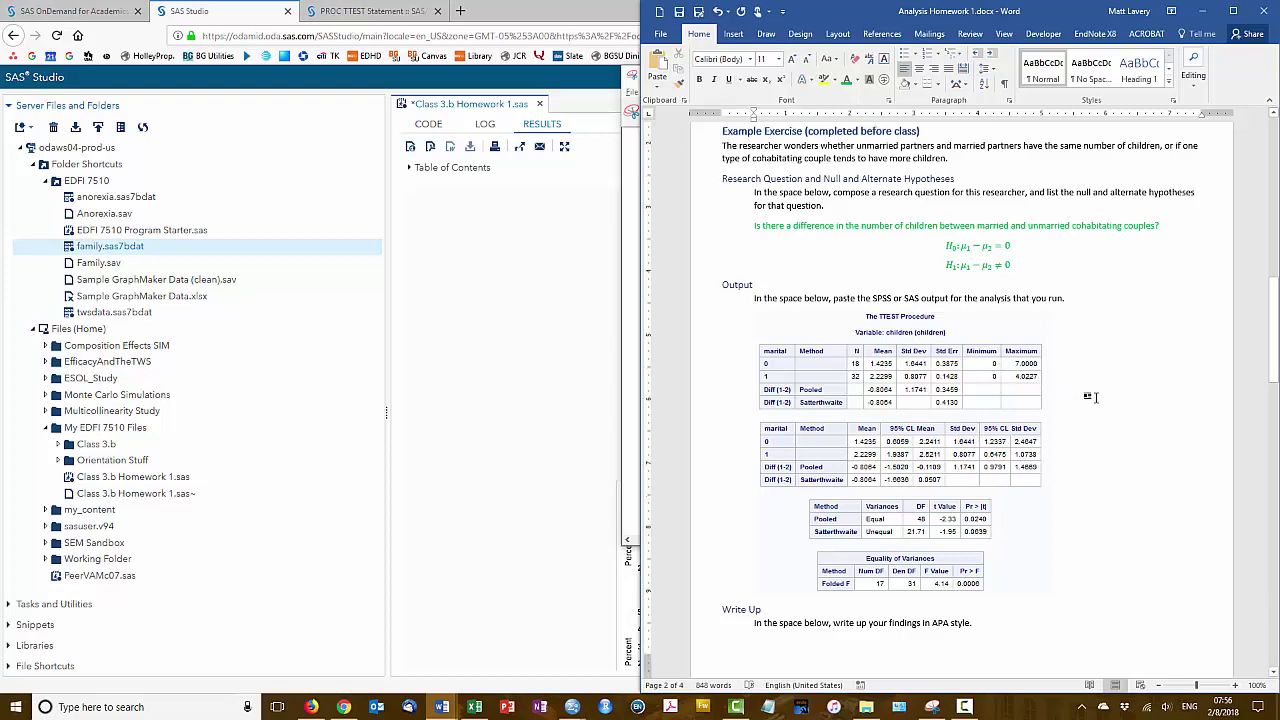
pyautogui.scroll(-3, 1088, 399)
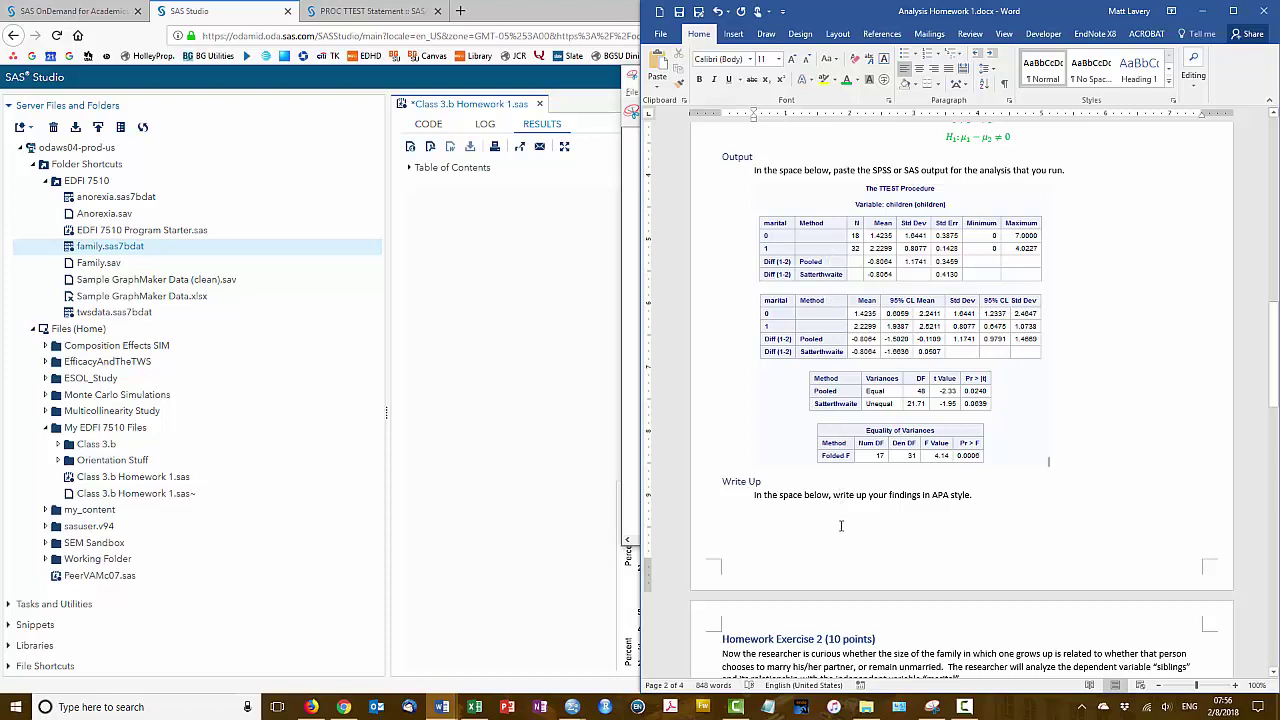
pyautogui.scroll(-1, 841, 525)
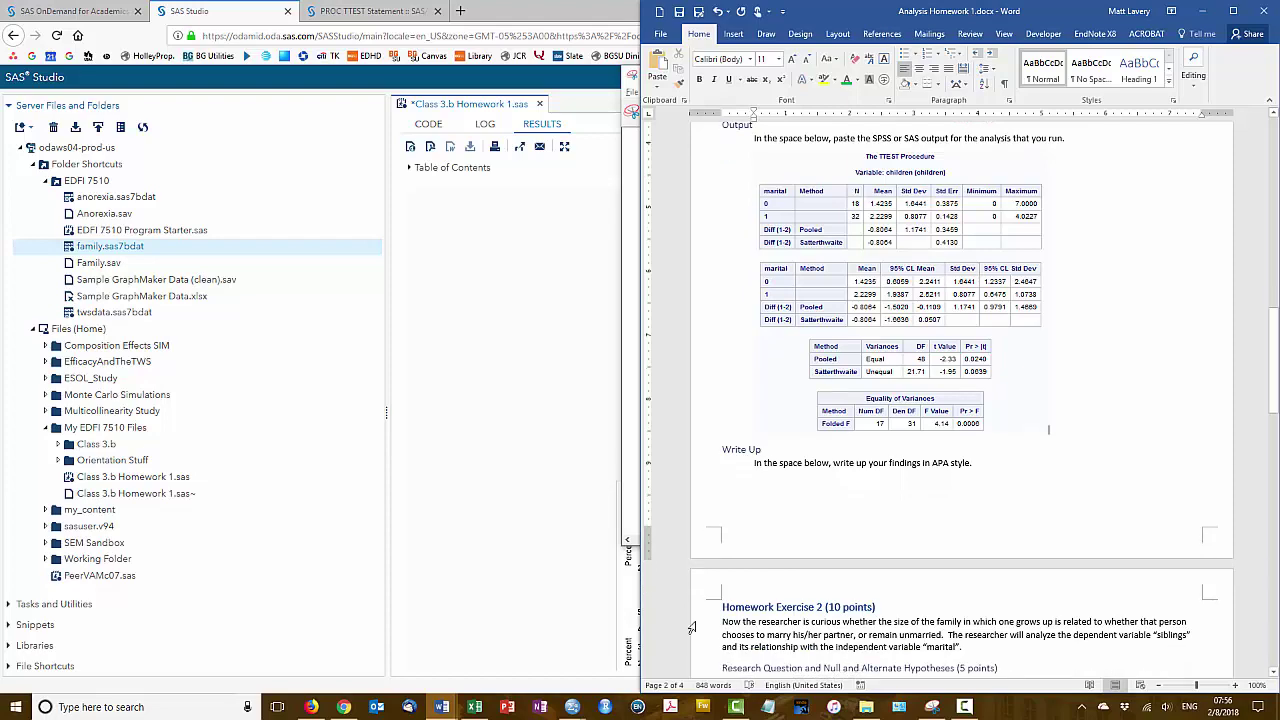
# - Snap the 3.b Inferential Statistics notes beside the homework and select the non-significant example write-up paragraph
pyautogui.moveTo(441, 707)
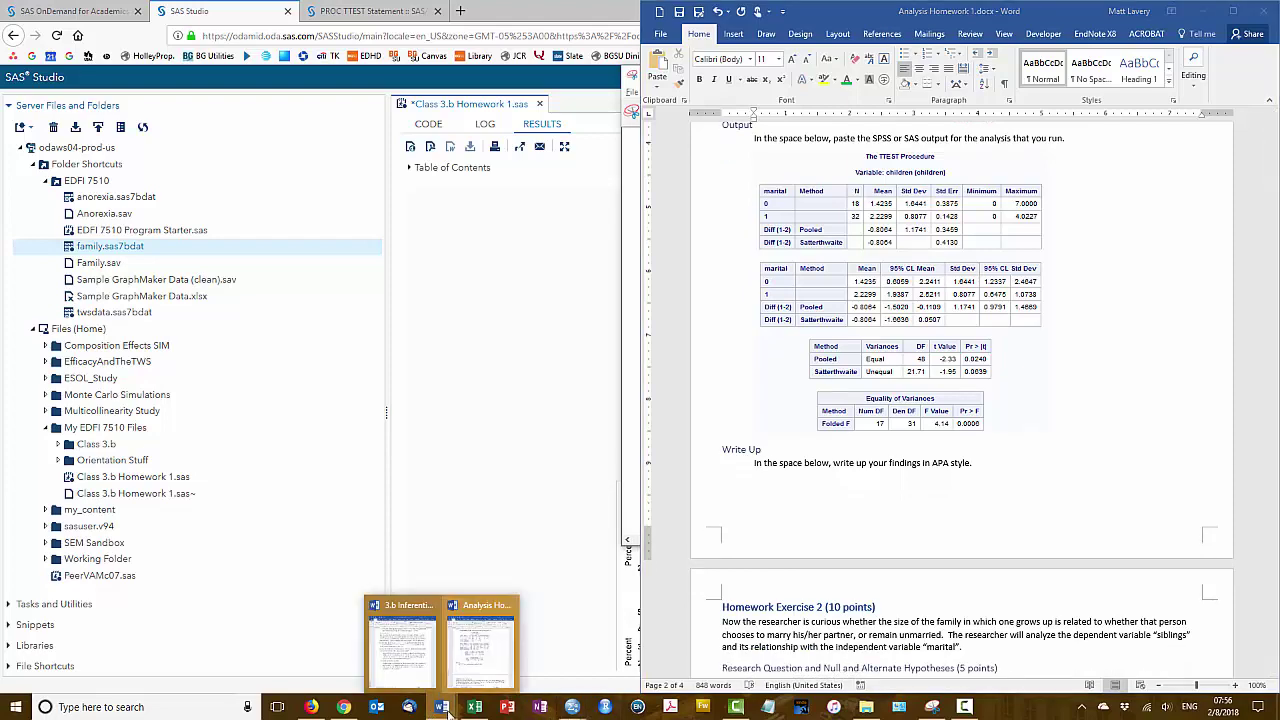
pyautogui.click(397, 647)
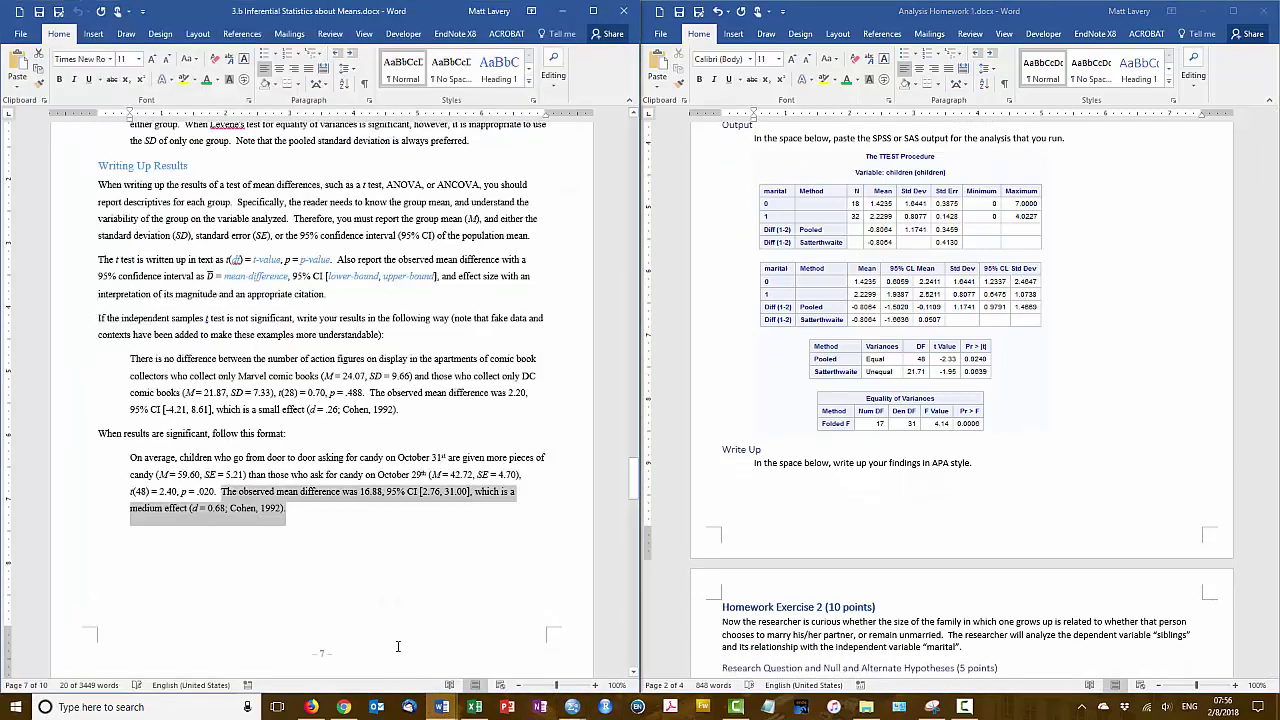
pyautogui.click(343, 489)
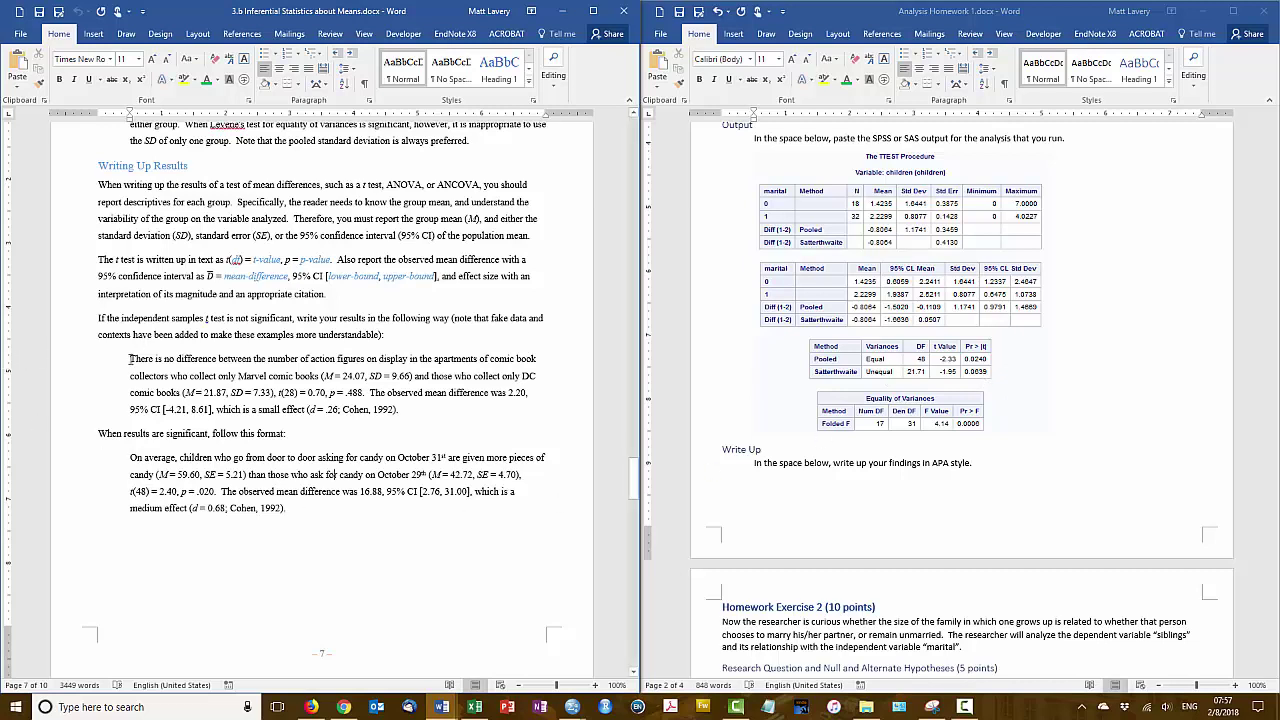
pyautogui.moveTo(130, 358); pyautogui.dragTo(400, 410)
pyautogui.hotkey('ctrl', 'c')
# - Paste the example paragraph under Write Up in green, rewording it to 'children of married cohabitating couples that have'
pyautogui.rightClick(766, 481)
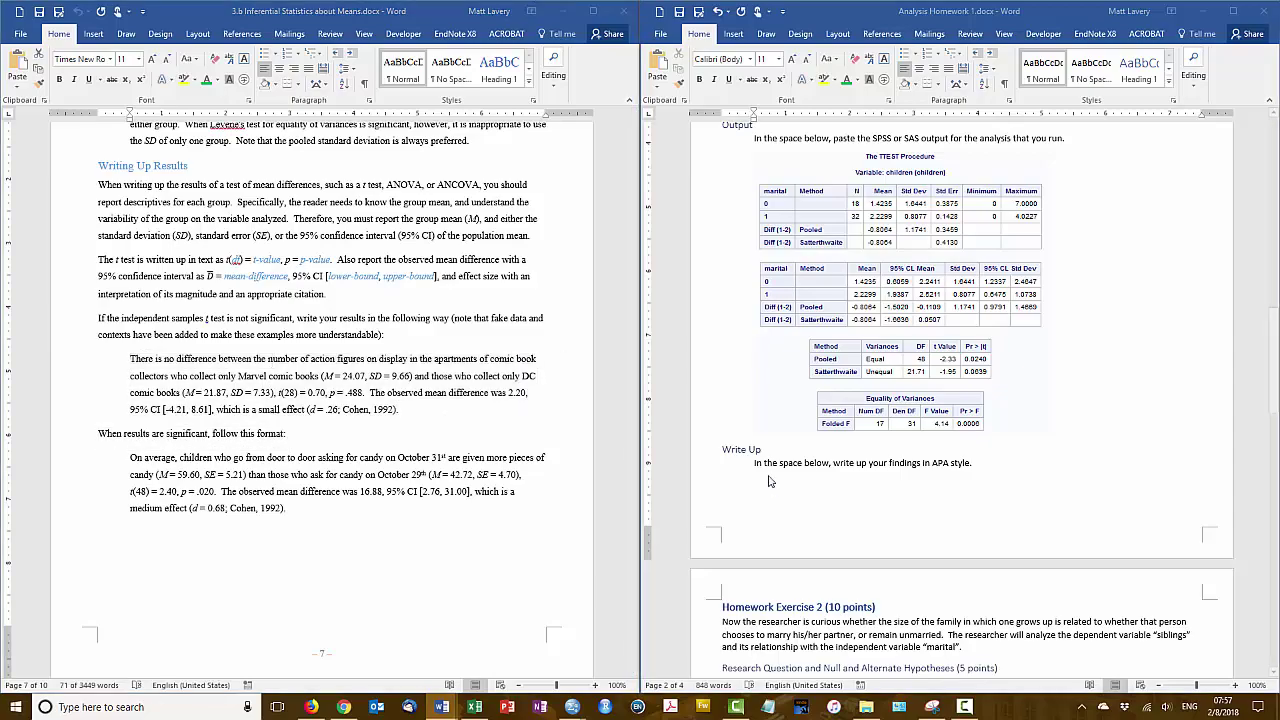
pyautogui.click(814, 538)
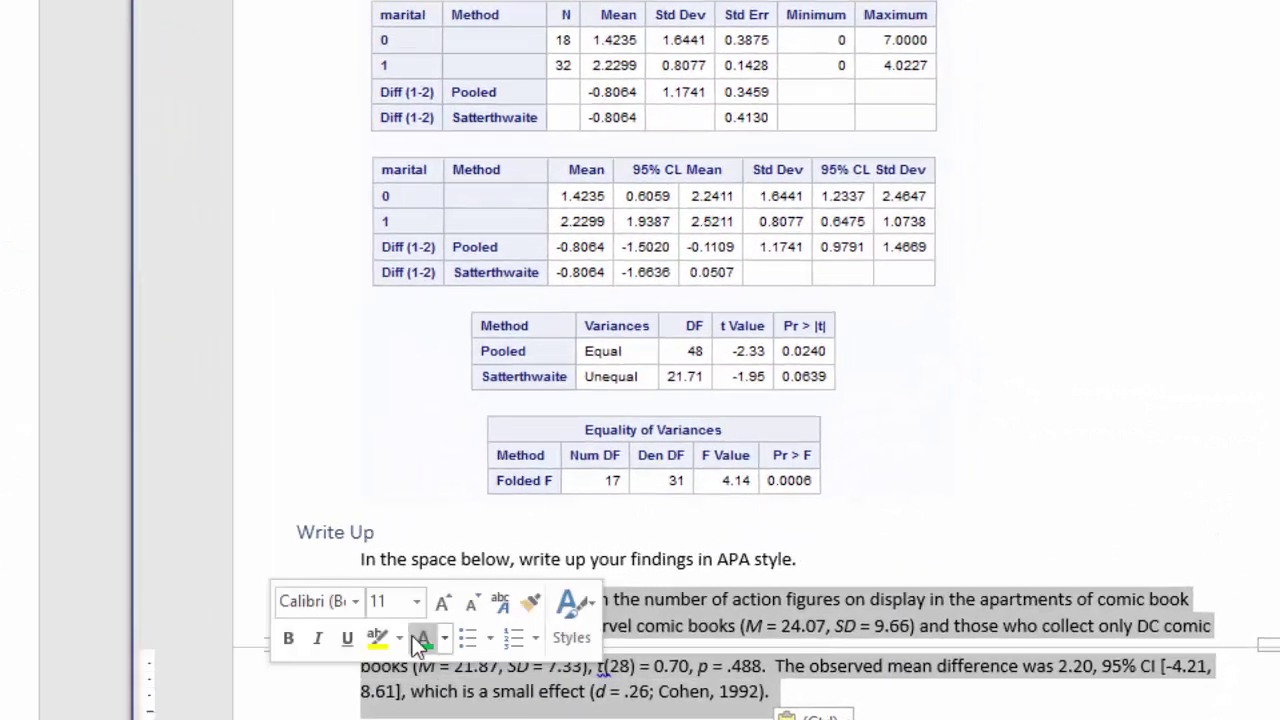
pyautogui.click(420, 638)
pyautogui.click(424, 599)
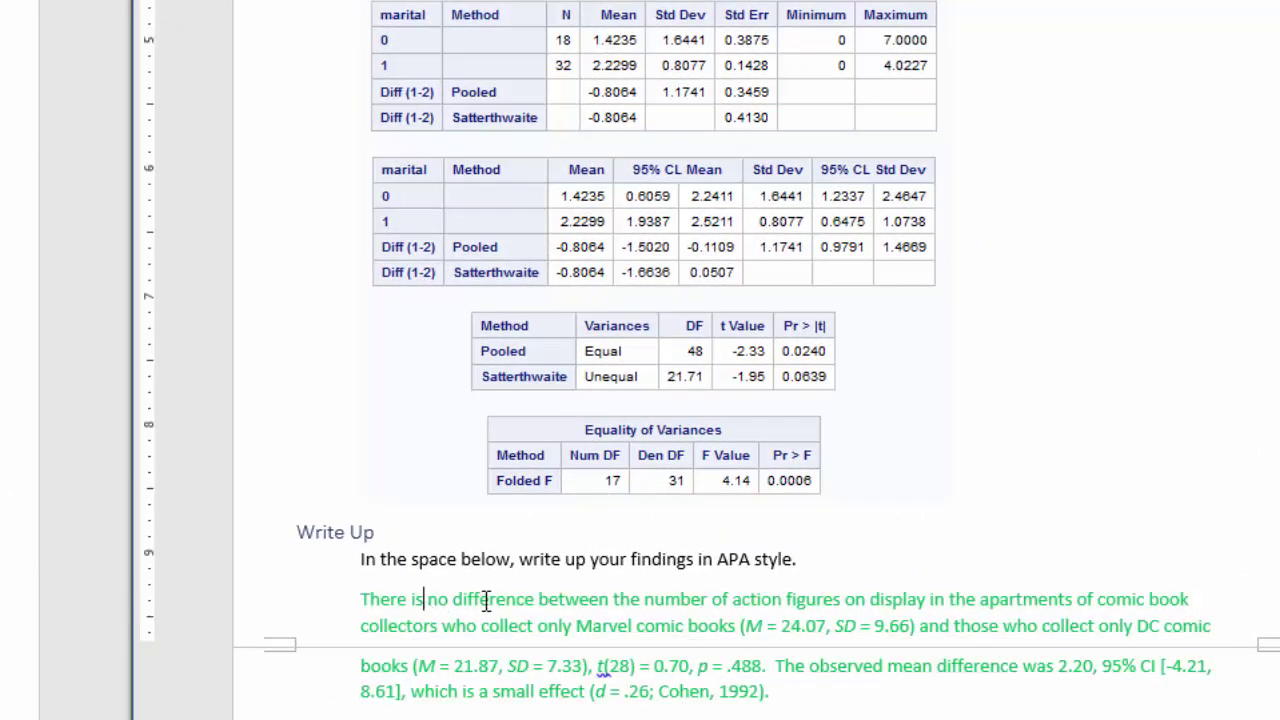
pyautogui.moveTo(732, 600); pyautogui.dragTo(738, 625)
pyautogui.write('children of ')
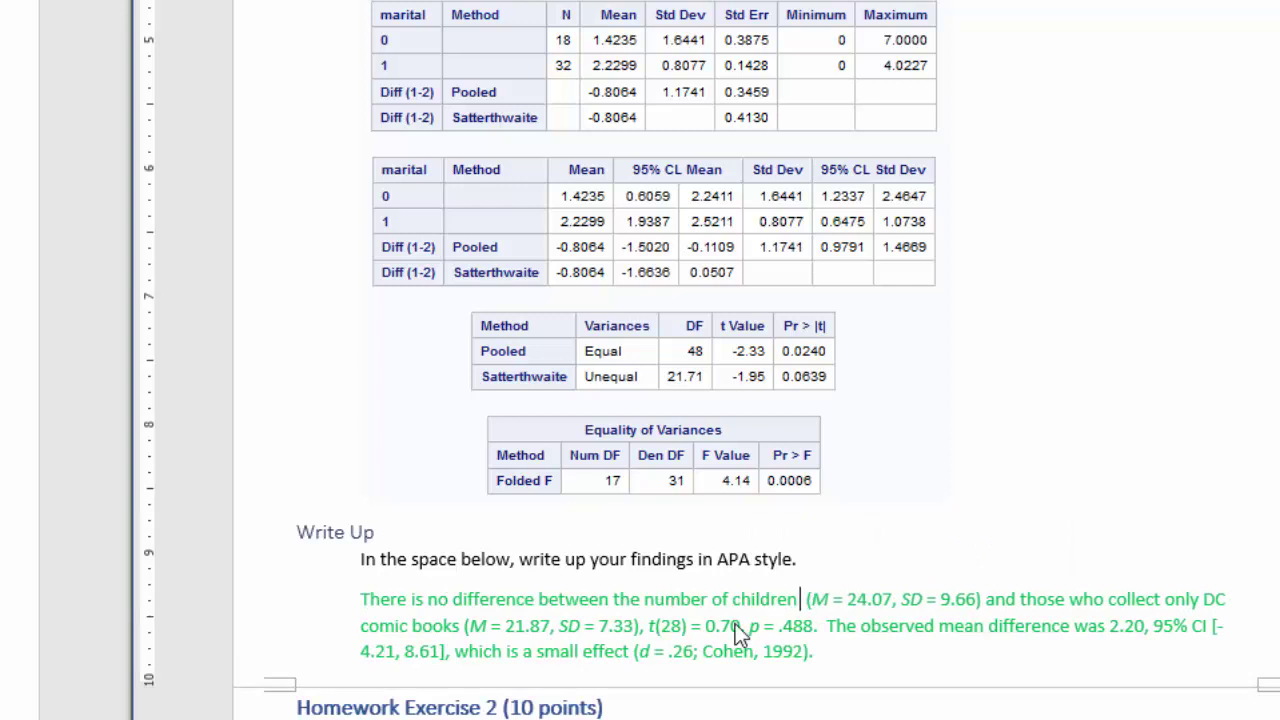
pyautogui.write('married cohabitatin')
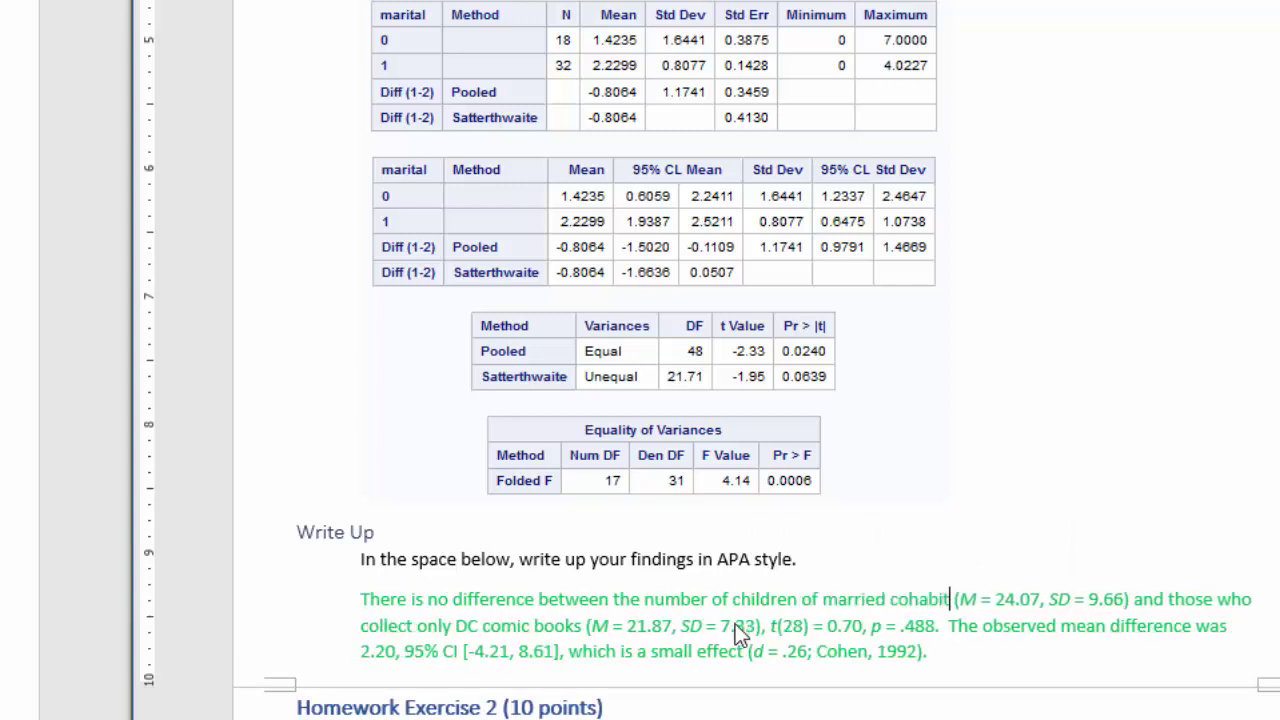
pyautogui.write('g couples')
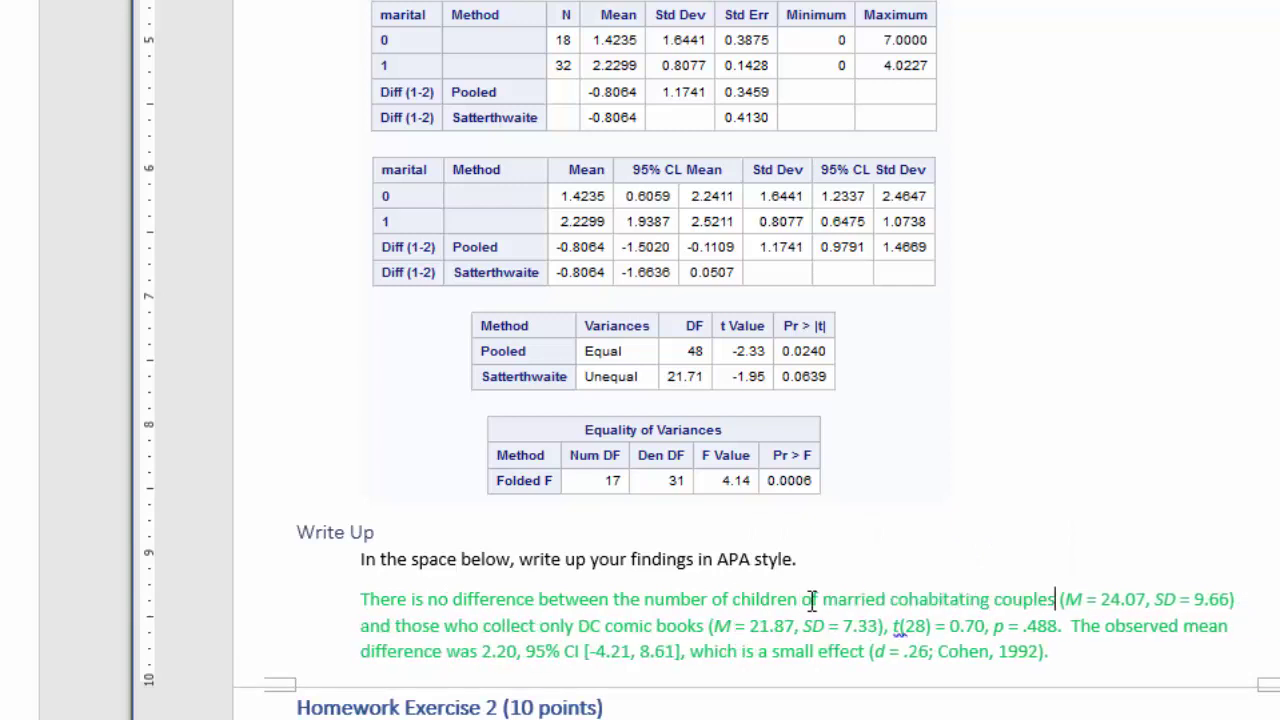
pyautogui.doubleClick(812, 599)
pyautogui.write('that')
pyautogui.press('Delete')
pyautogui.hotkey('ctrl', 'Right')
pyautogui.hotkey('ctrl', 'Right')
pyautogui.hotkey('ctrl', 'Right')
pyautogui.write('have')
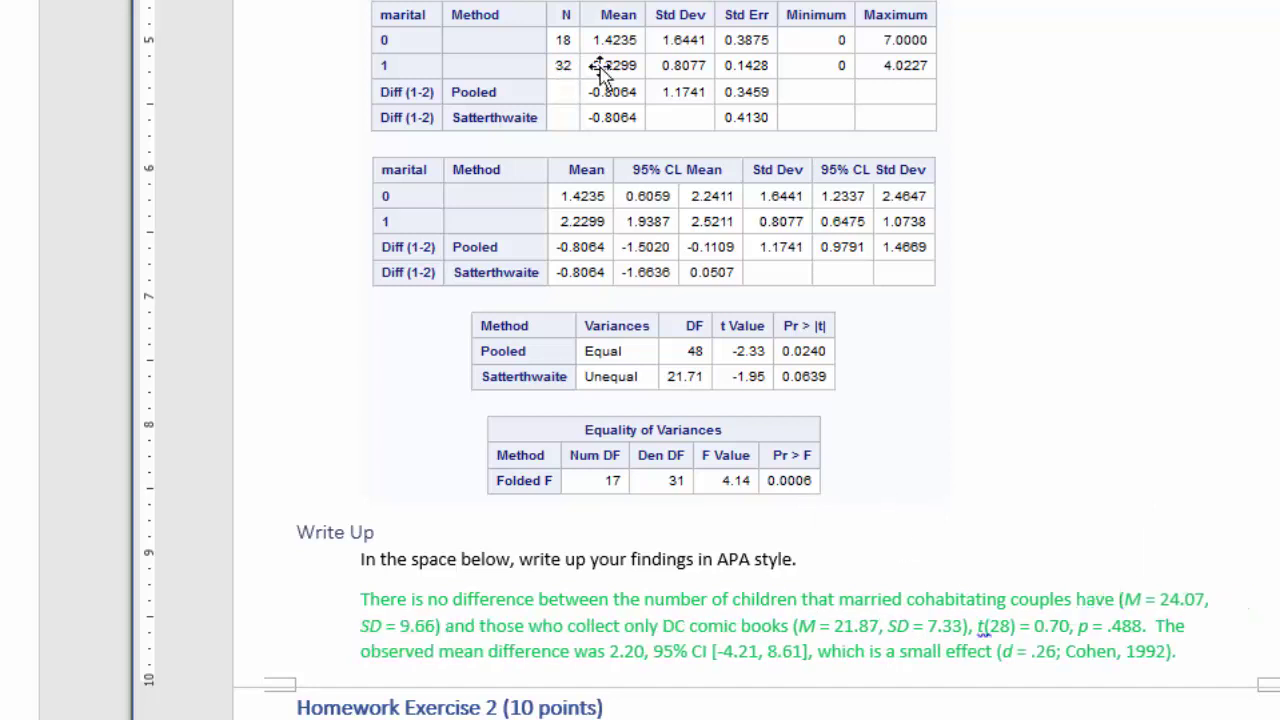
# - Set the married group's mean to 2.2 and SD to 0.8
pyautogui.doubleClick(1185, 599)
pyautogui.write('2.2')
pyautogui.doubleClick(418, 625)
pyautogui.write('0.8')
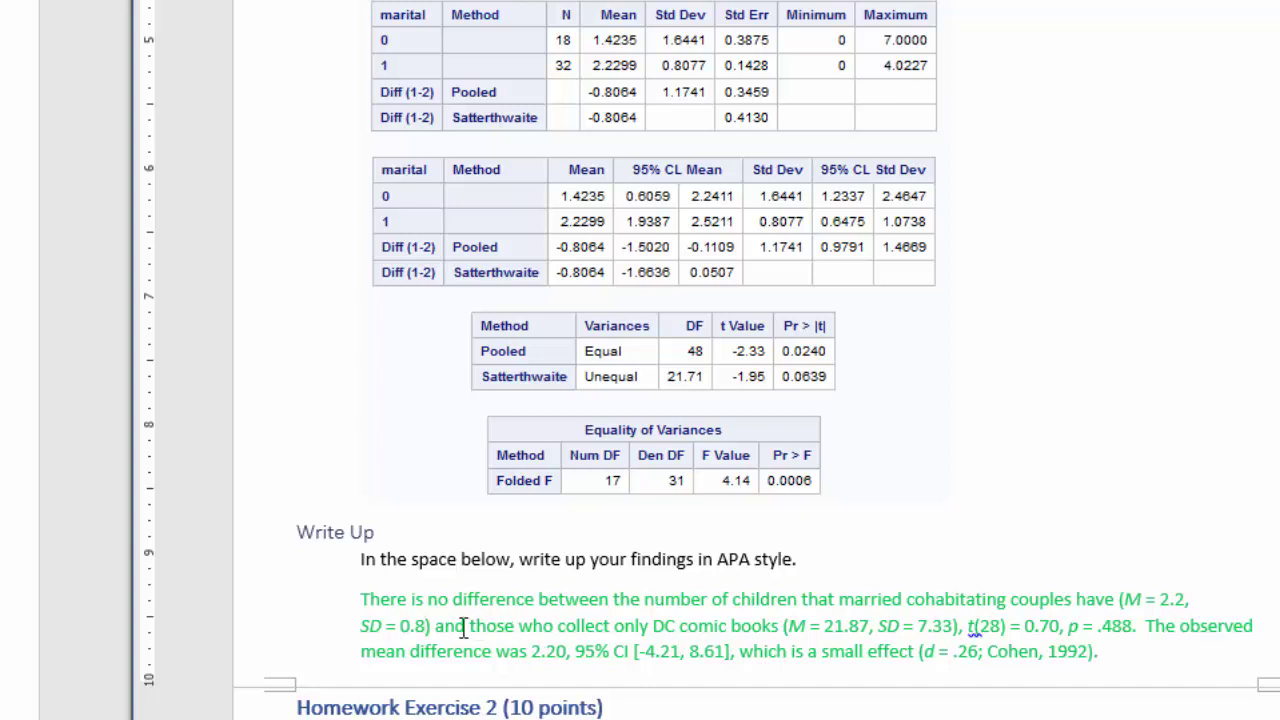
# - Rename the second group 'unmarried cohabitating couples' with M = 1.4 and SD = 1.6
pyautogui.moveTo(469, 626); pyautogui.dragTo(781, 626)
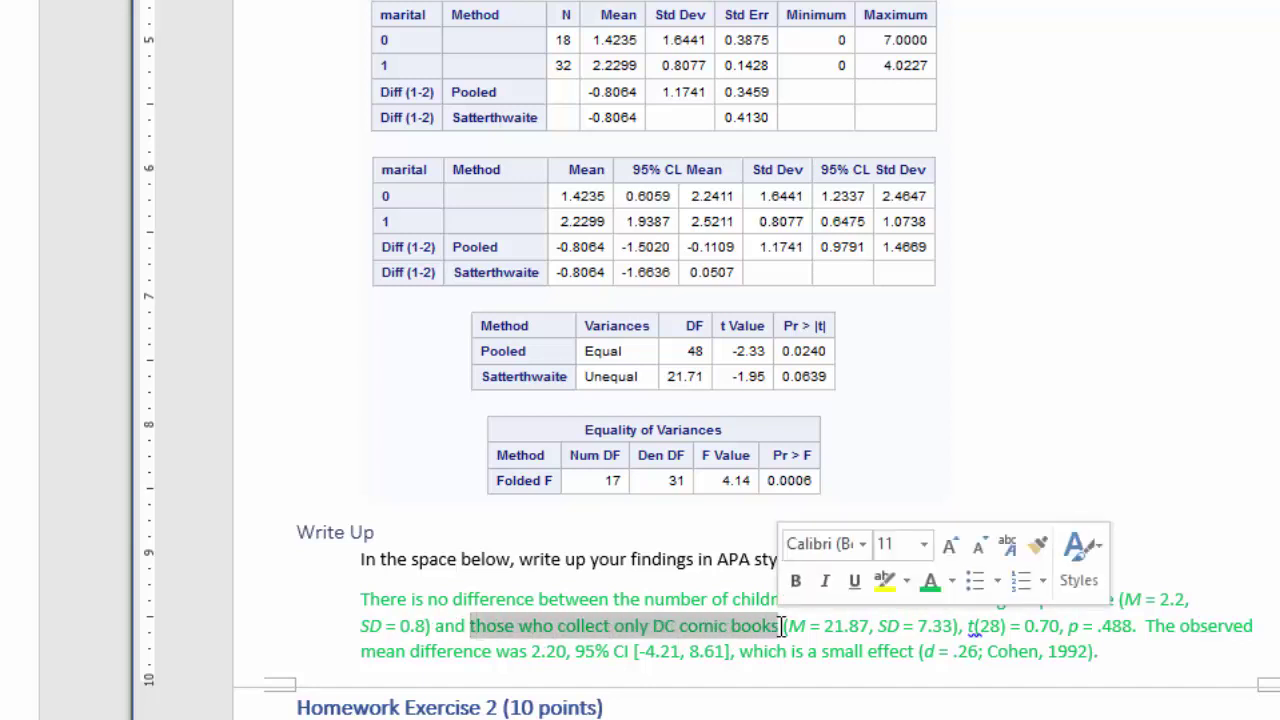
pyautogui.write('unmarried cohabitating coup.e')
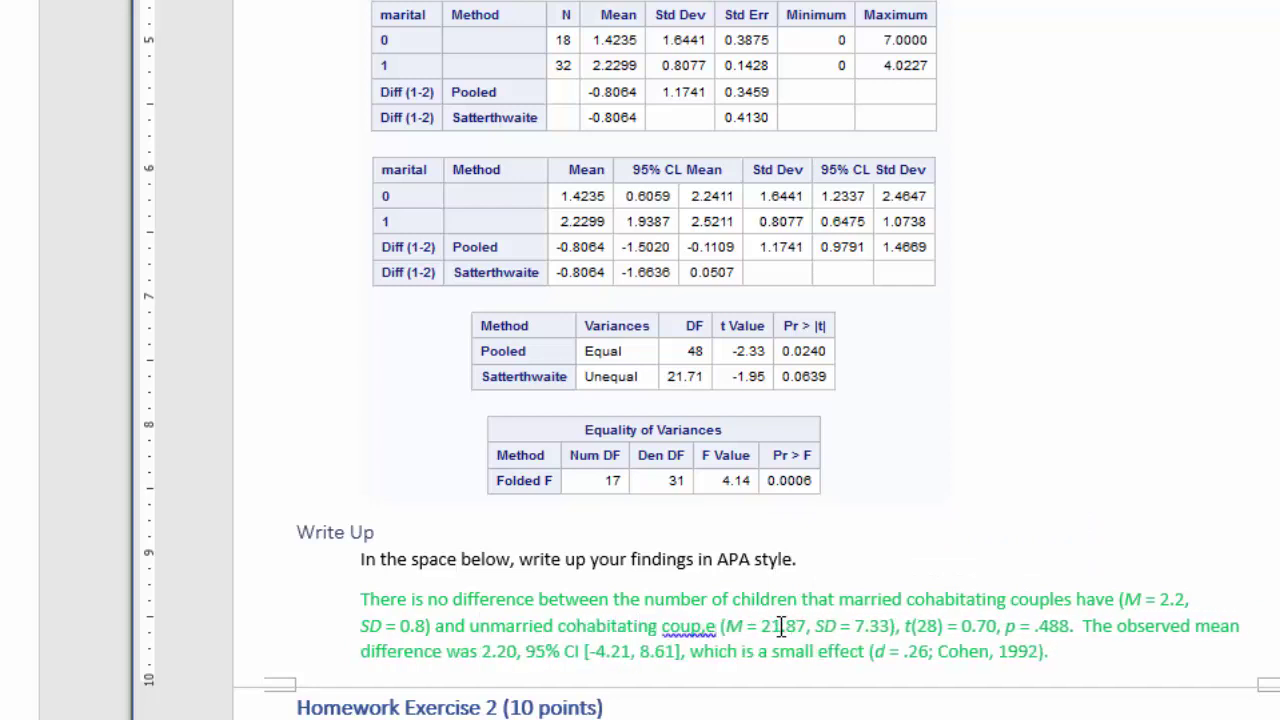
pyautogui.press('BackSpace')
pyautogui.press('BackSpace')
pyautogui.write('les')
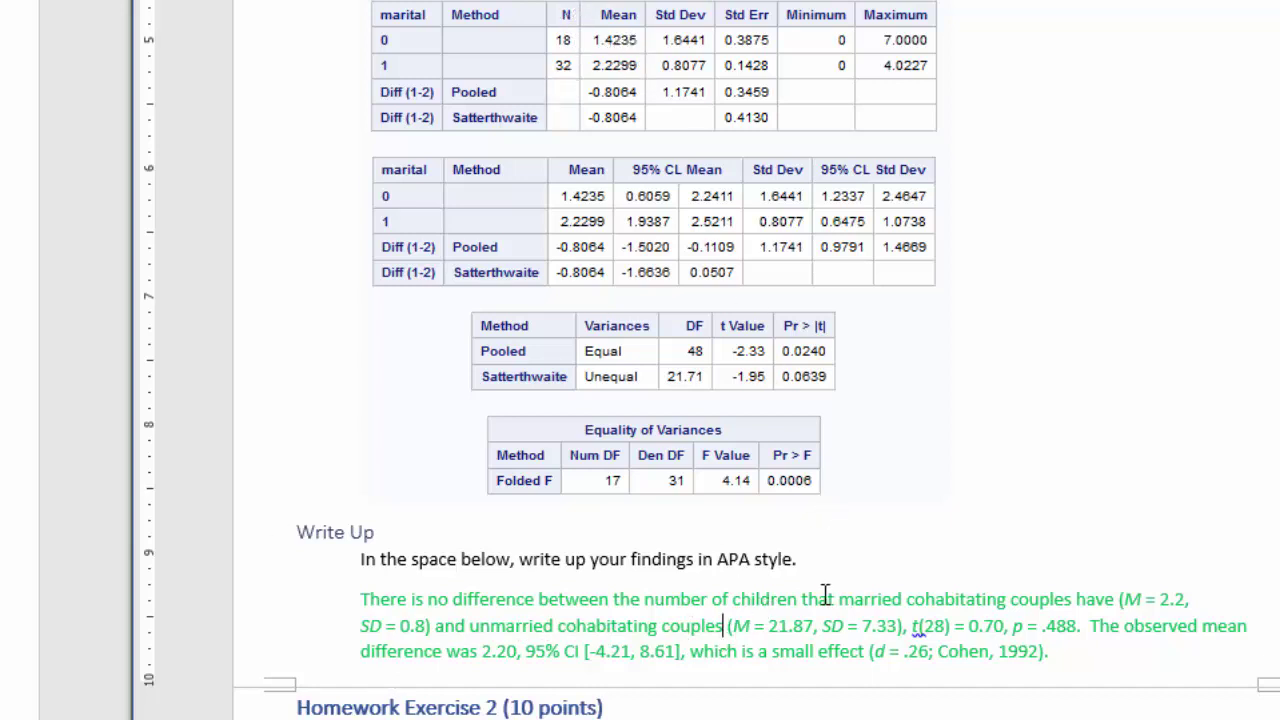
pyautogui.moveTo(768, 625); pyautogui.dragTo(815, 625)
pyautogui.write('1.4')
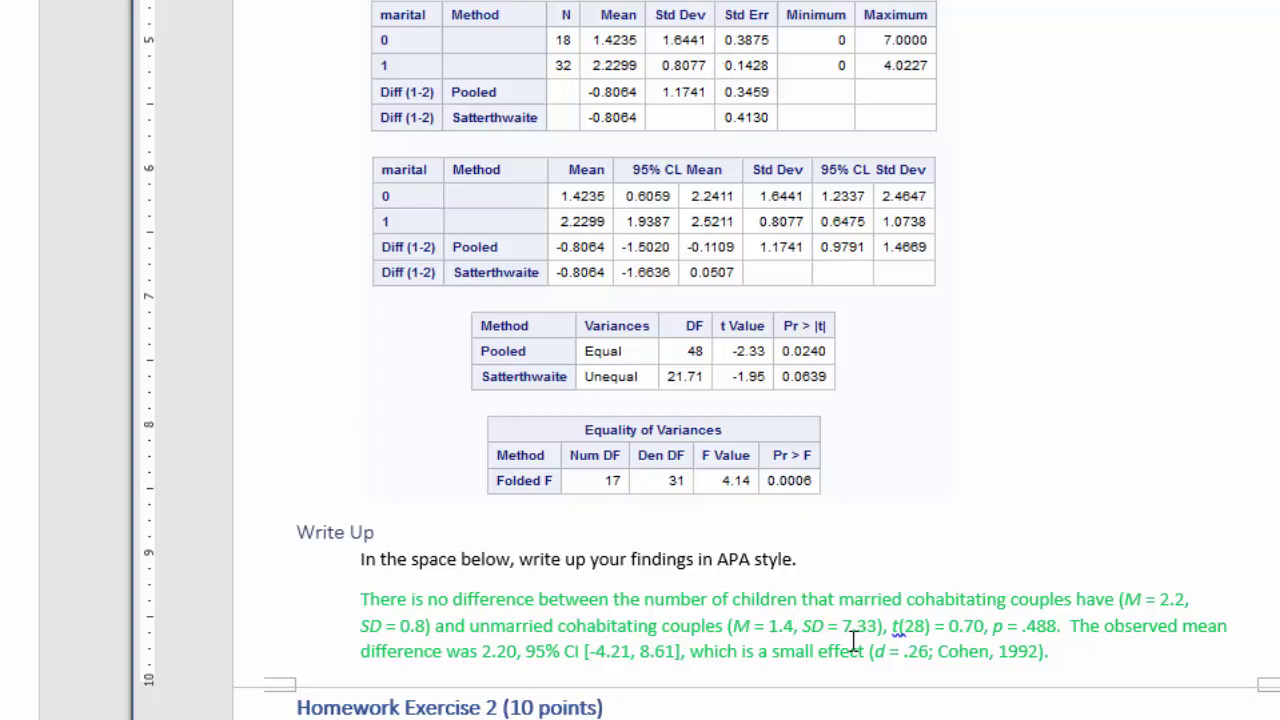
pyautogui.moveTo(842, 628); pyautogui.dragTo(876, 630)
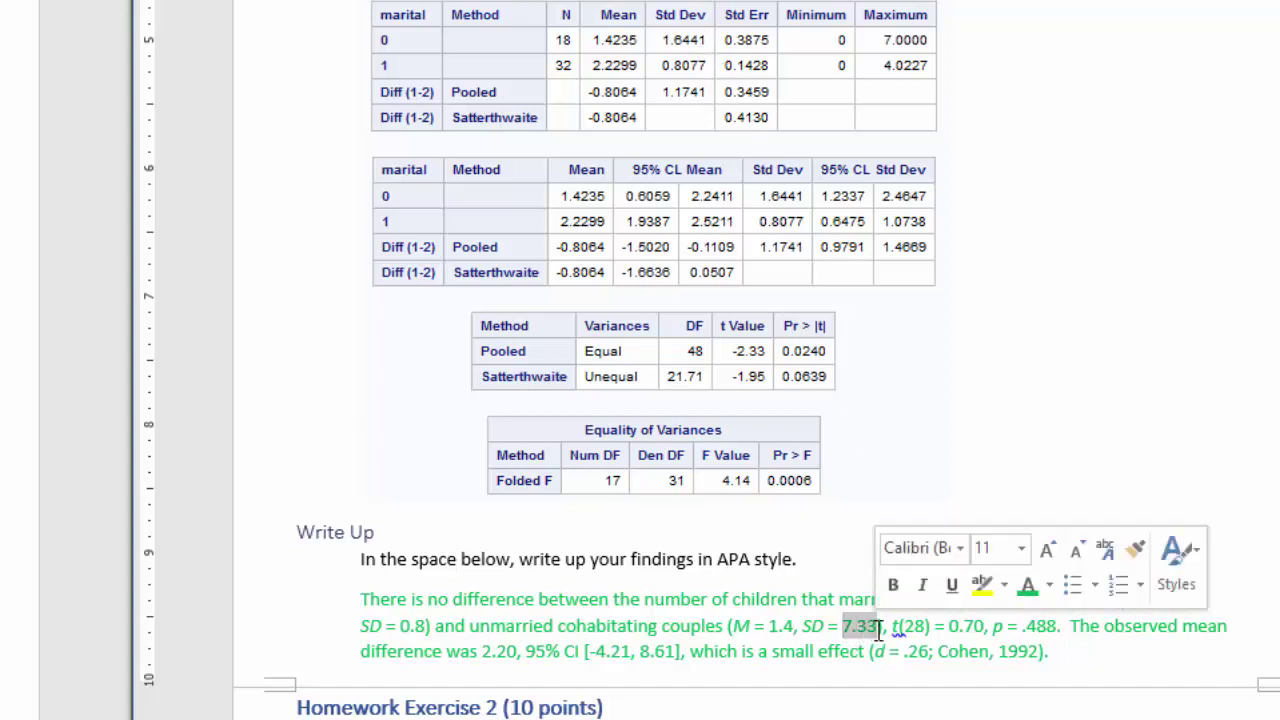
pyautogui.write('1')
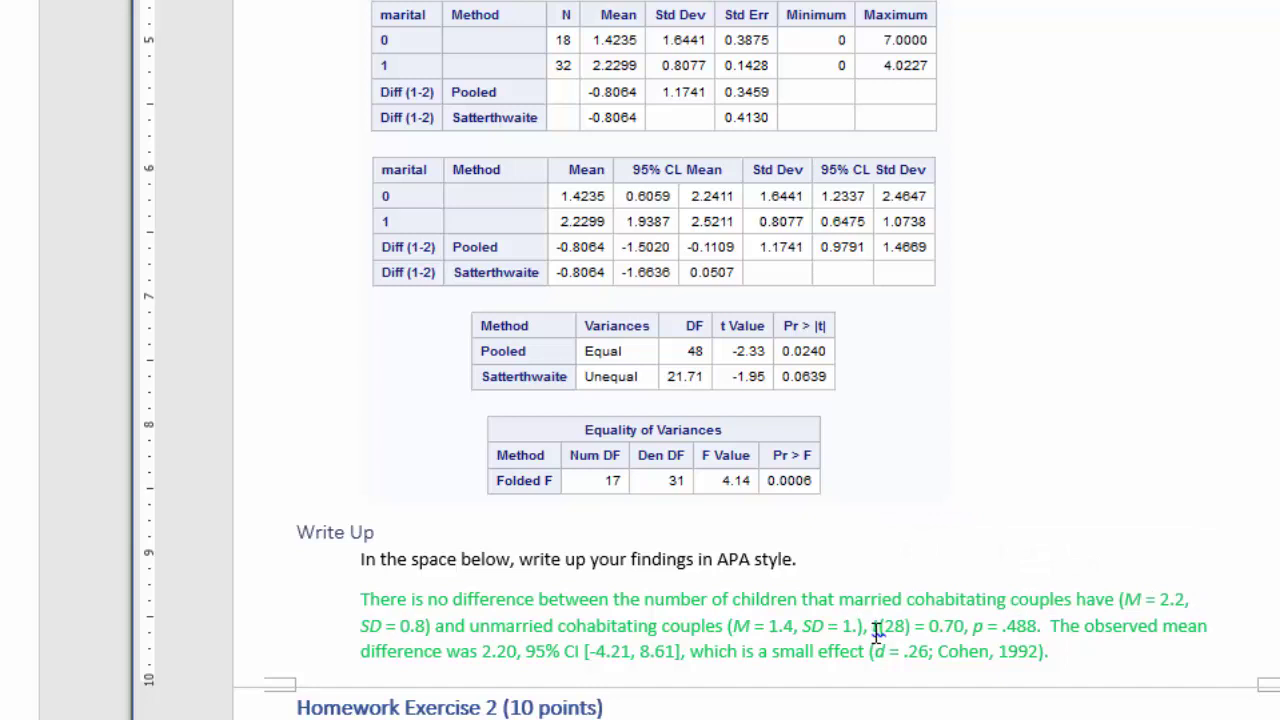
pyautogui.write('.6')
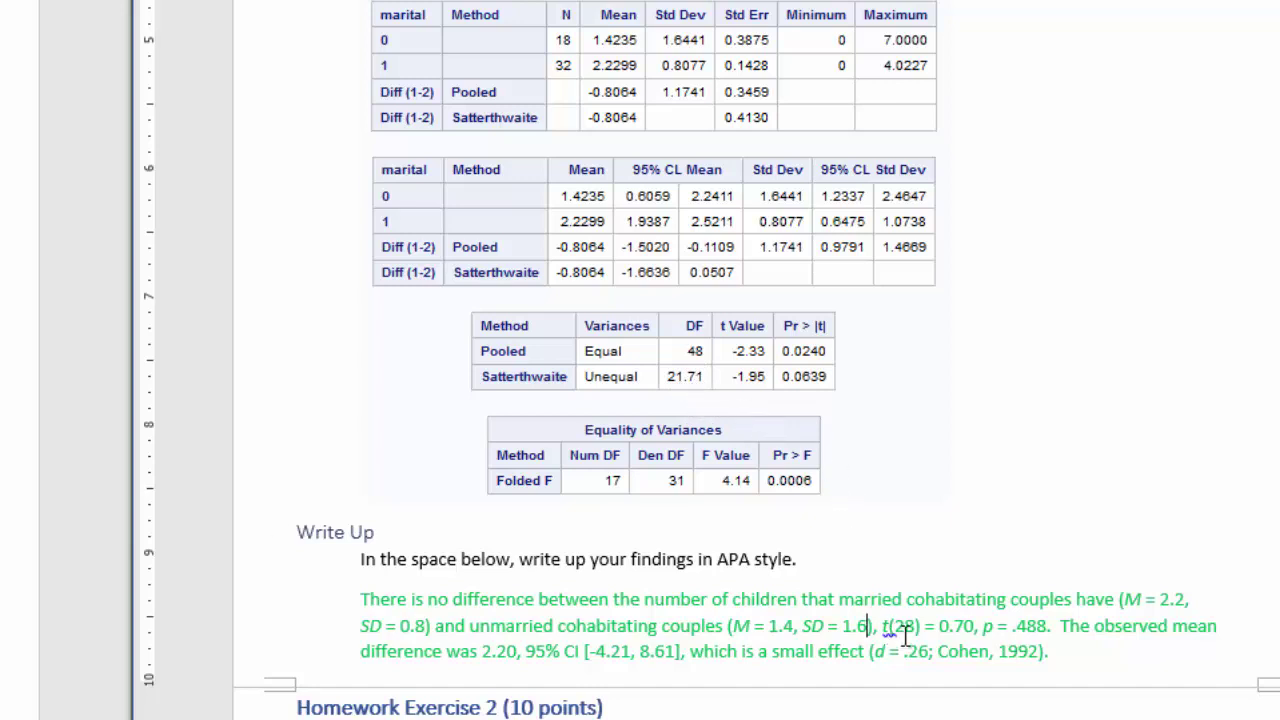
# - Replace df 28, t 0.70 and p .488 with 21.71, 1.95 and .064
pyautogui.moveTo(893, 627); pyautogui.dragTo(912, 626)
pyautogui.write('21.71')
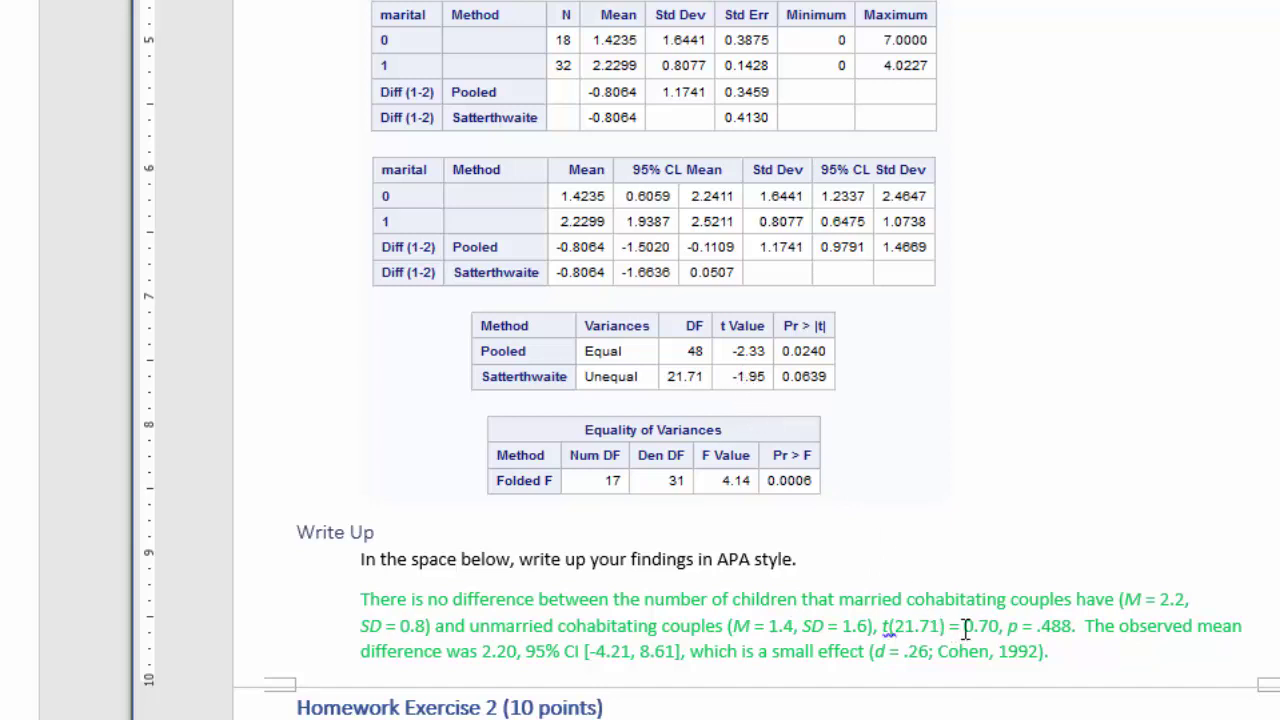
pyautogui.moveTo(964, 626); pyautogui.dragTo(997, 626)
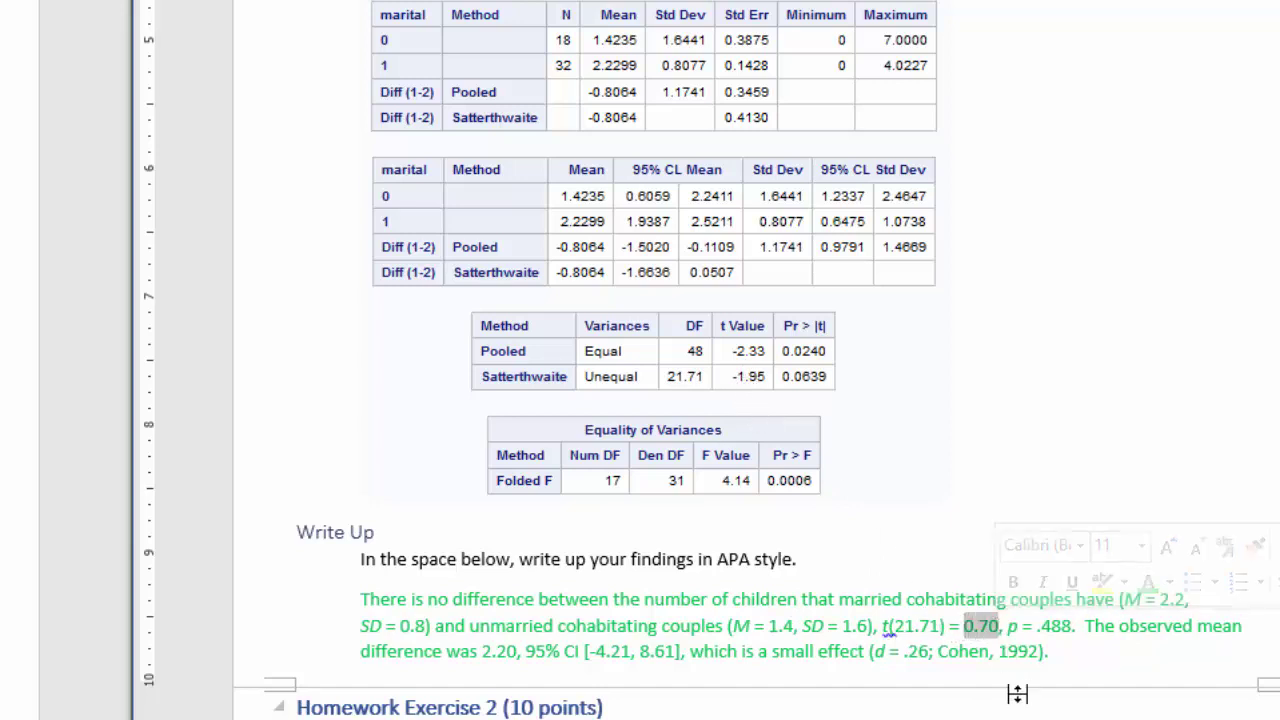
pyautogui.write('1.95')
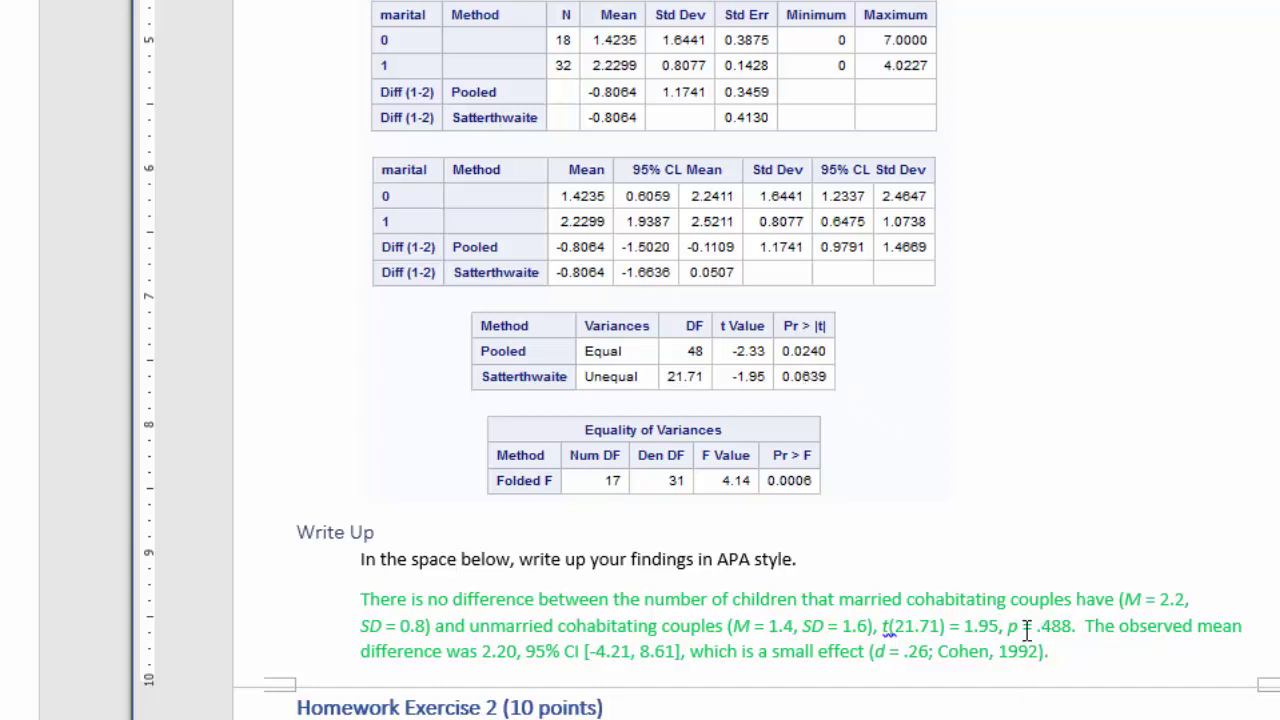
pyautogui.moveTo(1046, 626); pyautogui.dragTo(1068, 630)
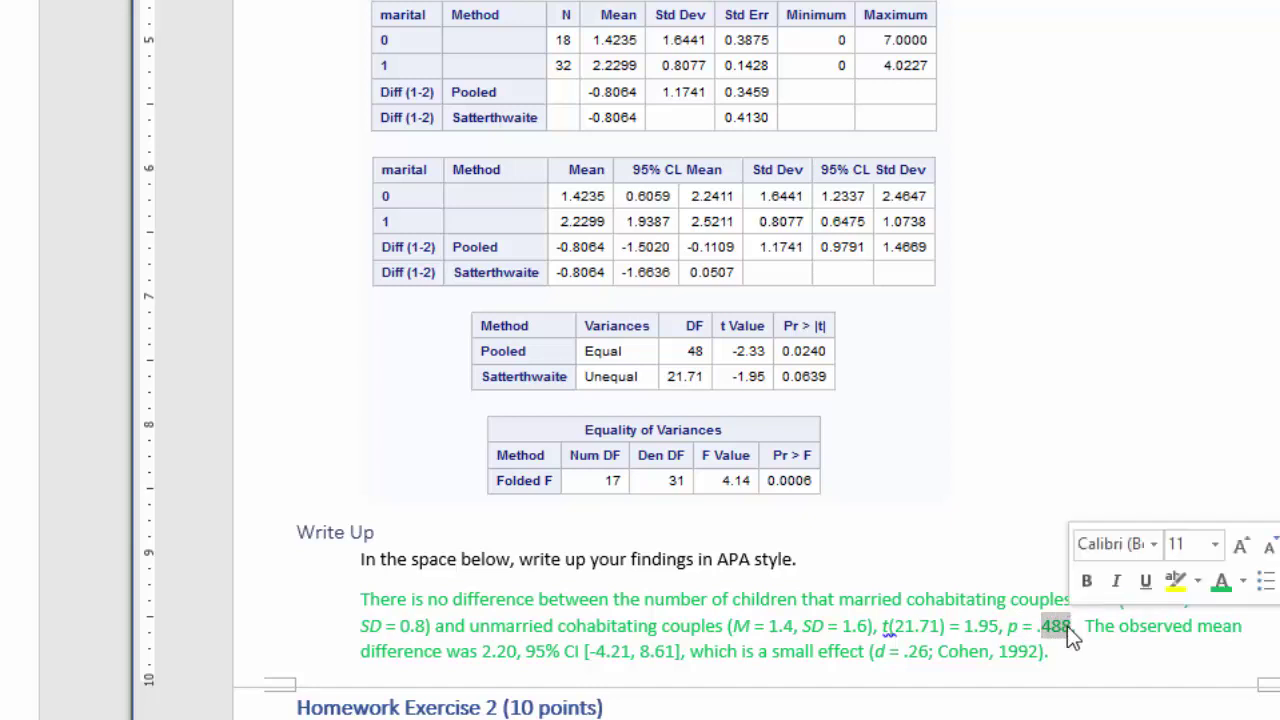
pyautogui.write('.0')
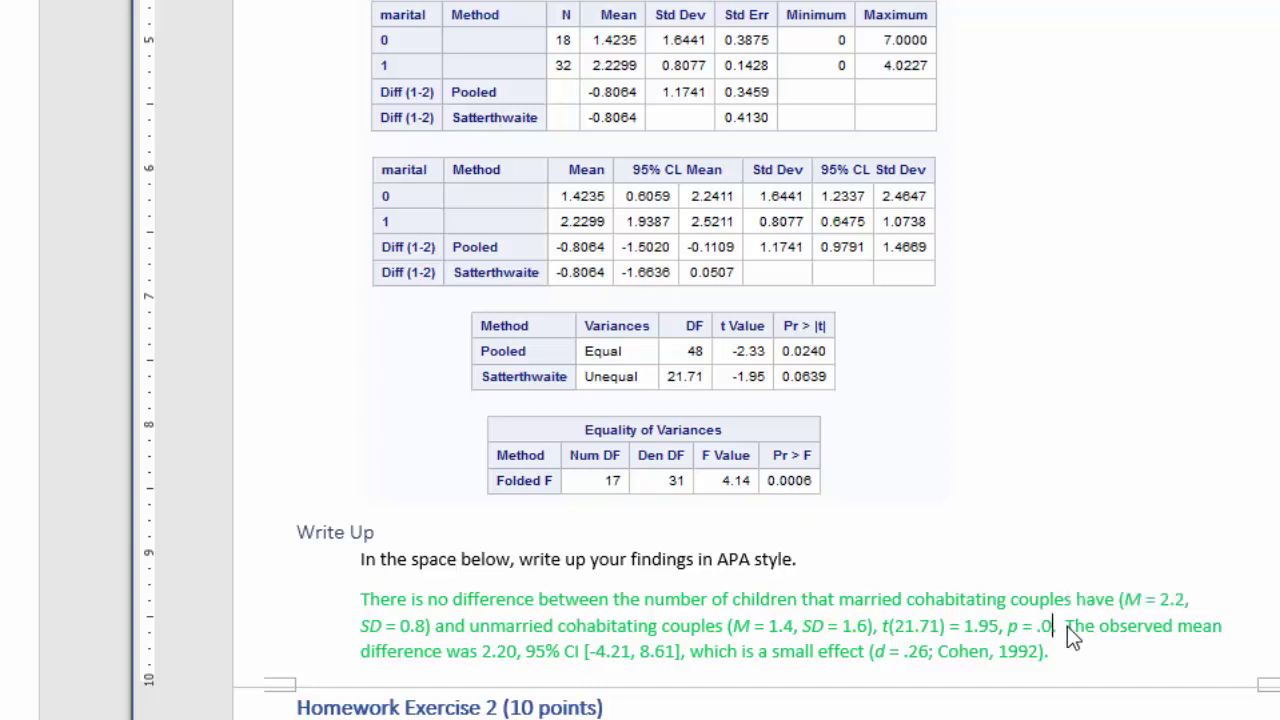
pyautogui.write('64')
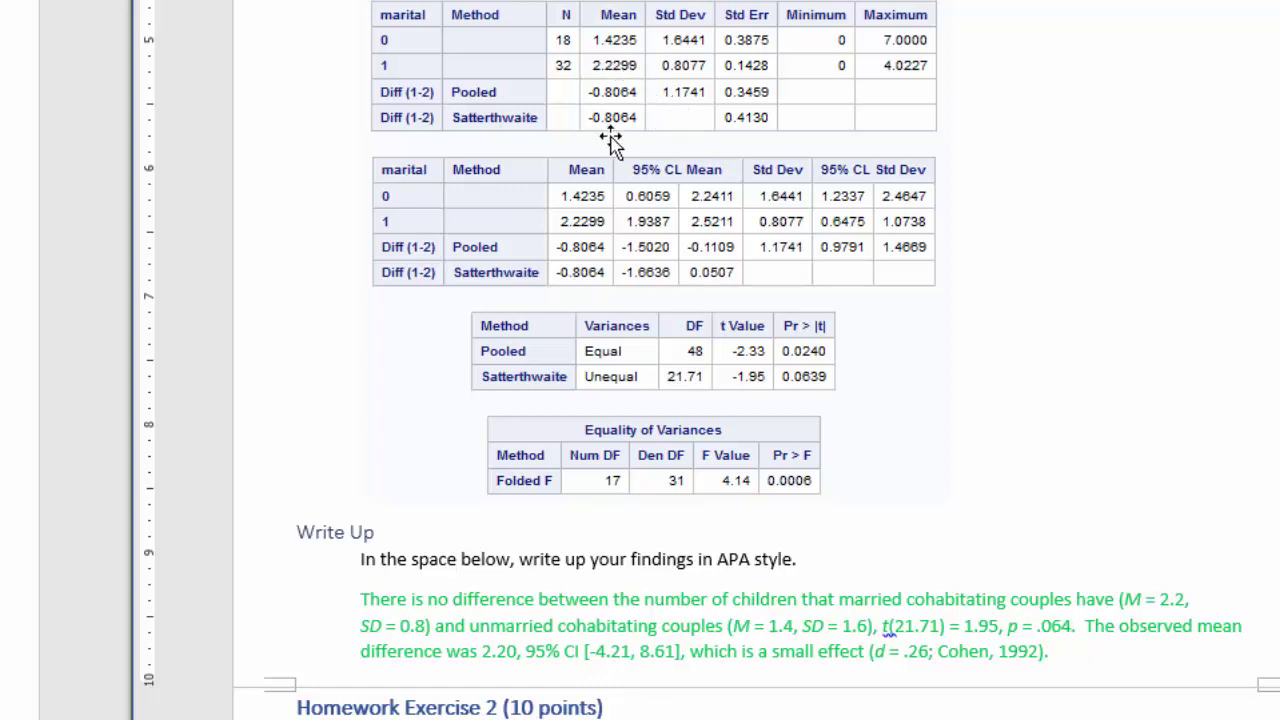
# - Change the mean difference 2.20 to 0.8 and the confidence limits to 0.1 and 1.7
pyautogui.click(485, 651)
pyautogui.doubleClick(491, 651)
pyautogui.write('0.8')
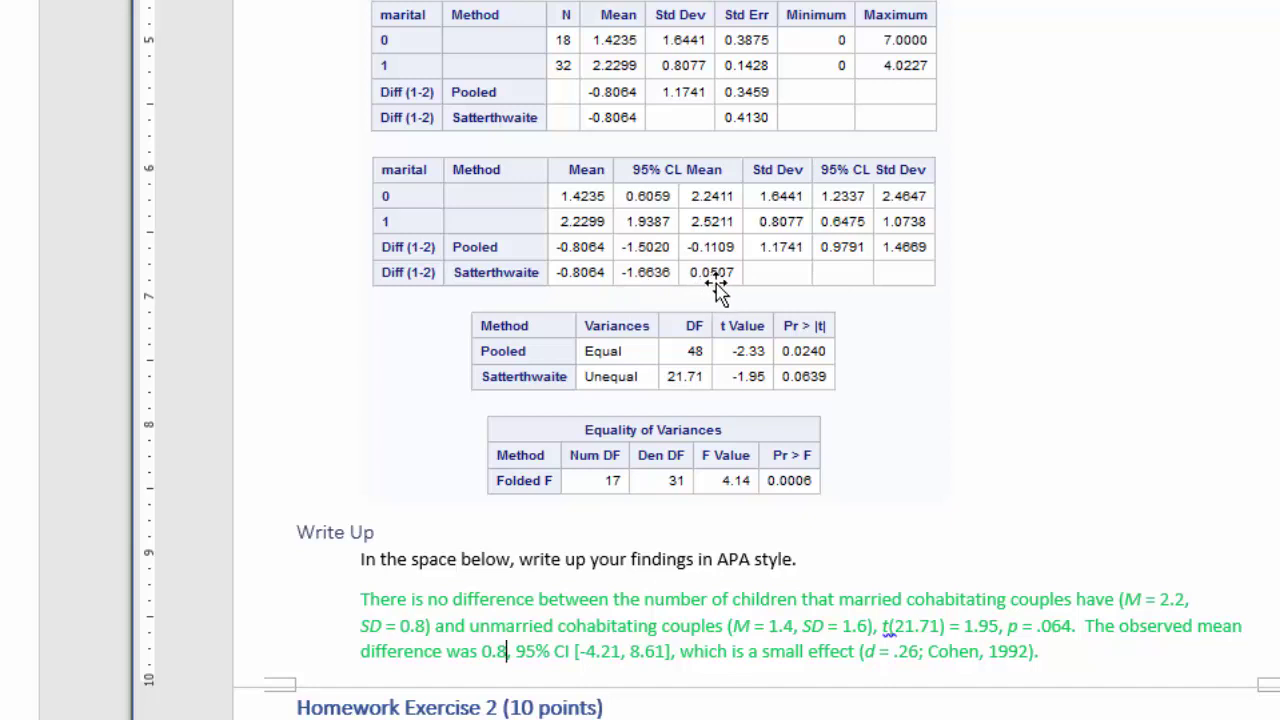
pyautogui.moveTo(579, 651); pyautogui.dragTo(658, 652)
pyautogui.write('0.05, ')
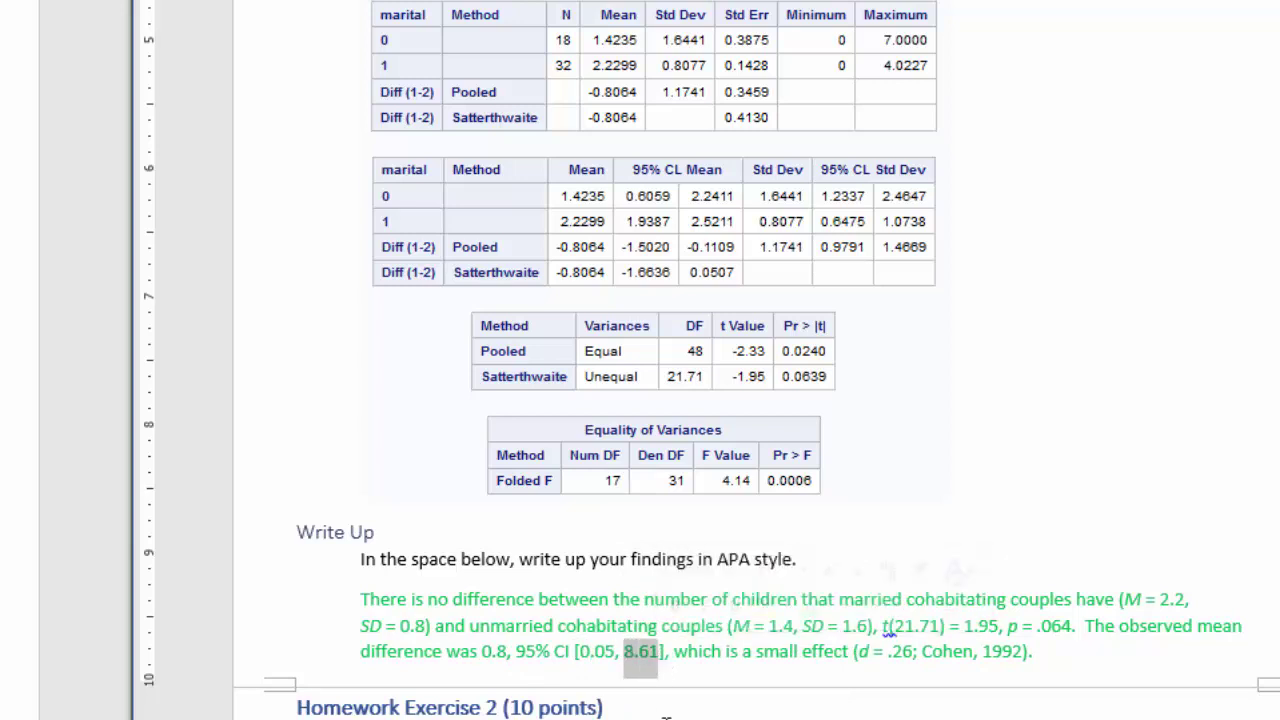
pyautogui.write('1.66')
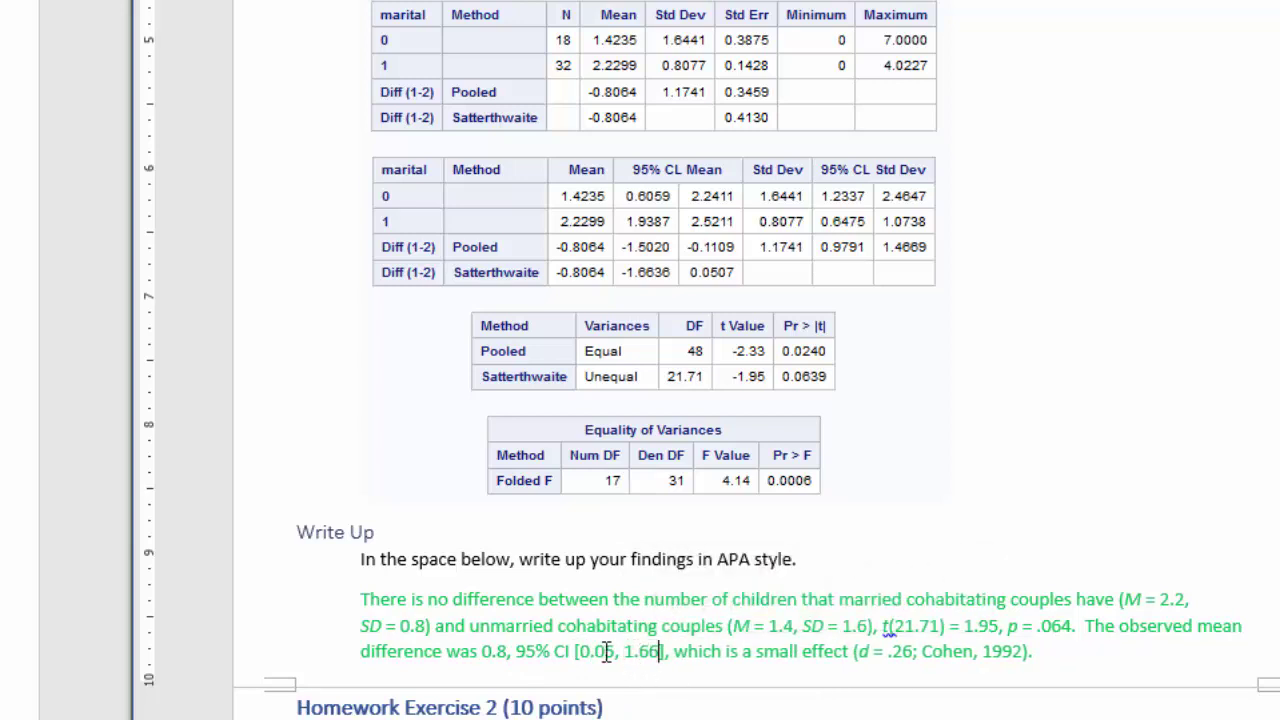
pyautogui.moveTo(615, 652); pyautogui.dragTo(593, 652)
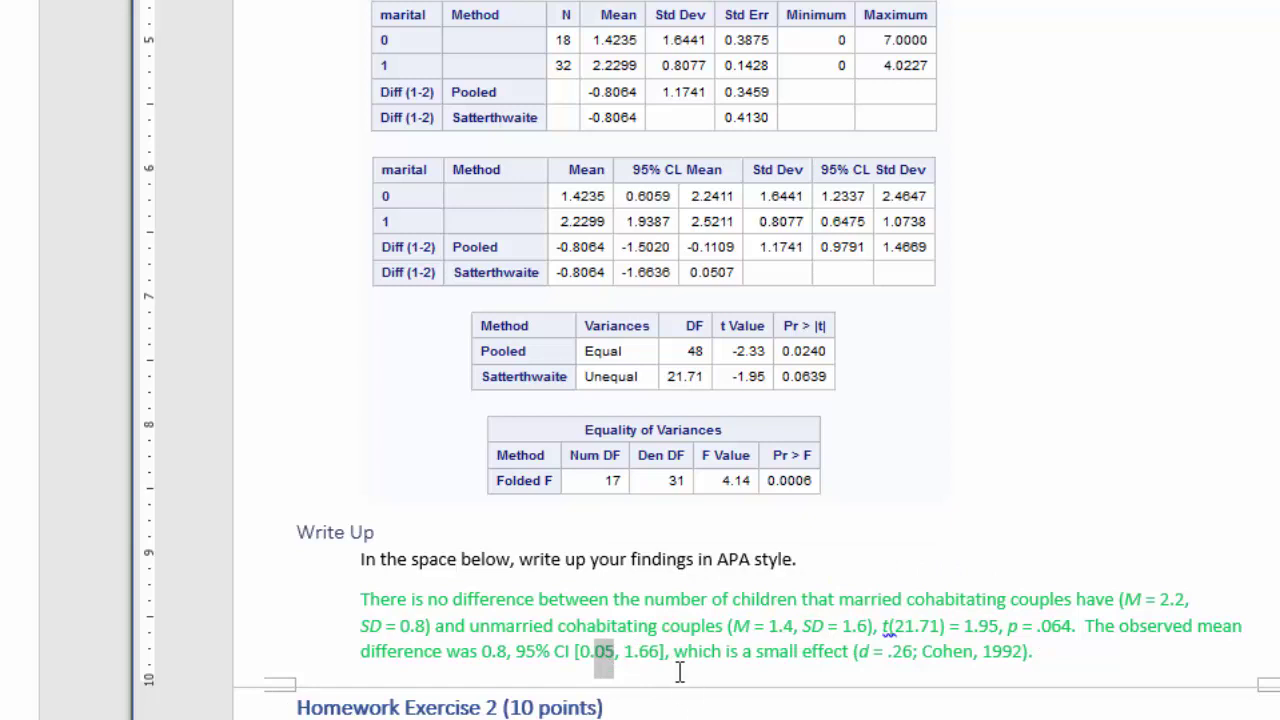
pyautogui.moveTo(1186, 599); pyautogui.dragTo(1174, 599)
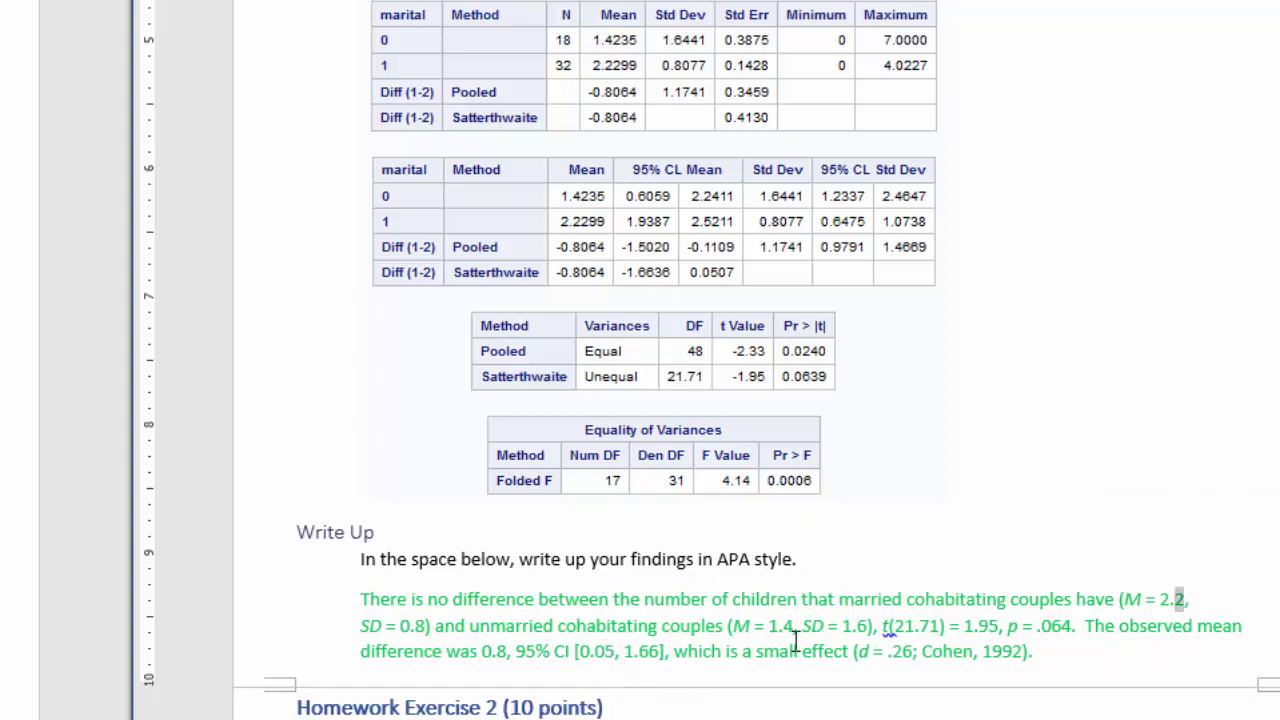
pyautogui.moveTo(594, 652); pyautogui.dragTo(641, 652)
pyautogui.write('1.7')
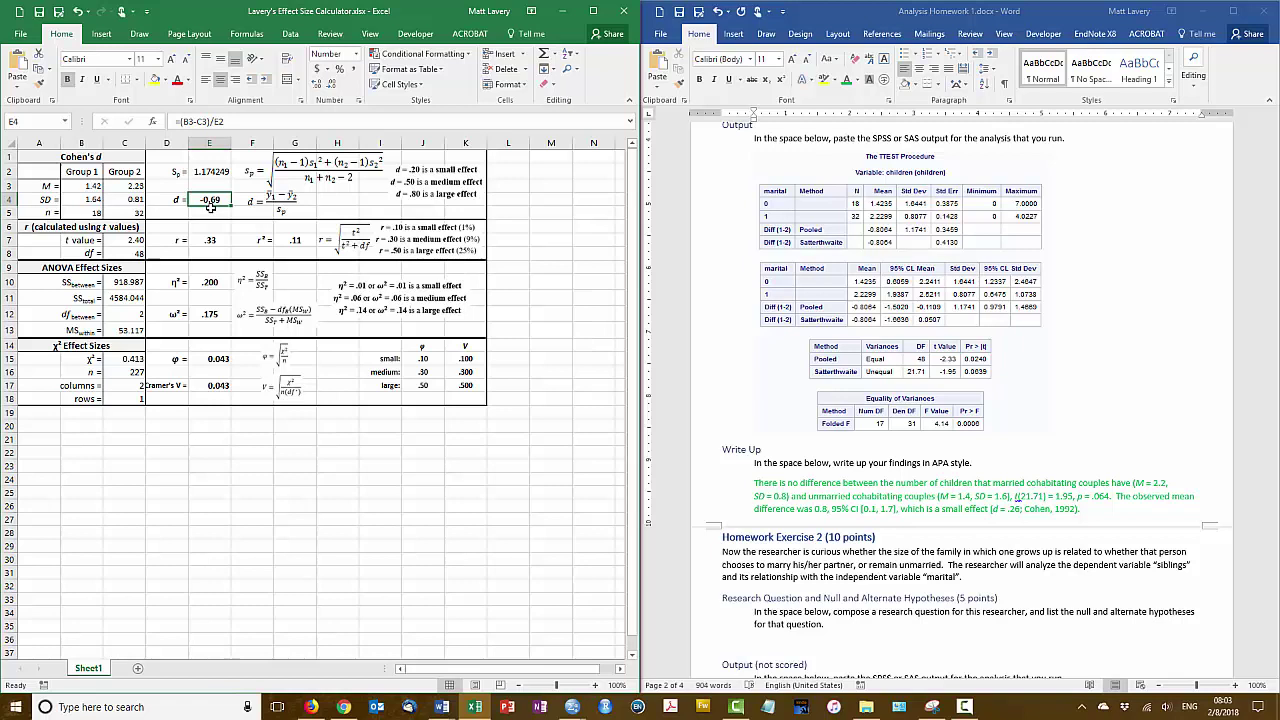
# - Change the effect size from small, d = .26 to medium, d = .69
pyautogui.click(893, 509)
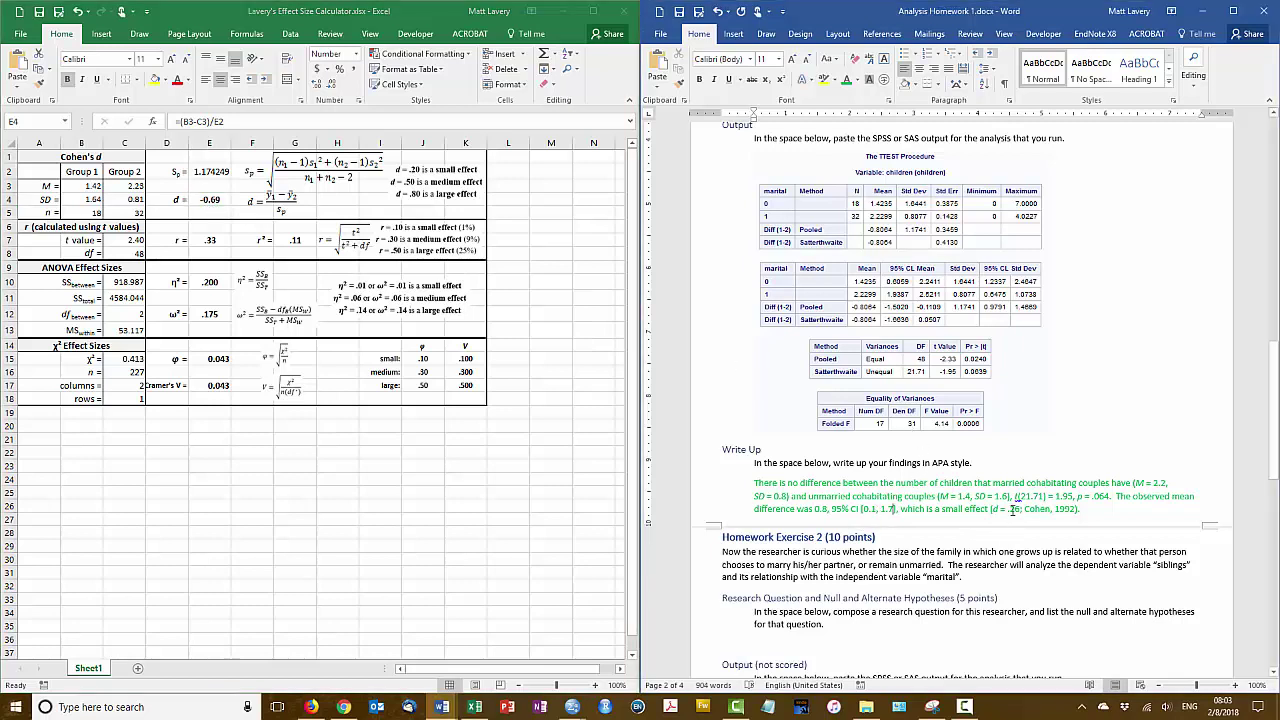
pyautogui.doubleClick(1015, 510)
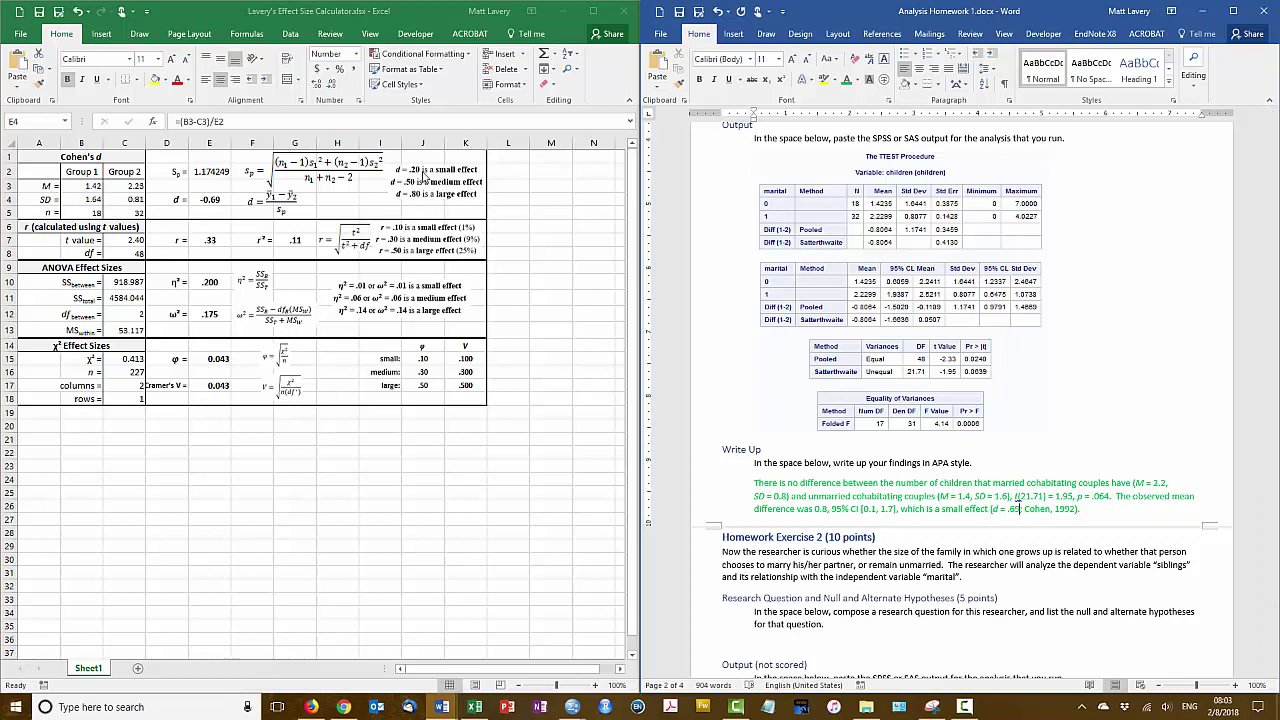
pyautogui.write('69')
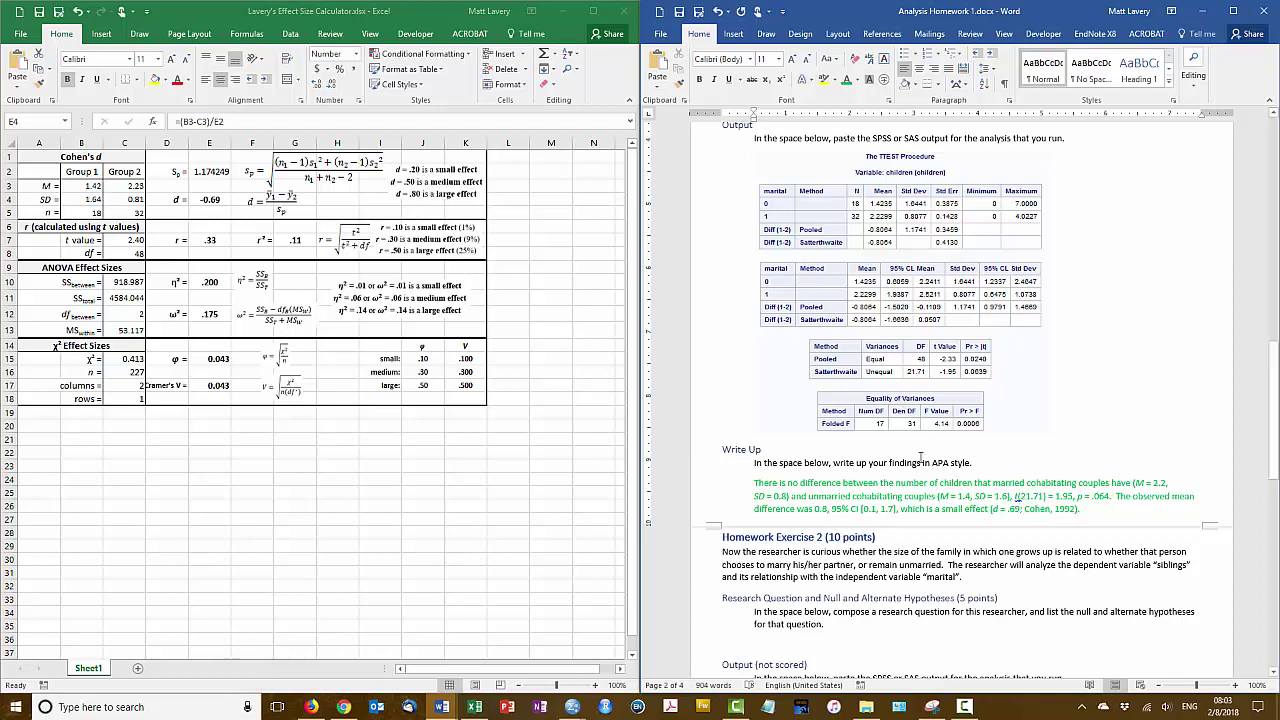
pyautogui.doubleClick(942, 510)
pyautogui.write('medium')
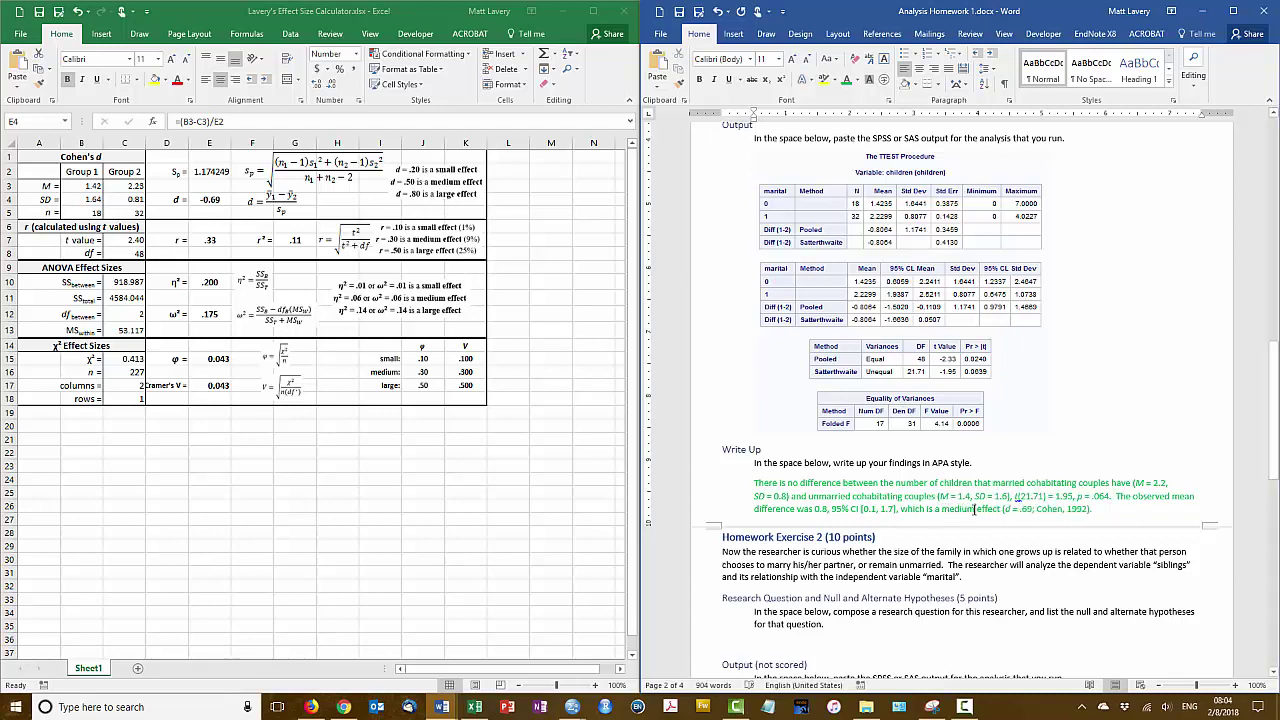